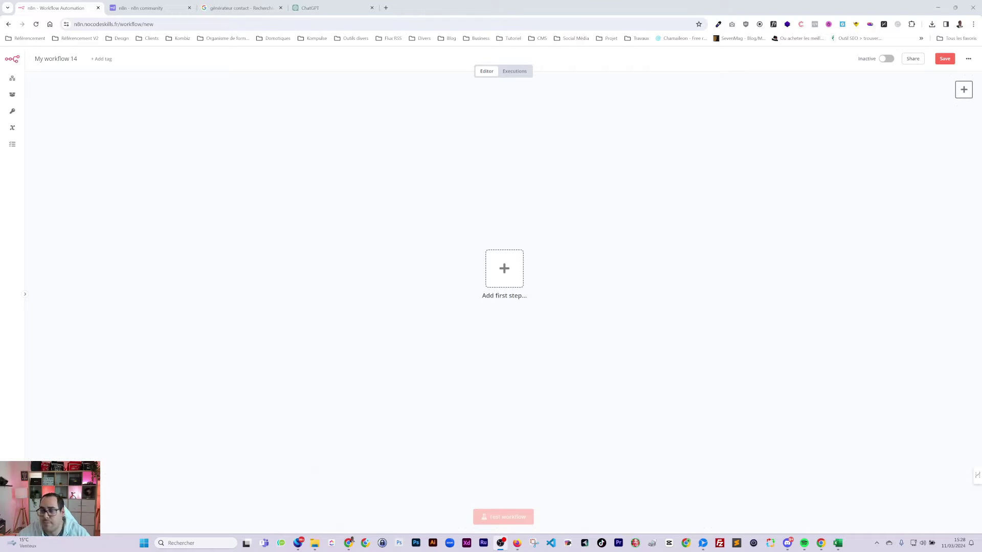
# - Add an On form submission trigger, then delete it
pyautogui.click(505, 269)
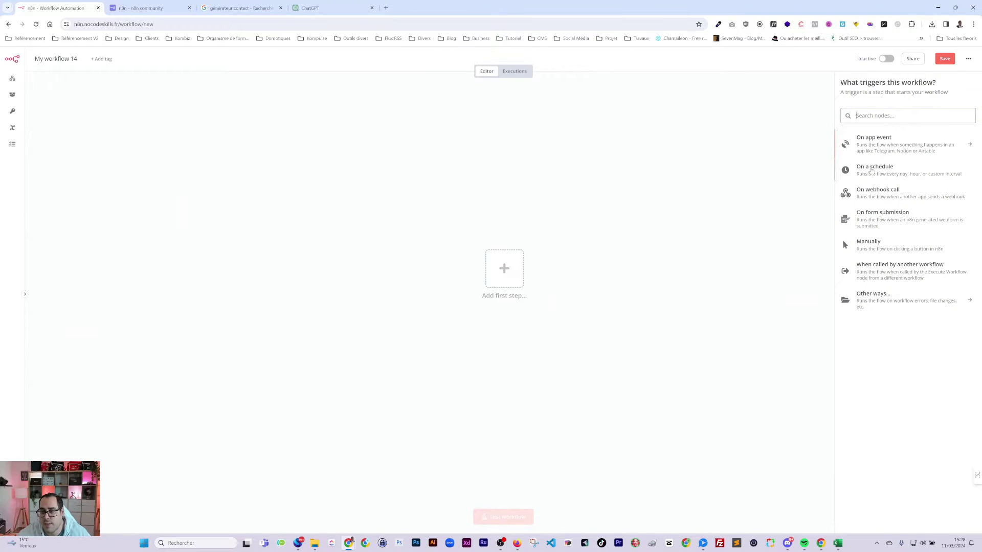
pyautogui.click(880, 217)
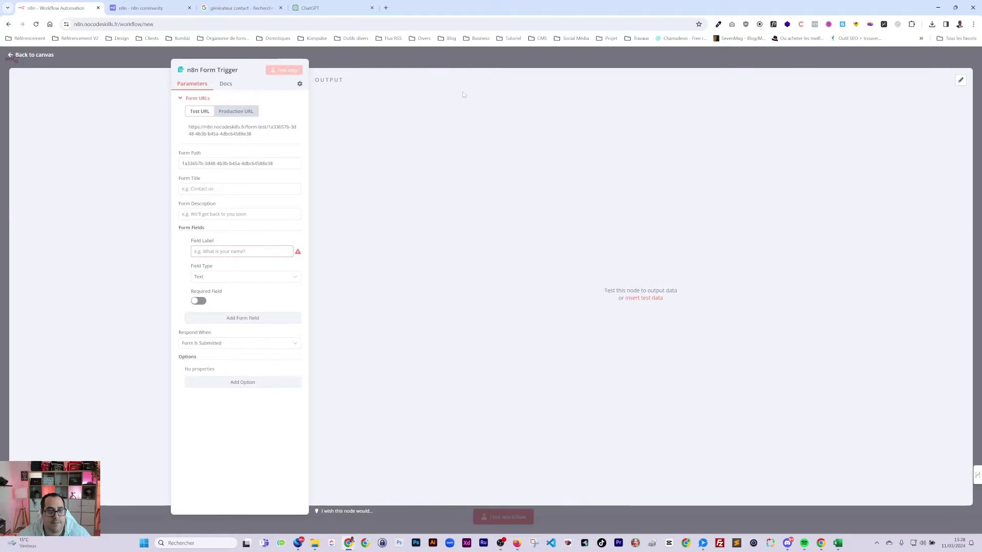
pyautogui.click(464, 59)
pyautogui.press('Delete')
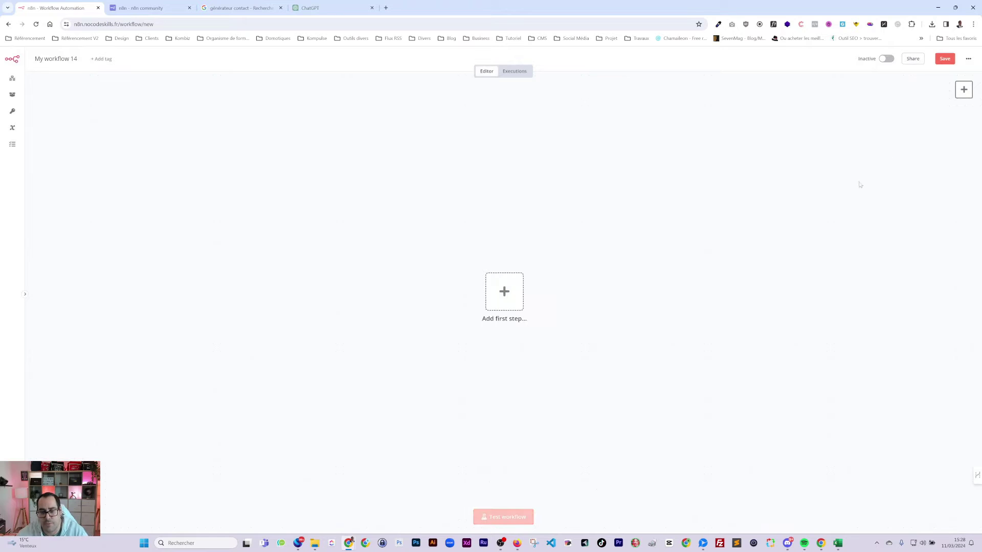
# - Use a manual 'Test workflow' trigger instead, placed at the left of the canvas
pyautogui.click(489, 306)
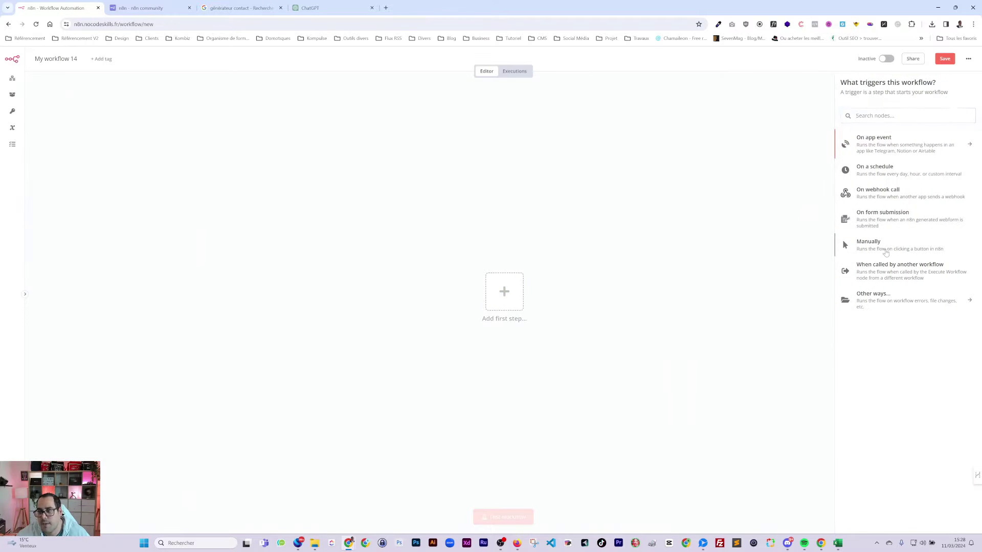
pyautogui.click(889, 141)
pyautogui.moveTo(469, 272); pyautogui.dragTo(193, 218)
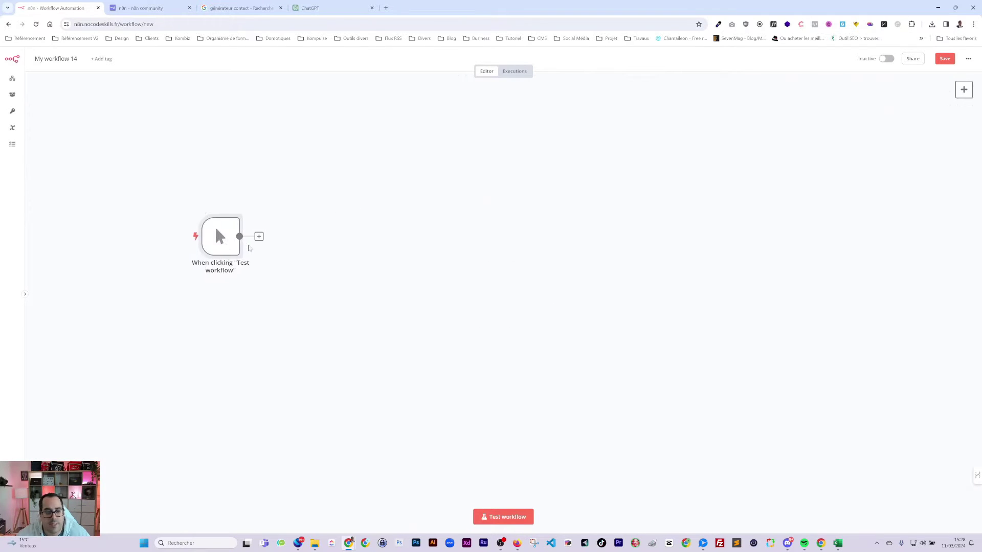
pyautogui.click(259, 237)
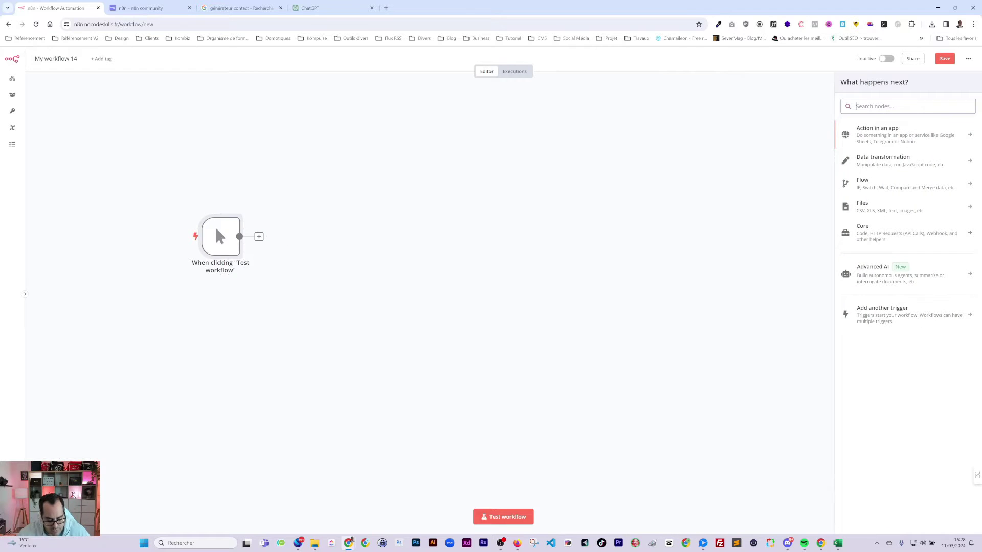
# - Add an Airtable step after the trigger, with its resource set to Record
pyautogui.write('air')
pyautogui.click(875, 132)
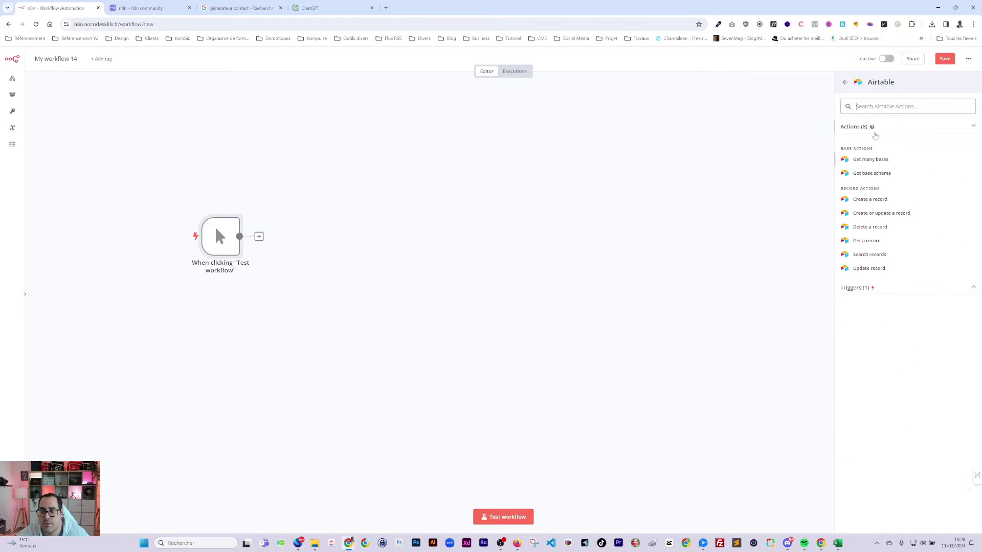
pyautogui.click(869, 161)
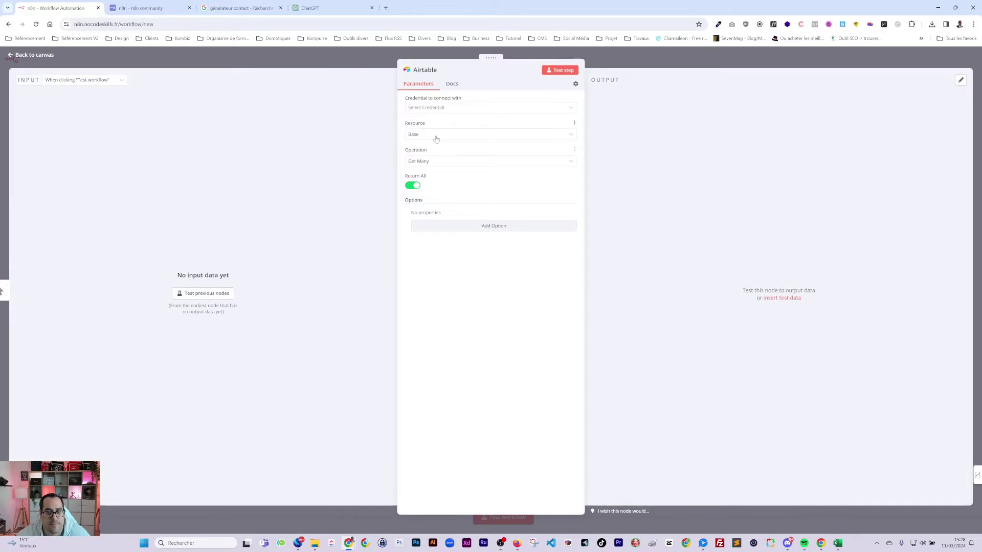
pyautogui.click(436, 135)
pyautogui.click(443, 150)
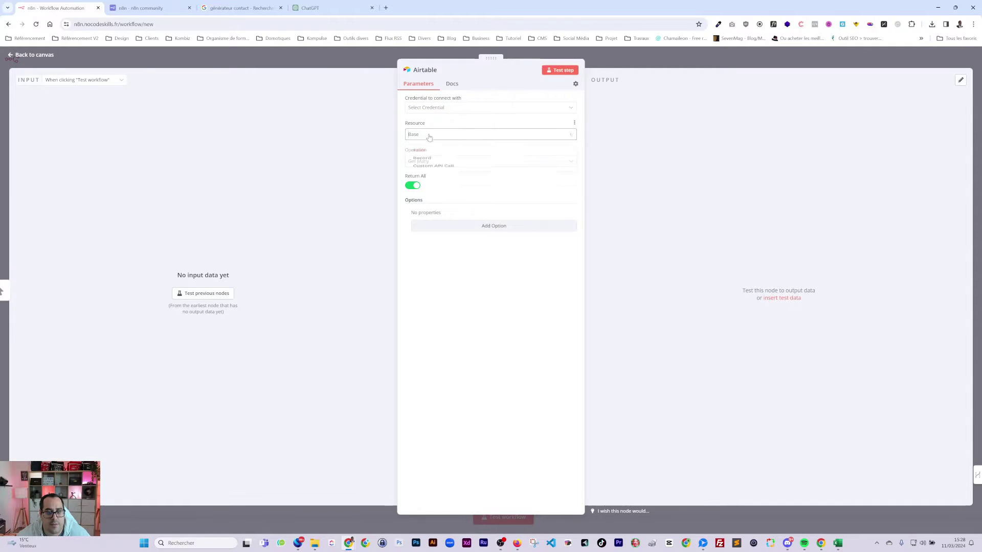
pyautogui.click(430, 135)
pyautogui.click(431, 164)
pyautogui.click(431, 164)
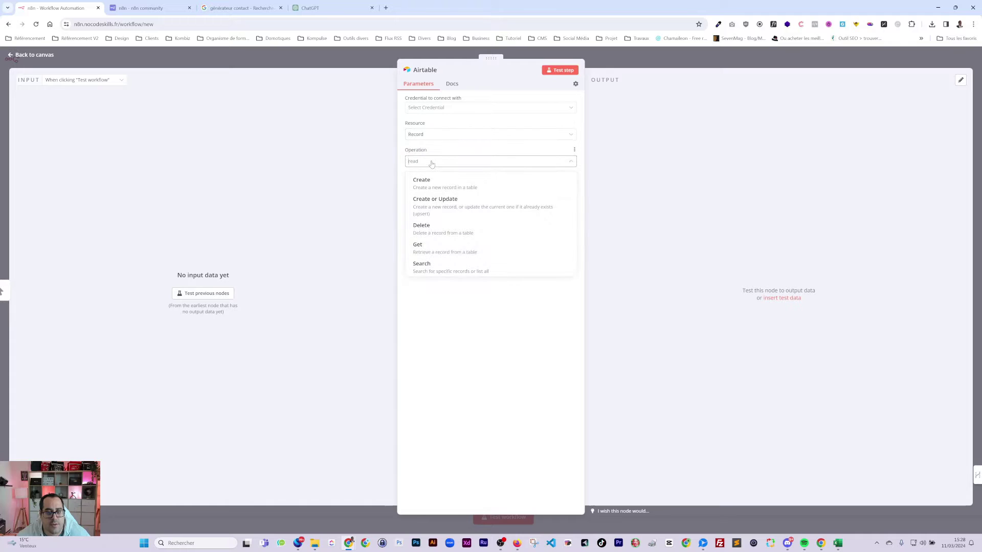
pyautogui.click(431, 162)
# - Connect the Airtable account credential and choose the Test formation contact base
pyautogui.click(434, 187)
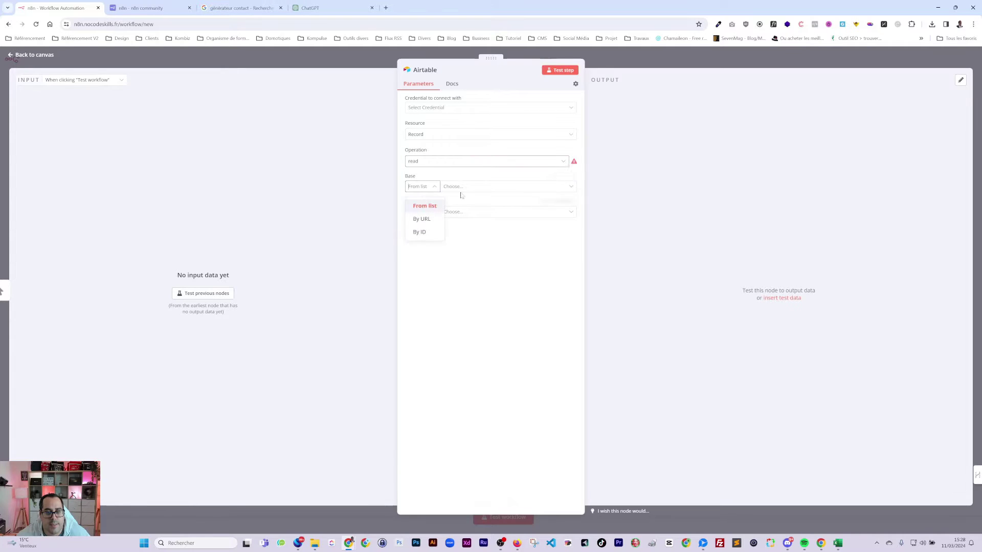
pyautogui.click(462, 187)
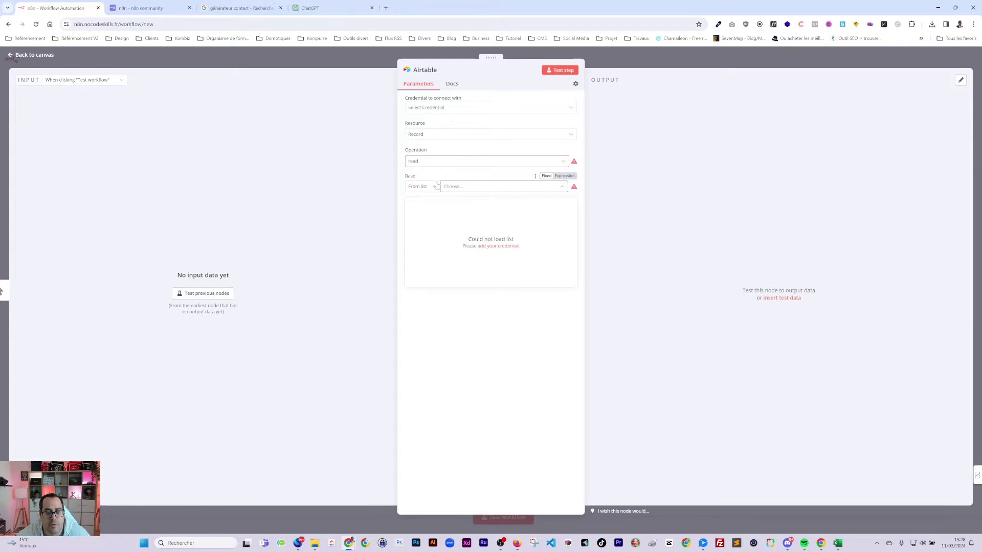
pyautogui.click(435, 107)
pyautogui.click(429, 128)
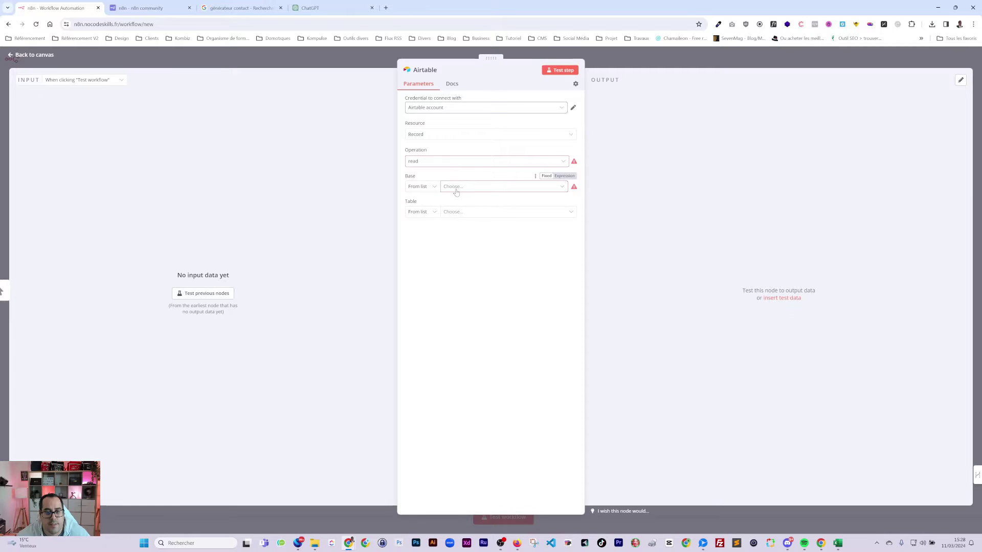
pyautogui.click(456, 189)
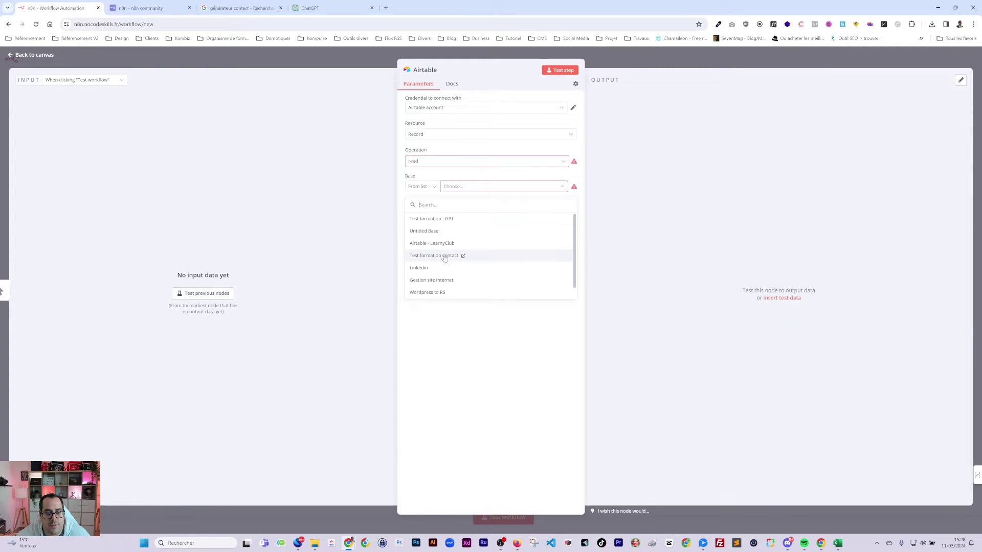
pyautogui.click(445, 257)
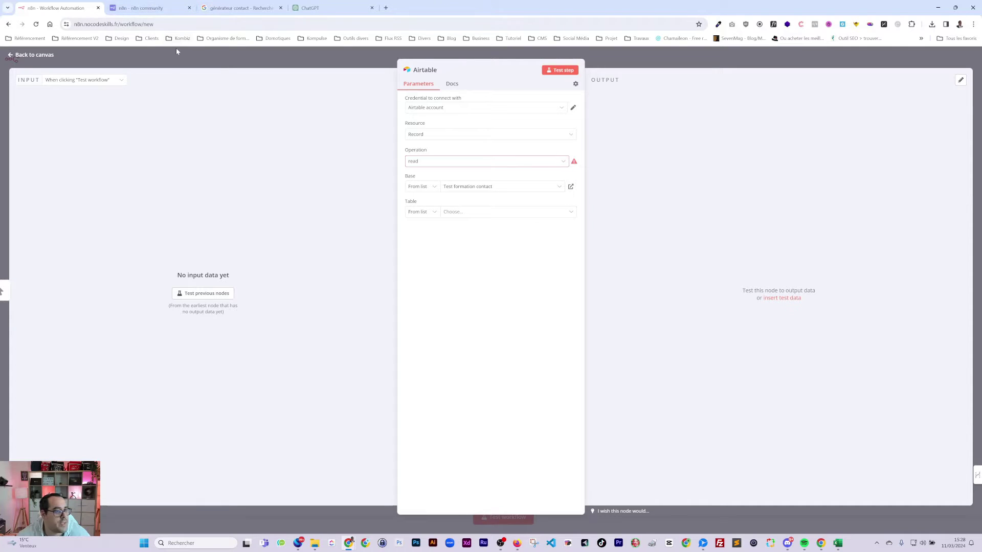
# - Close the contact generator and ChatGPT tabs, then open the Test formation contact base in Airtable
pyautogui.click(280, 8)
pyautogui.click(279, 8)
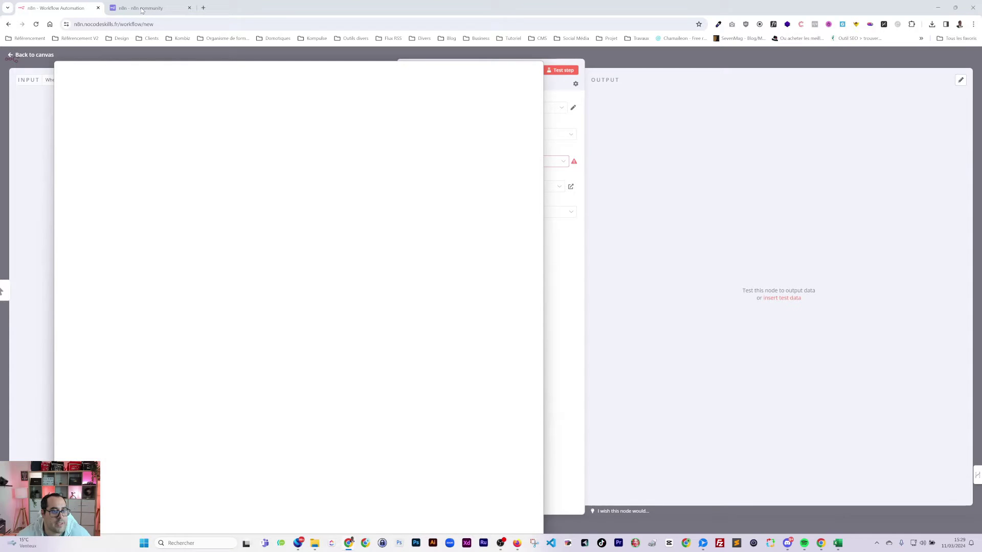
pyautogui.click(571, 186)
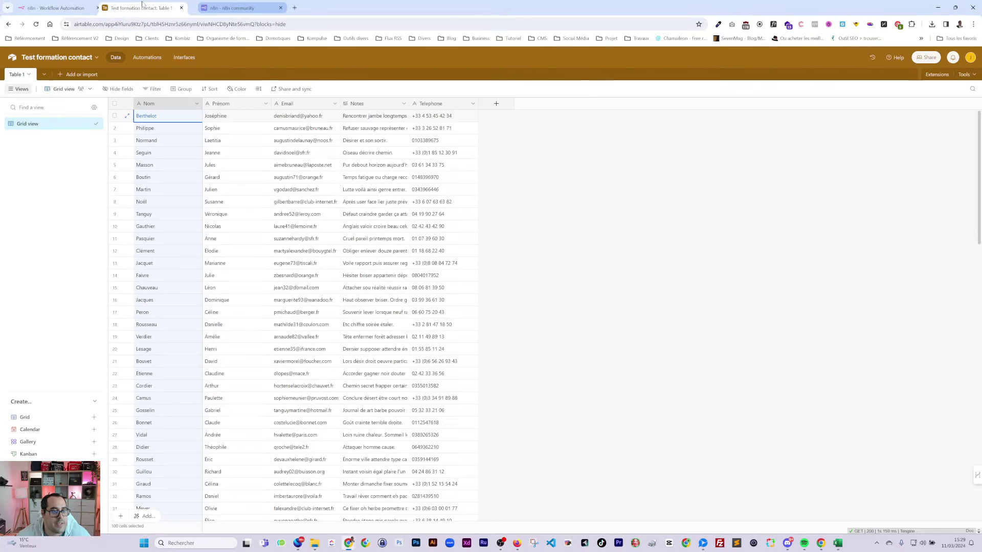
# - Review the Nom, Prénom, Email, Notes and Telephone records, then close the n8n community tab
pyautogui.scroll(-2, 334, 193)
pyautogui.scroll(2, 335, 193)
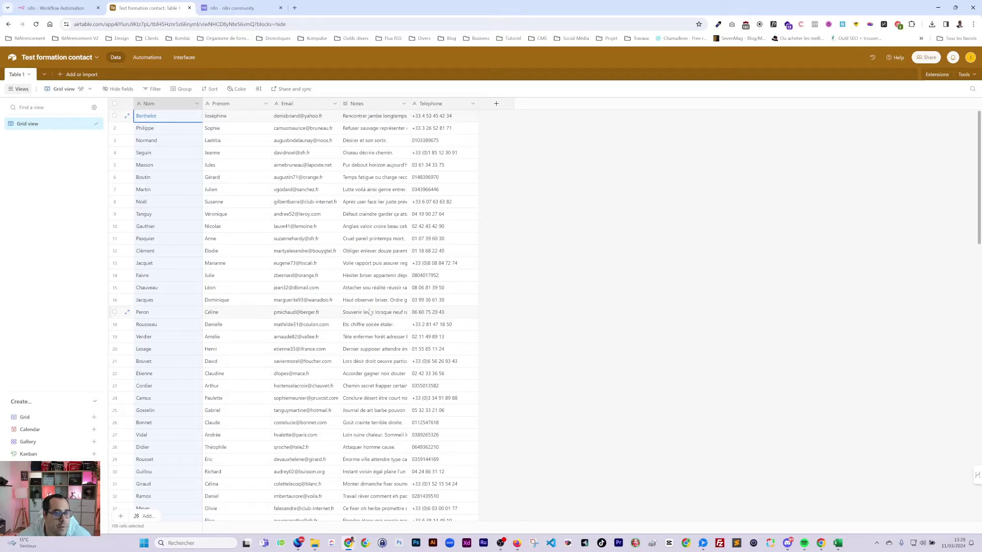
pyautogui.click(280, 7)
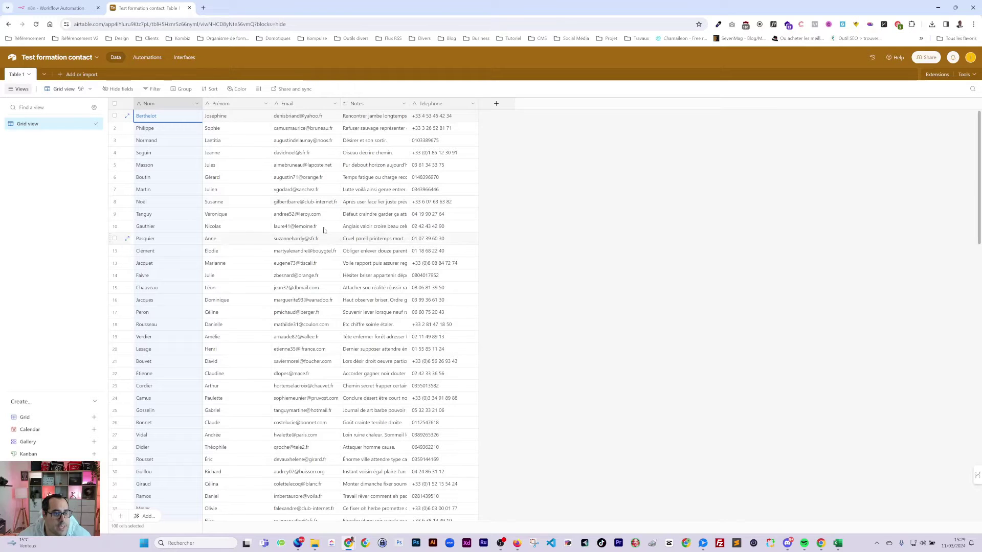
# - Back in n8n, choose Table 1, save the workflow and run a test
pyautogui.click(56, 8)
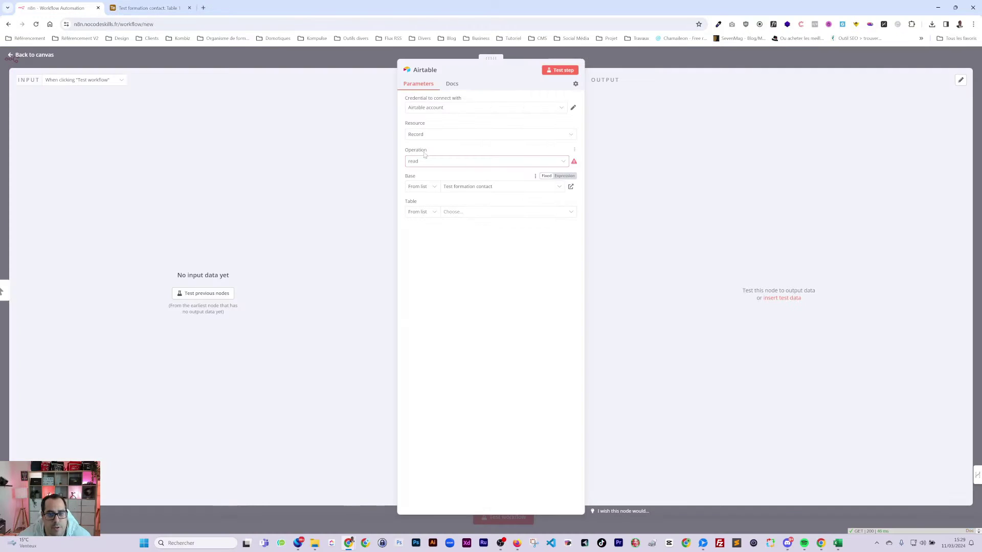
pyautogui.click(454, 213)
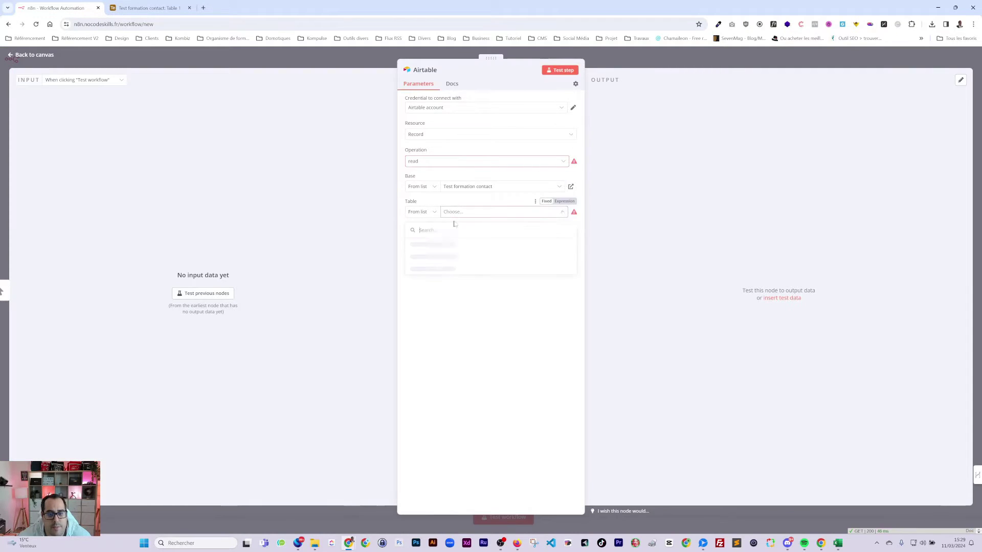
pyautogui.click(424, 249)
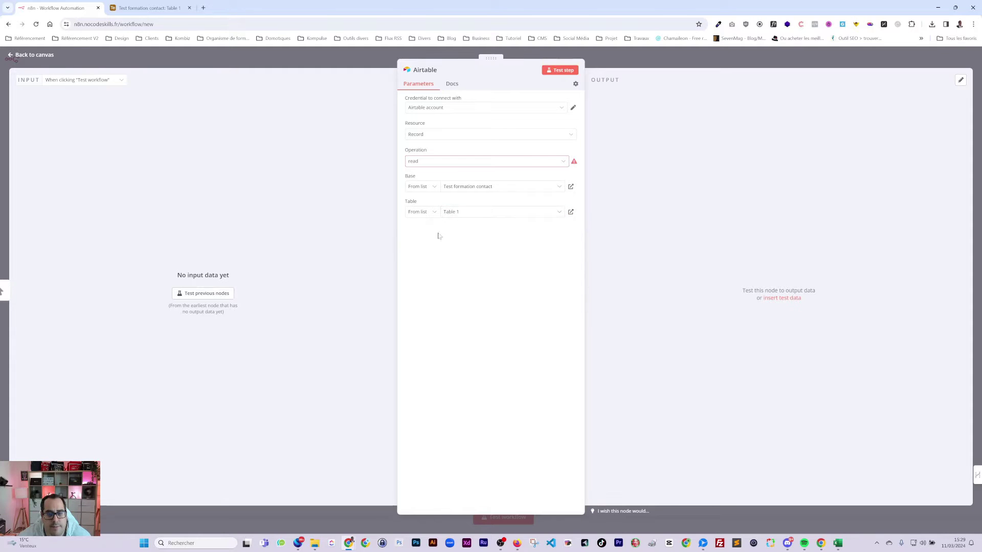
pyautogui.press('Escape')
pyautogui.click(943, 61)
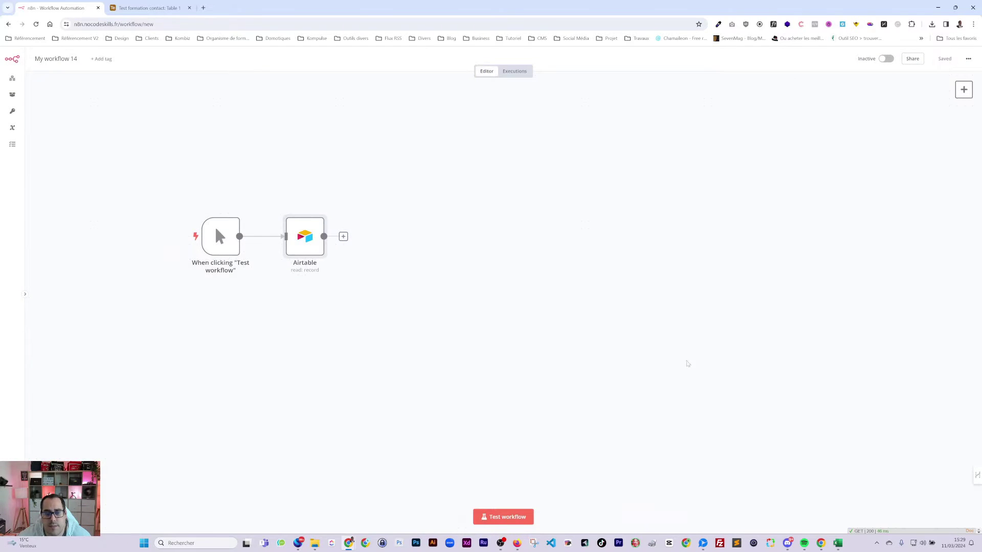
pyautogui.click(510, 517)
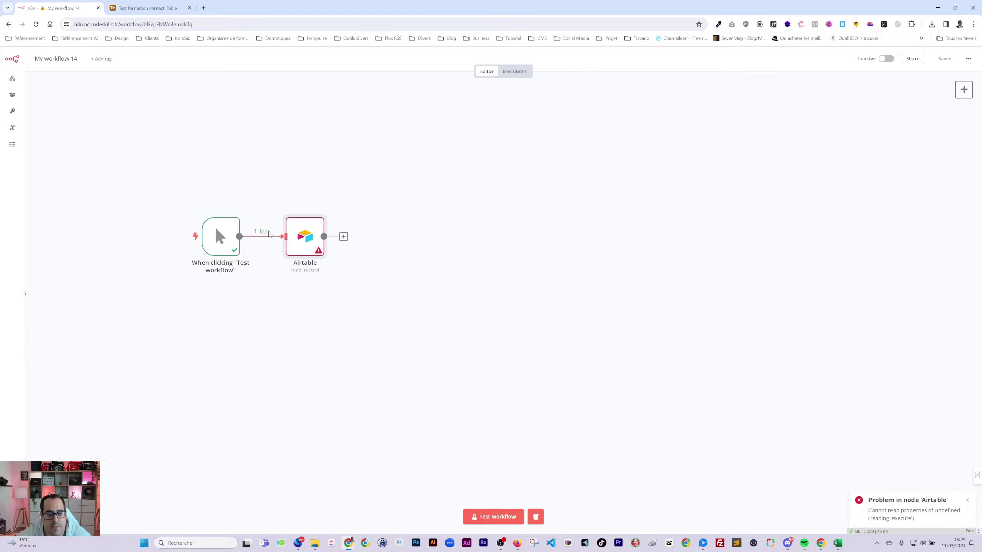
# - Set the Airtable operation to Search and test the step to fetch 100 records
pyautogui.doubleClick(307, 235)
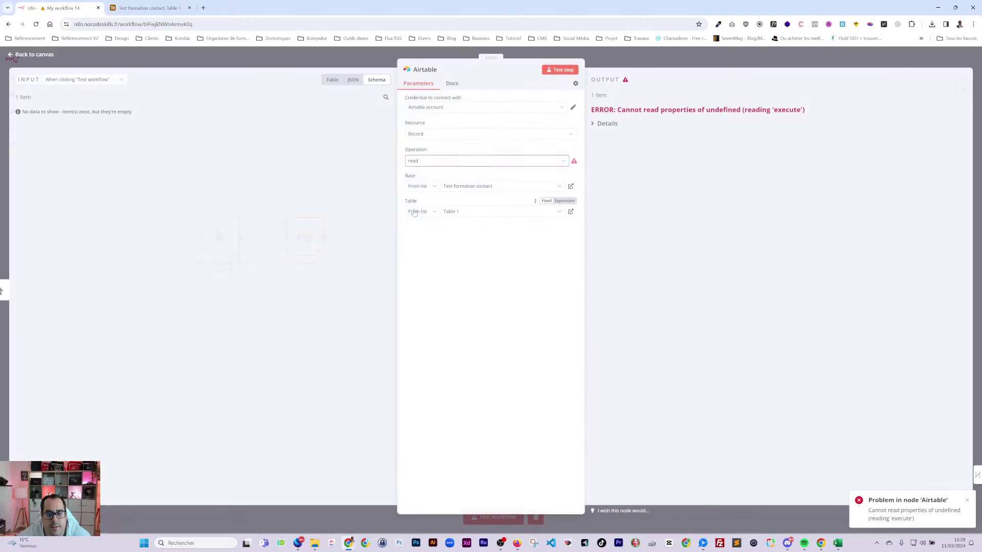
pyautogui.click(434, 163)
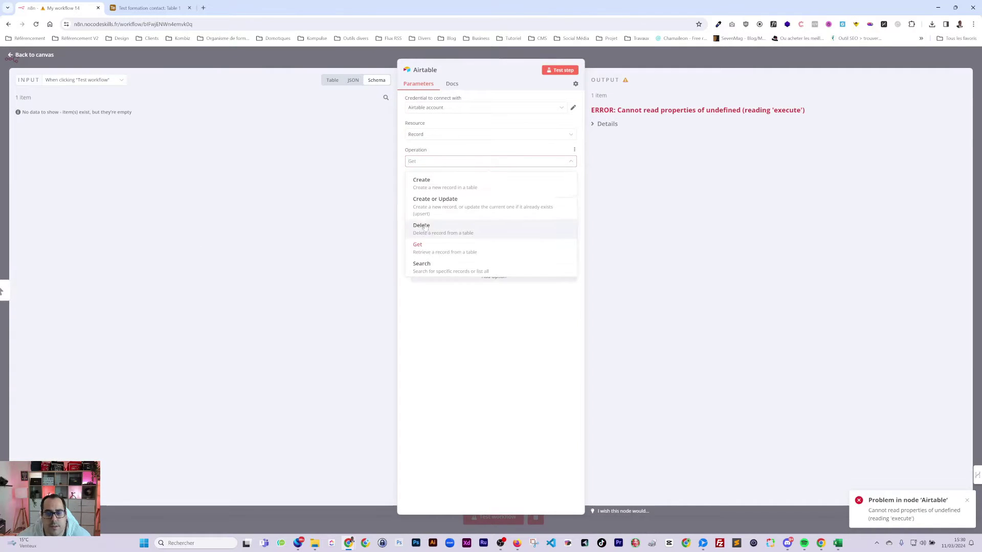
pyautogui.click(427, 184)
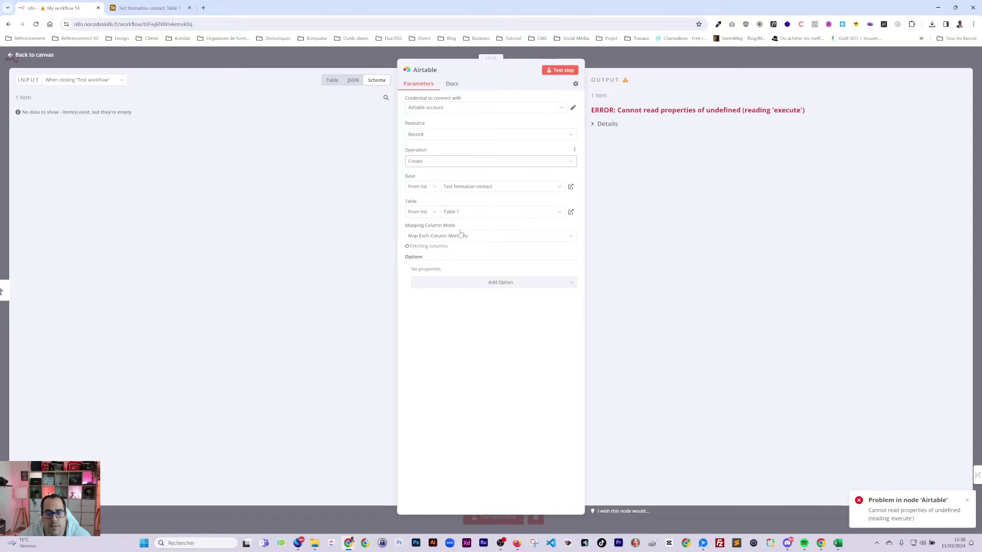
pyautogui.click(417, 162)
pyautogui.scroll(-1, 426, 250)
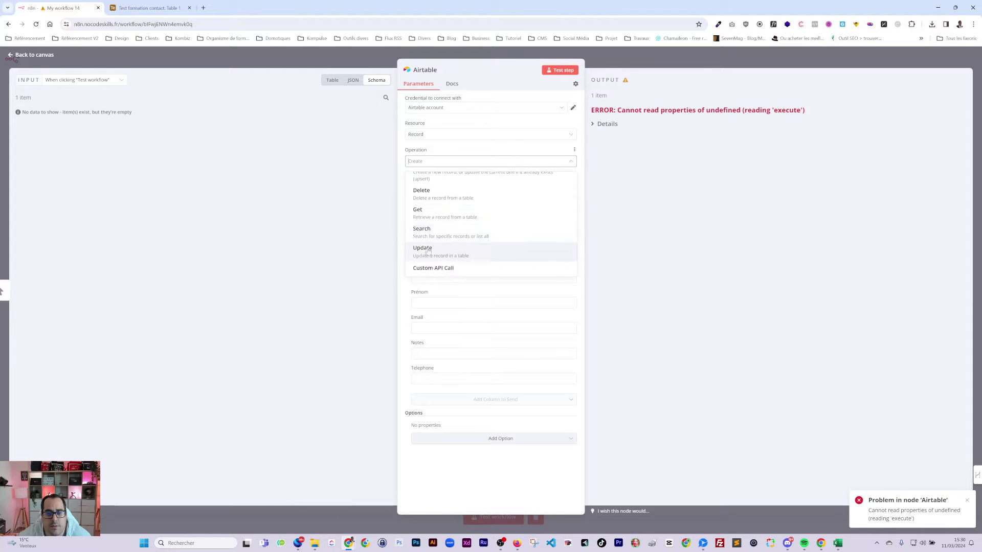
pyautogui.click(426, 250)
pyautogui.click(560, 70)
pyautogui.click(671, 56)
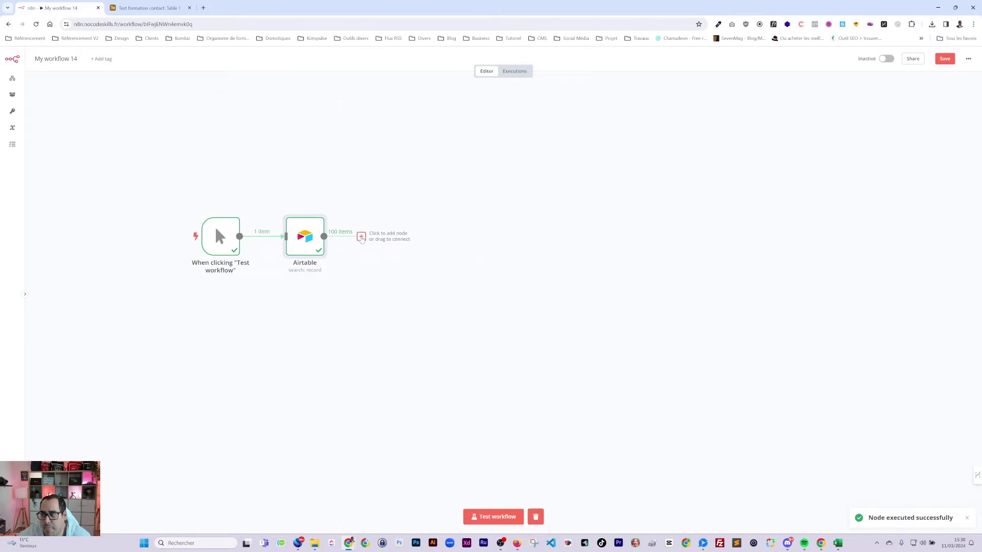
pyautogui.click(361, 237)
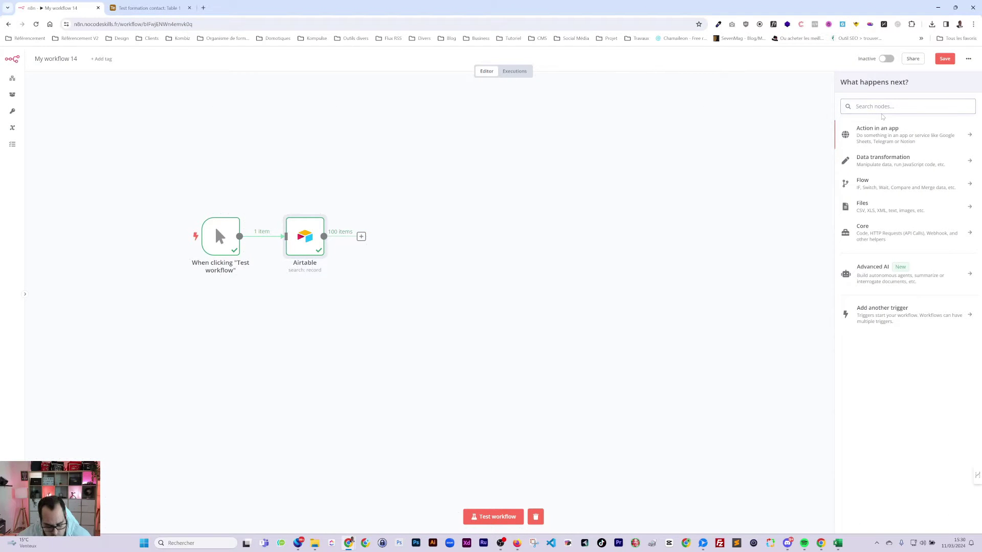
# - Add a Supabase Vector Store node using the Supabase account credential
pyautogui.write('sup')
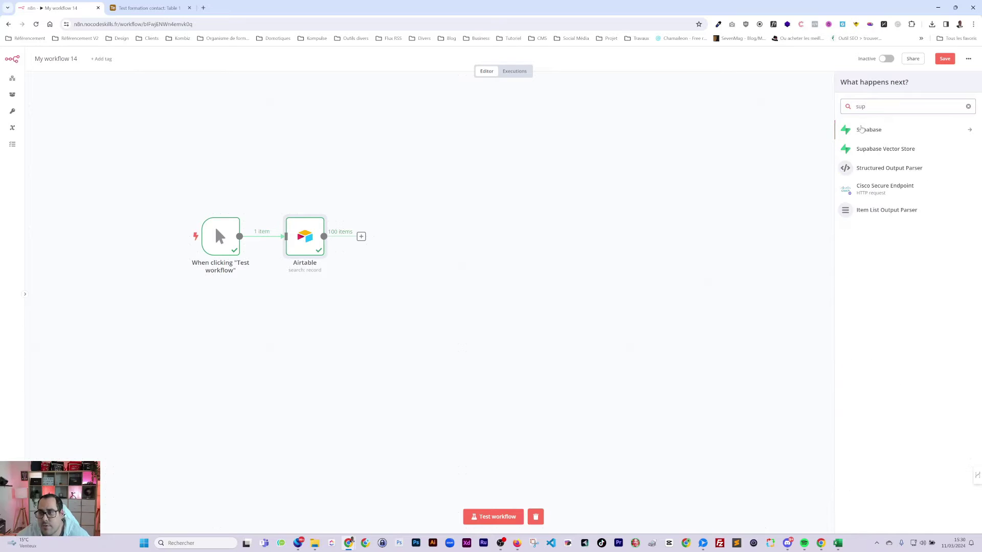
pyautogui.press('Return')
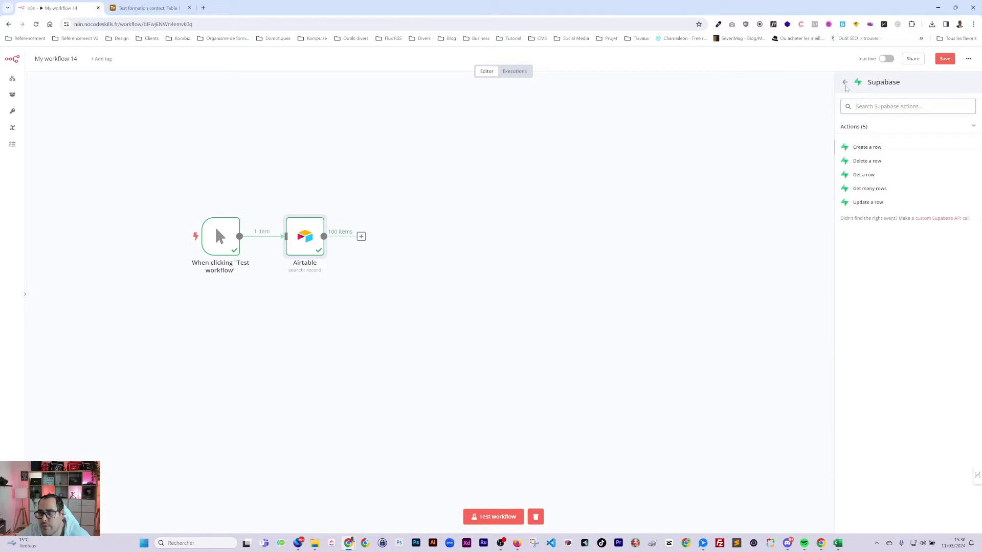
pyautogui.click(845, 84)
pyautogui.click(882, 148)
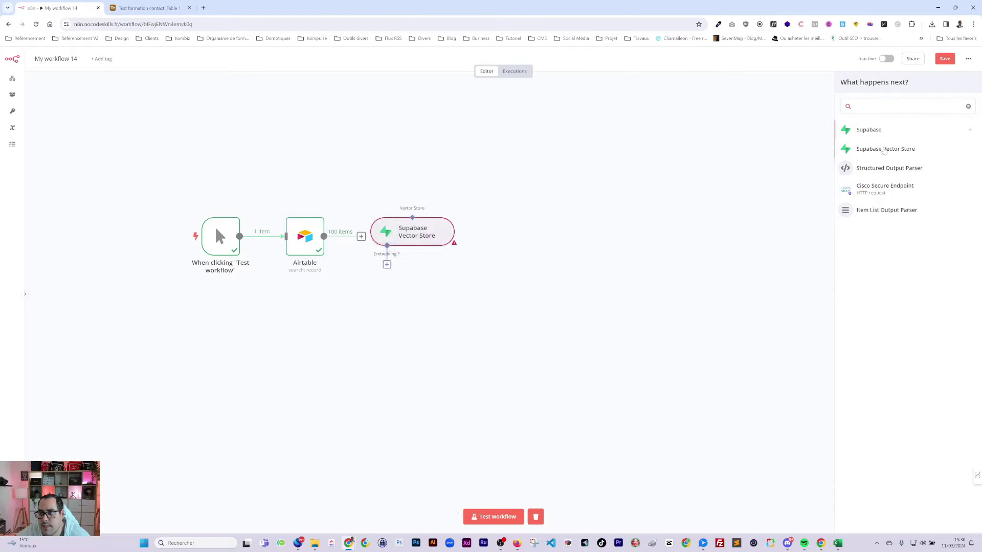
pyautogui.click(445, 109)
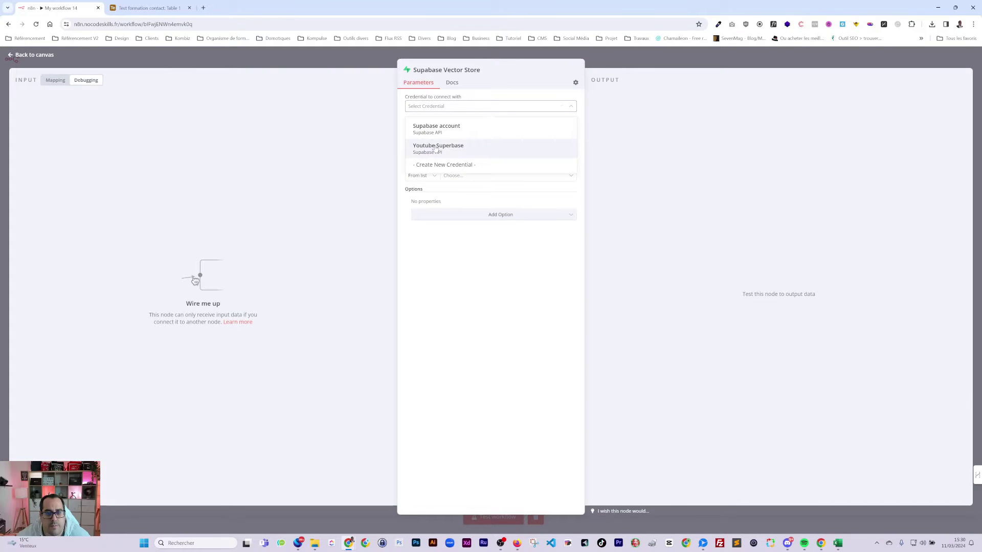
pyautogui.click(435, 148)
pyautogui.click(573, 107)
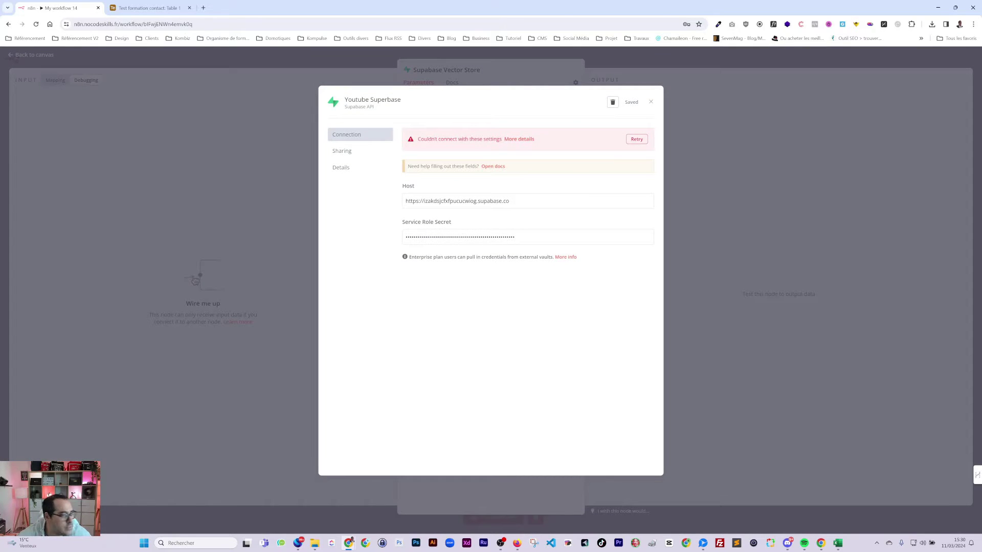
pyautogui.click(650, 102)
pyautogui.click(459, 109)
pyautogui.click(435, 127)
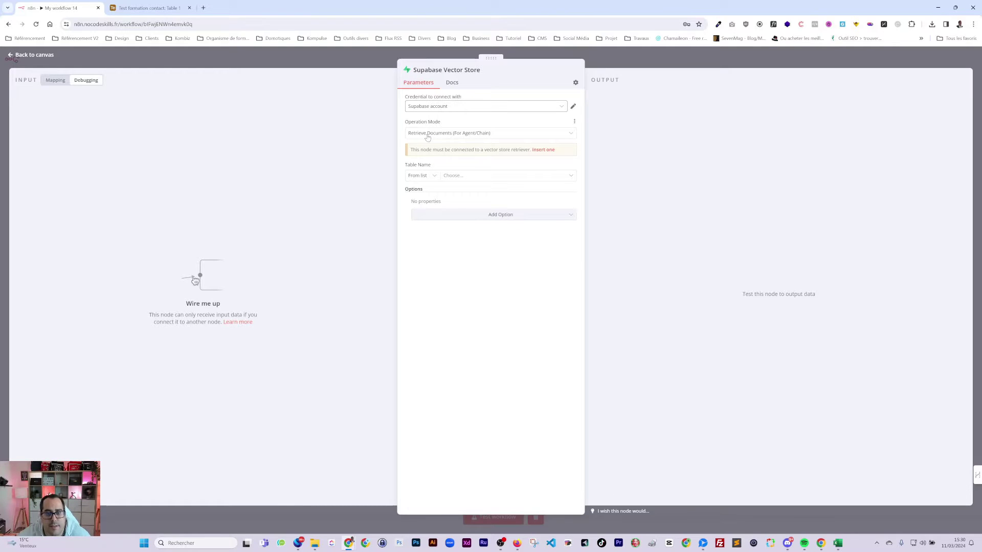
# - Set the vector store to Insert Documents into the documents table
pyautogui.click(480, 132)
pyautogui.click(500, 175)
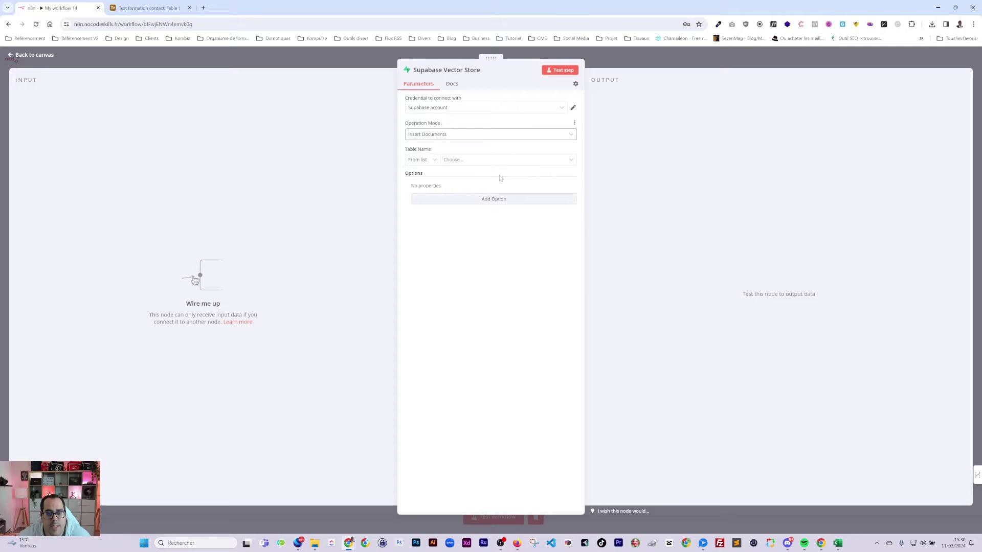
pyautogui.click(467, 161)
pyautogui.click(434, 185)
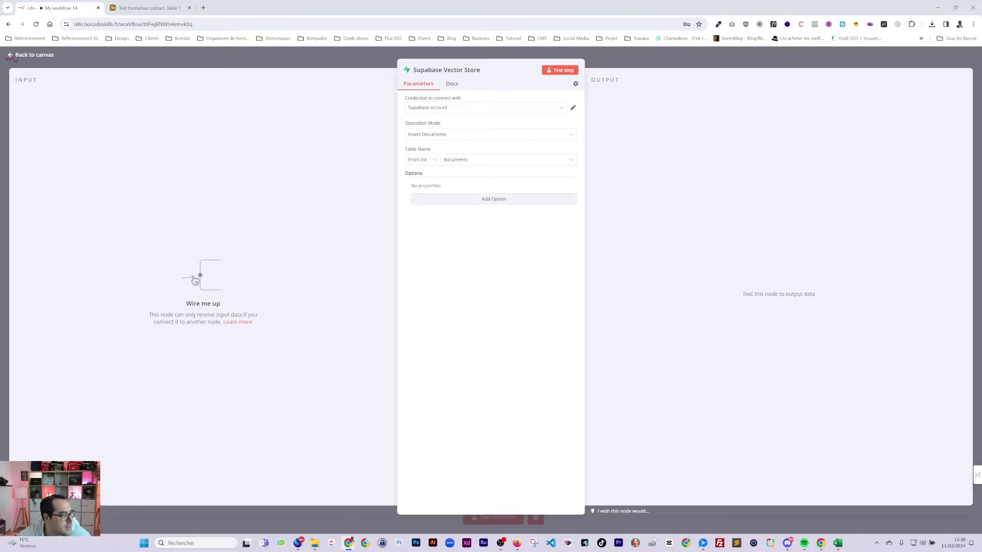
pyautogui.click(643, 65)
pyautogui.click(389, 274)
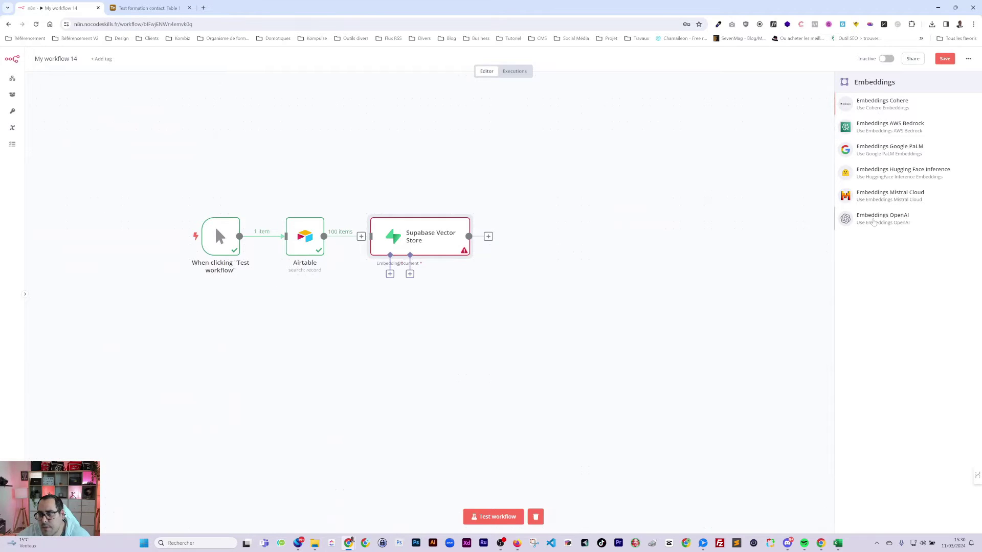
# - Attach Embeddings OpenAI and a Default Data Loader in Load Specific Data mode to the vector store
pyautogui.click(881, 218)
pyautogui.click(686, 65)
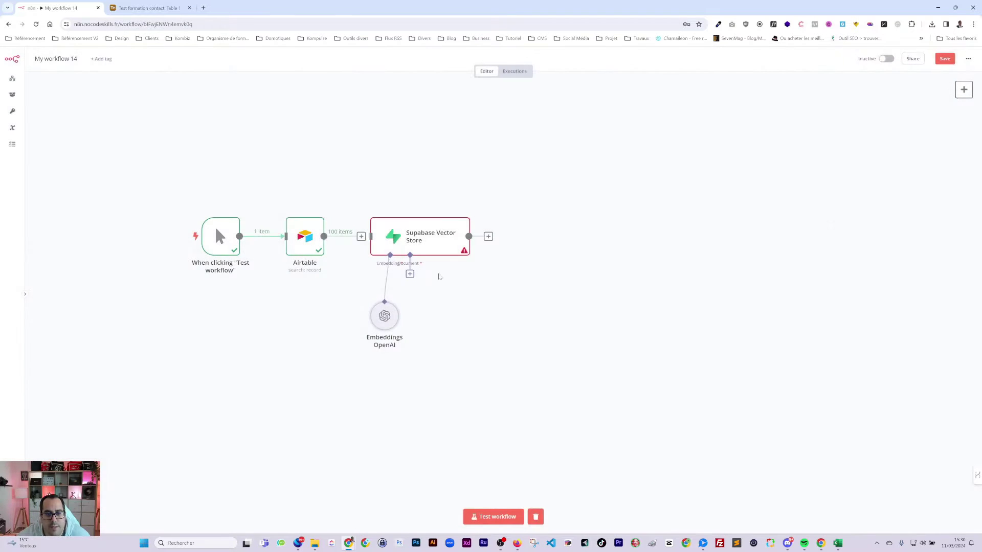
pyautogui.click(410, 274)
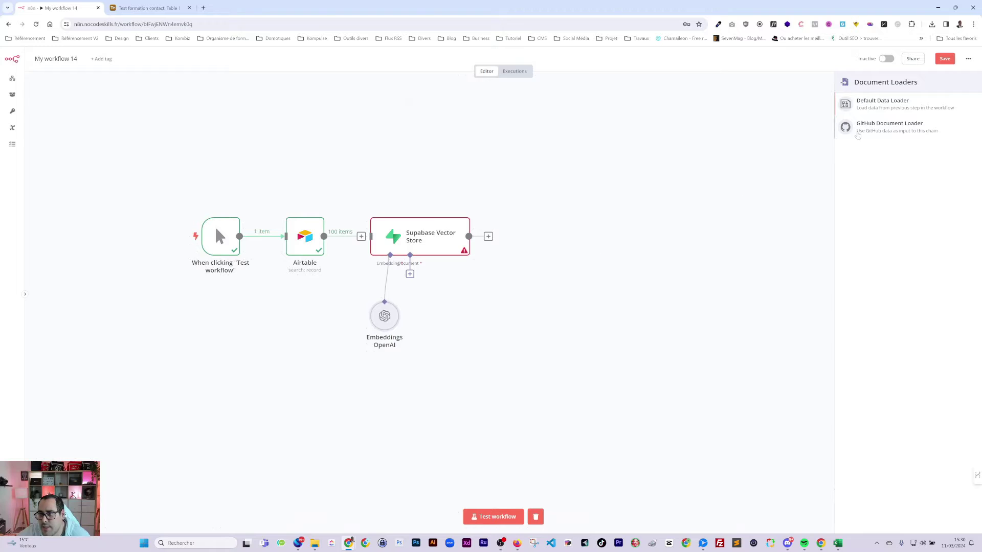
pyautogui.click(885, 106)
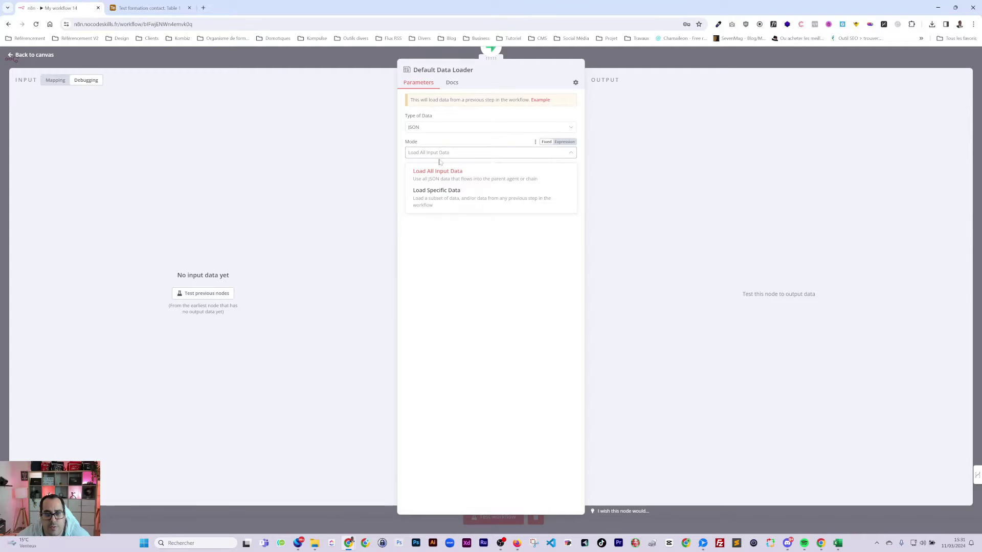
pyautogui.click(433, 200)
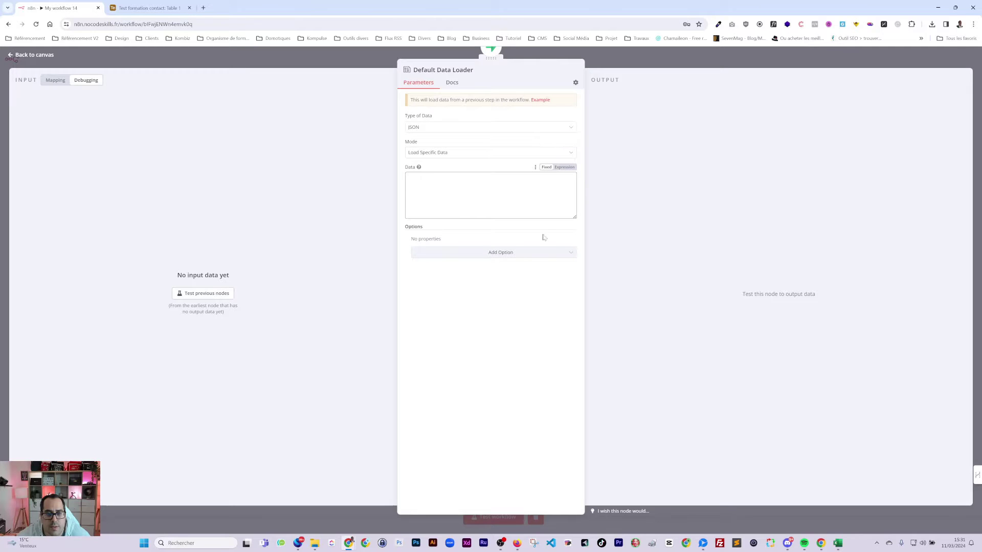
pyautogui.click(475, 254)
pyautogui.press('Escape')
pyautogui.press('Escape')
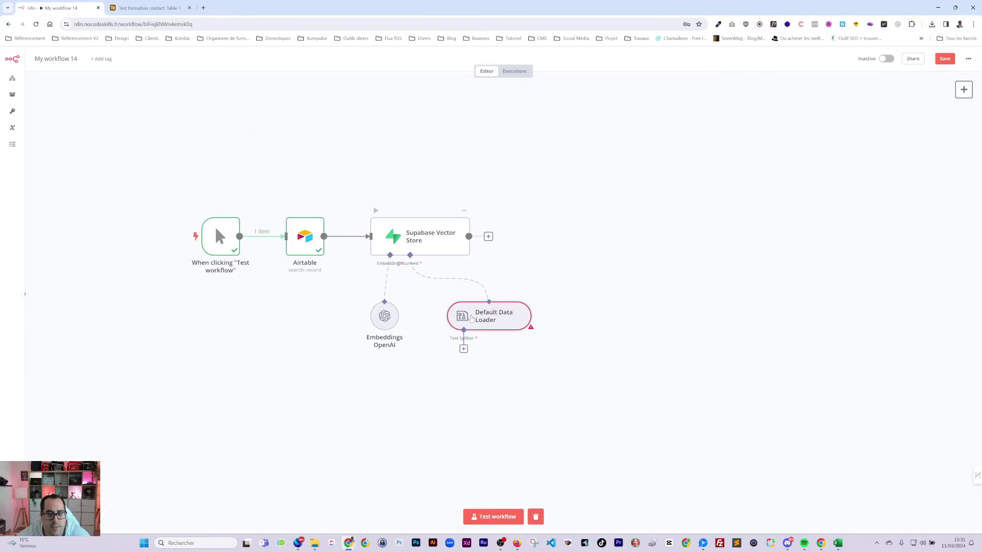
pyautogui.doubleClick(476, 318)
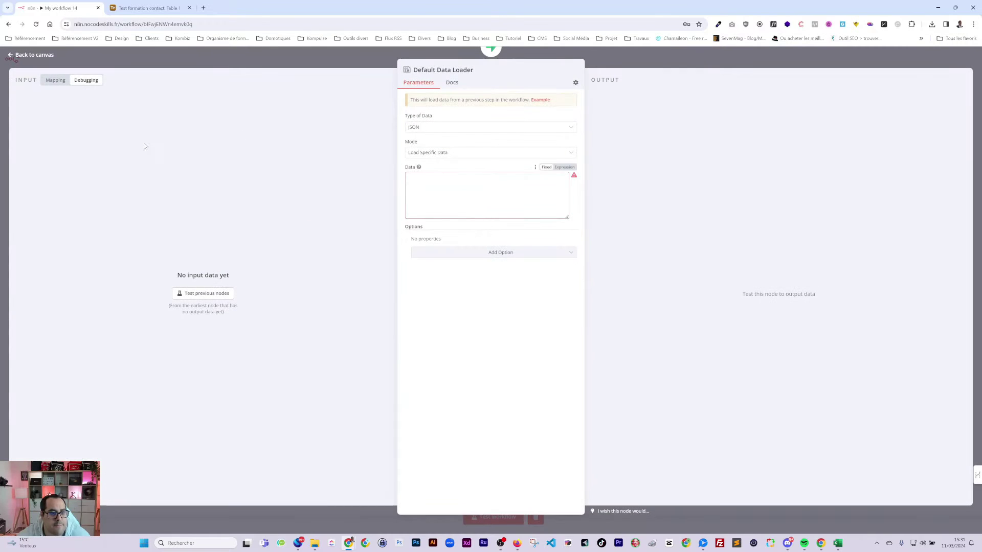
# - Move the Supabase Vector Store, Default Data Loader and Embeddings OpenAI nodes apart on the canvas
pyautogui.click(636, 58)
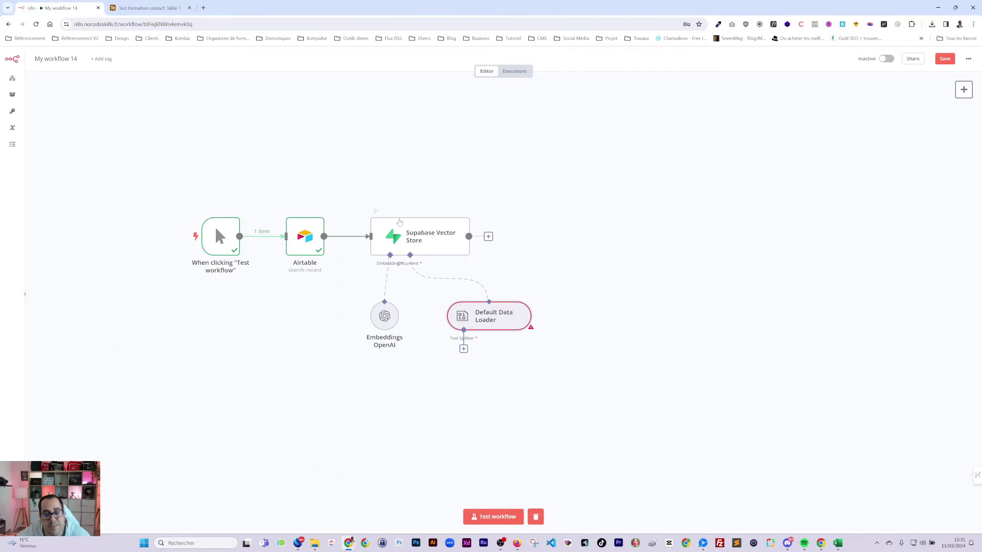
pyautogui.moveTo(400, 225); pyautogui.dragTo(430, 225)
pyautogui.moveTo(494, 318); pyautogui.dragTo(539, 310)
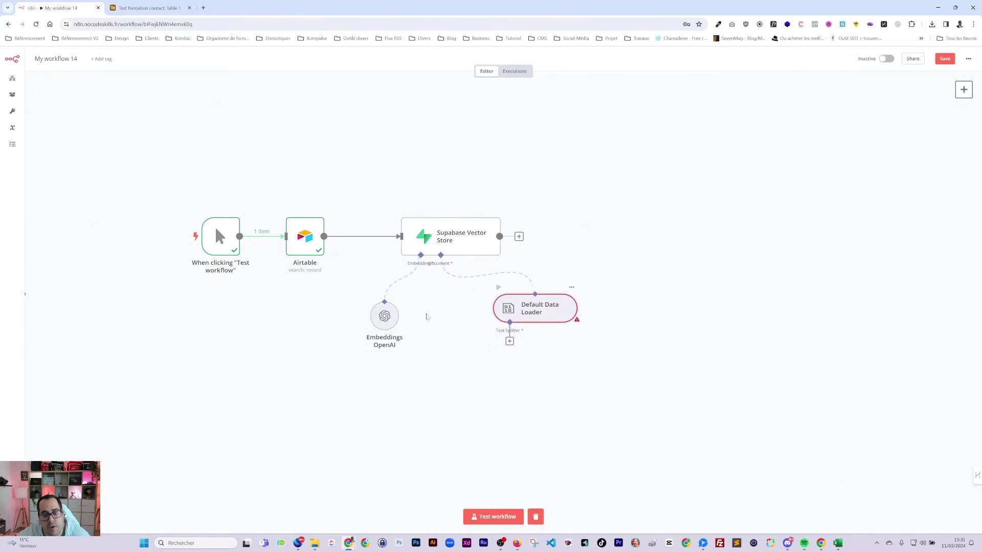
pyautogui.moveTo(378, 326); pyautogui.dragTo(393, 319)
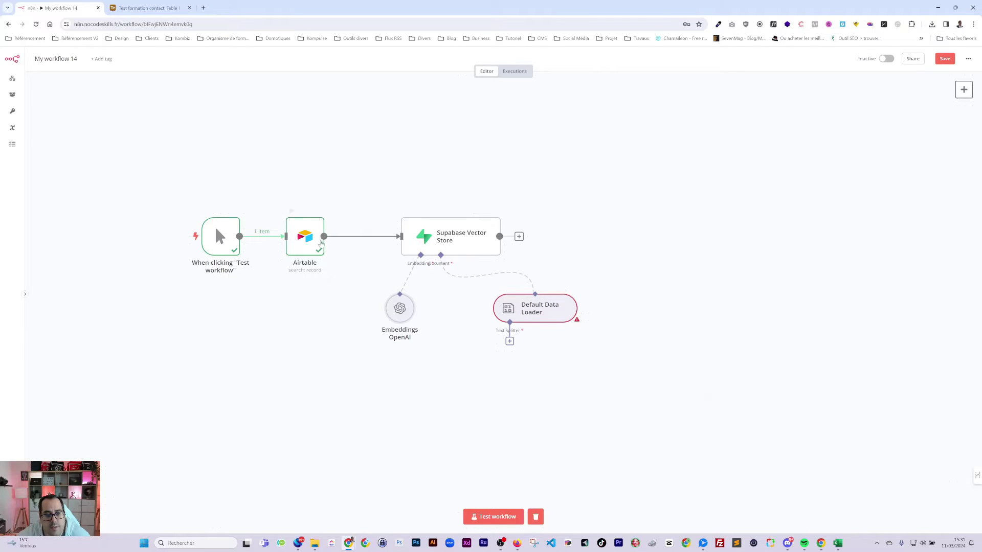
# - Set the loader's Data to the expression {{ $('Airtable').item.json.Notes }} and copy it
pyautogui.doubleClick(537, 308)
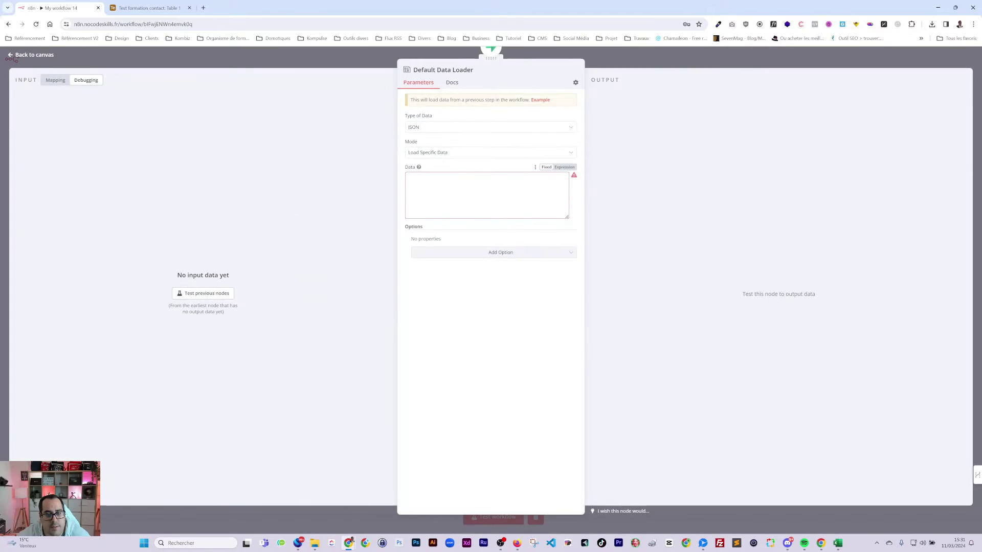
pyautogui.click(564, 167)
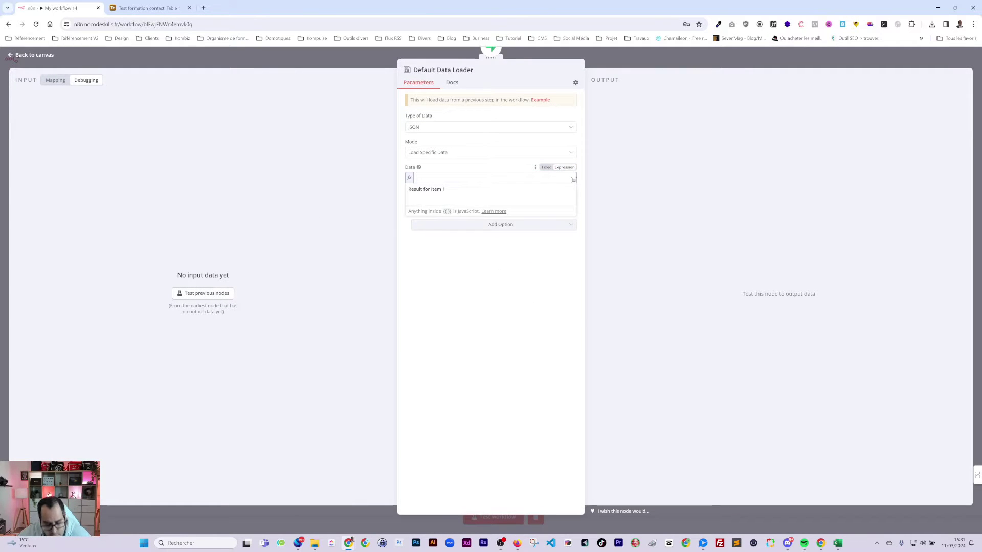
pyautogui.write('{{ $(')
pyautogui.press('Return')
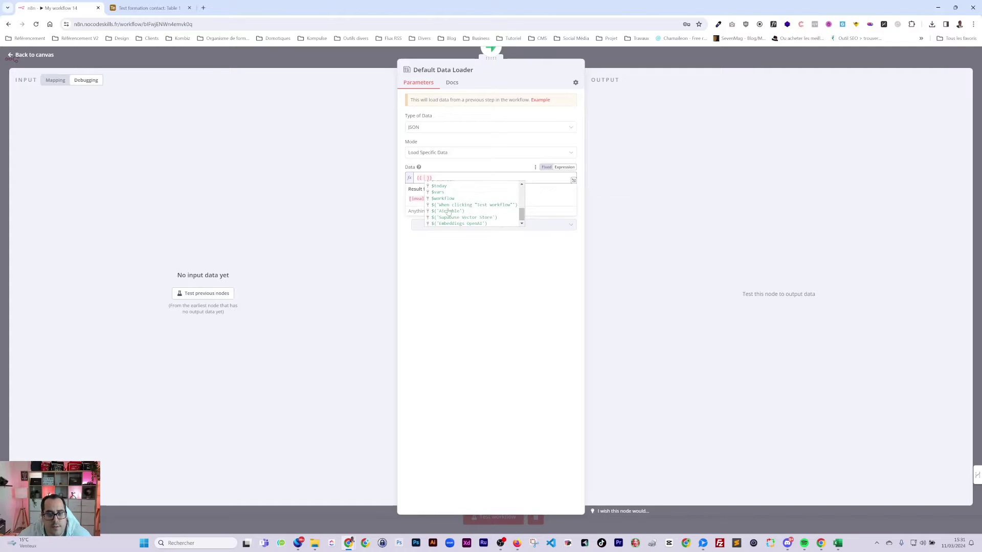
pyautogui.write('.')
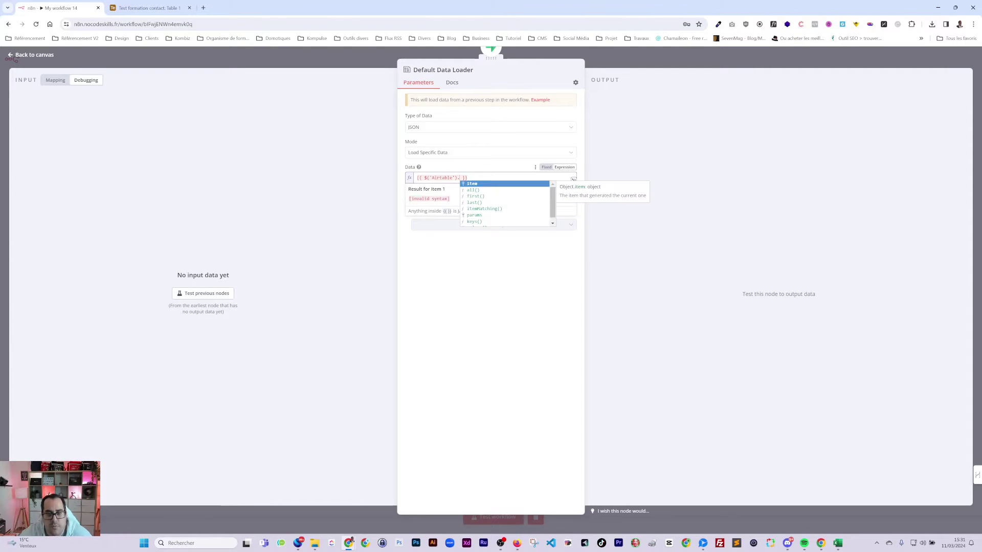
pyautogui.click(470, 184)
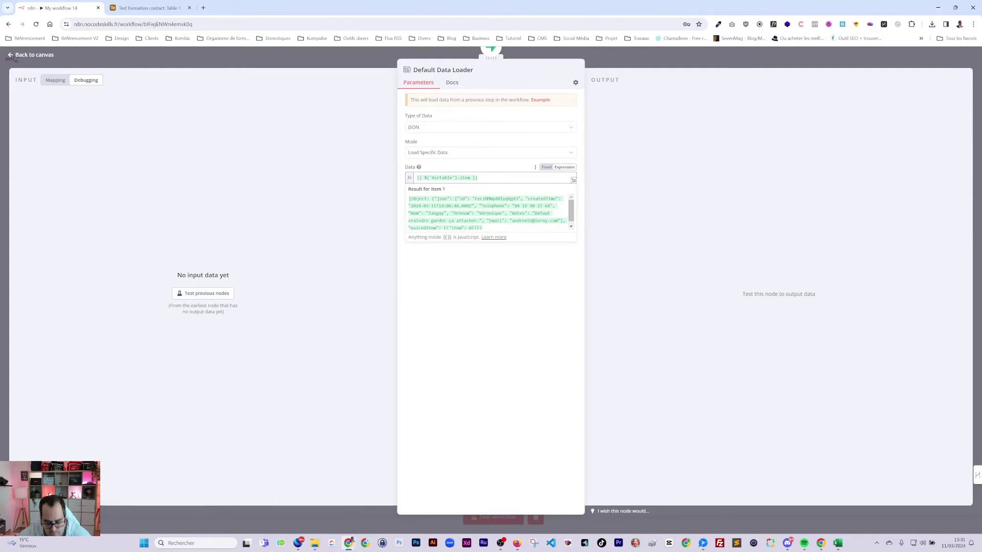
pyautogui.write('.')
pyautogui.click(481, 185)
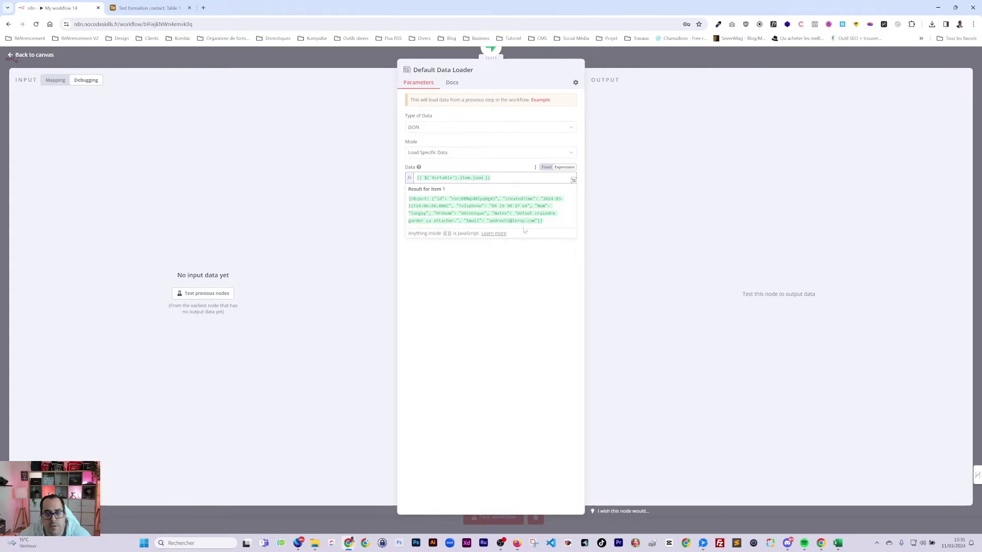
pyautogui.write('.')
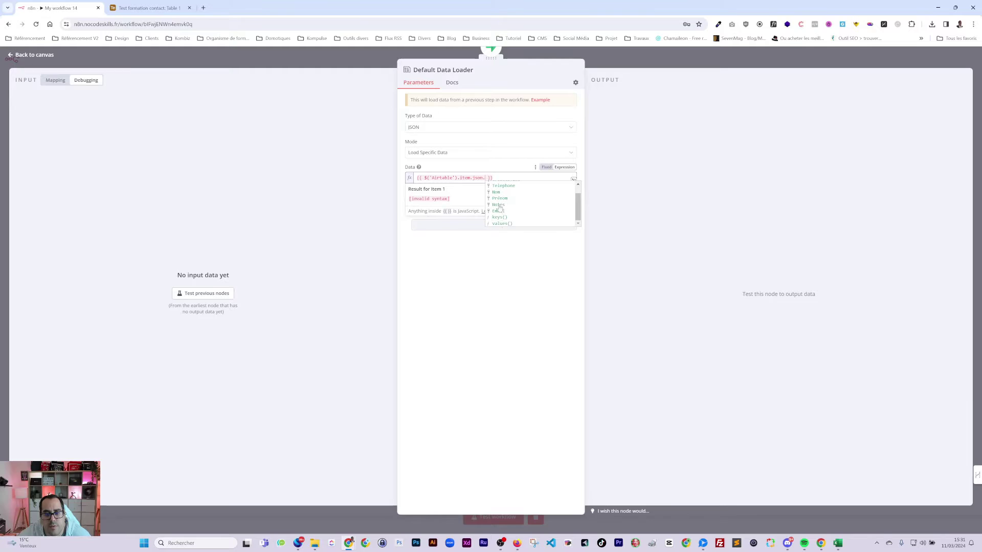
pyautogui.click(498, 215)
pyautogui.click(518, 252)
pyautogui.click(479, 180)
pyautogui.hotkey('ctrl', 'a')
pyautogui.hotkey('ctrl', 'c')
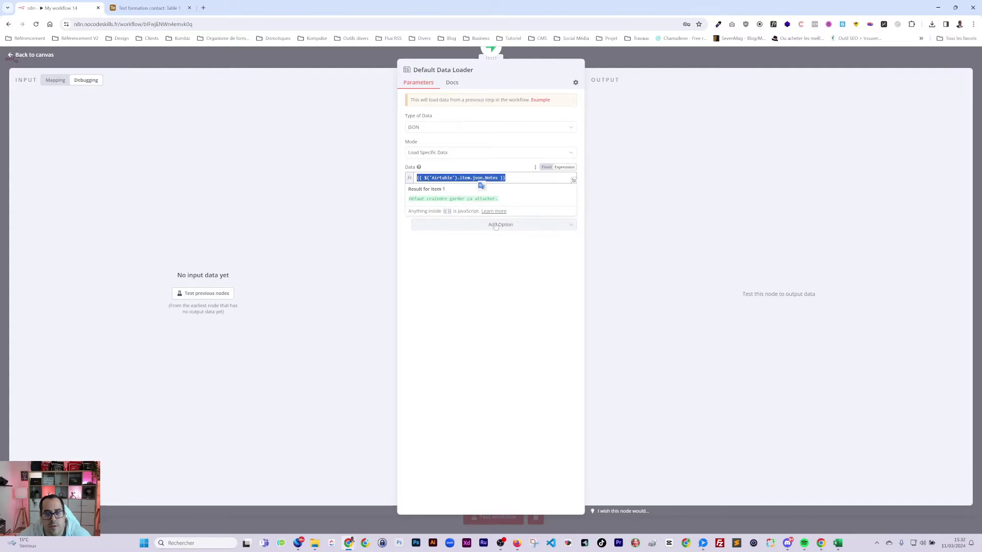
# - Add a Metadata option to the Default Data Loader
pyautogui.click(510, 283)
pyautogui.click(494, 225)
pyautogui.click(432, 244)
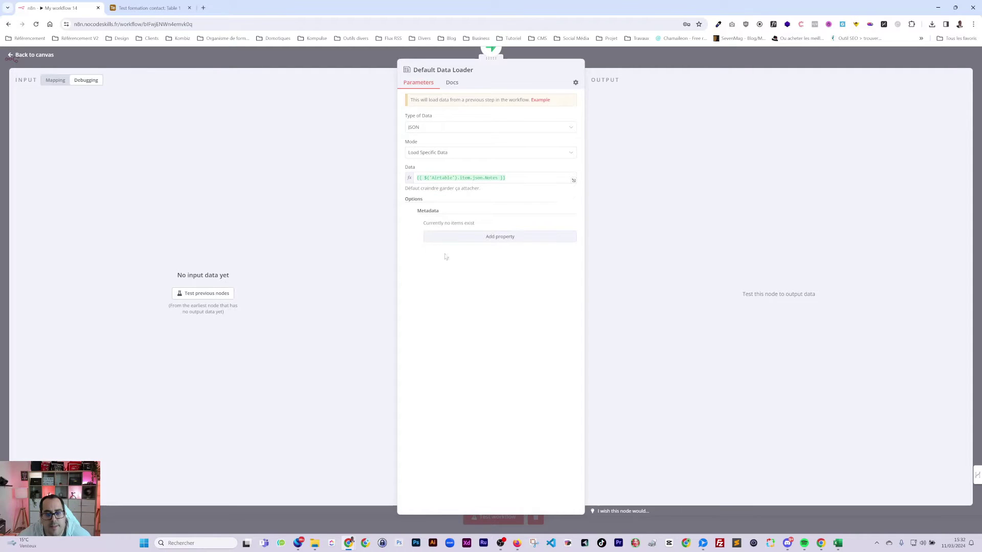
# - Add a metadata entry Nom with value {{ $('Airtable').item.json.Nom }}
pyautogui.click(466, 238)
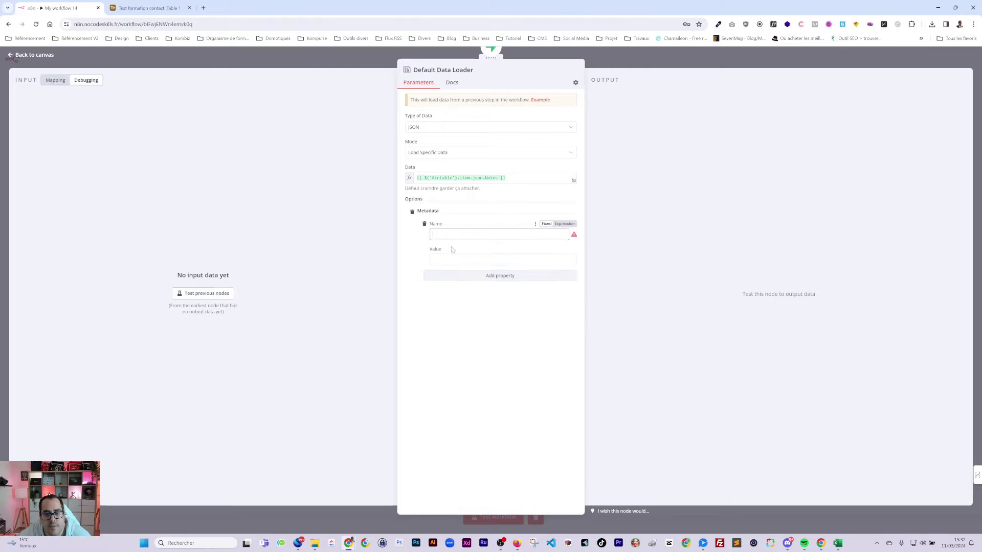
pyautogui.click(433, 260)
pyautogui.hotkey('ctrl', 'v')
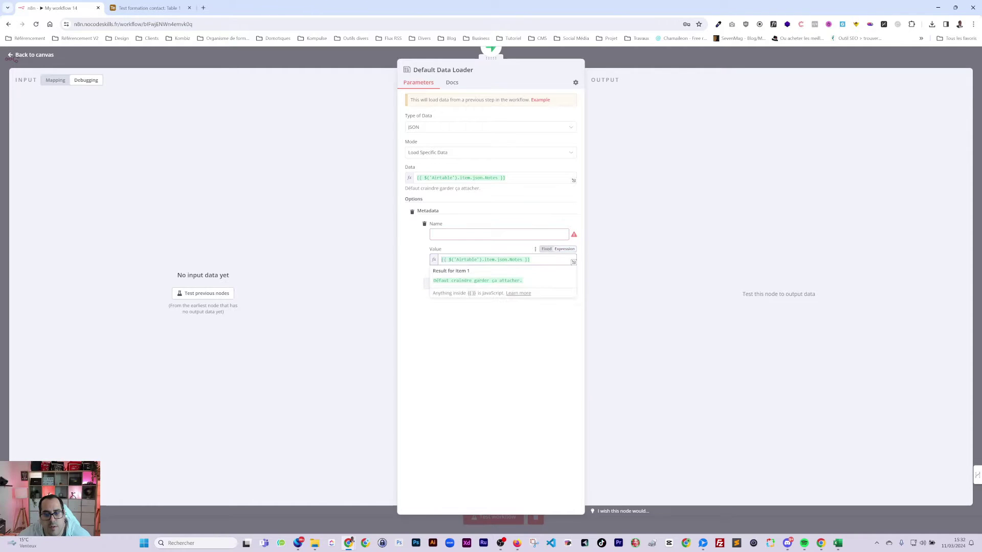
pyautogui.doubleClick(517, 259)
pyautogui.press('BackSpace')
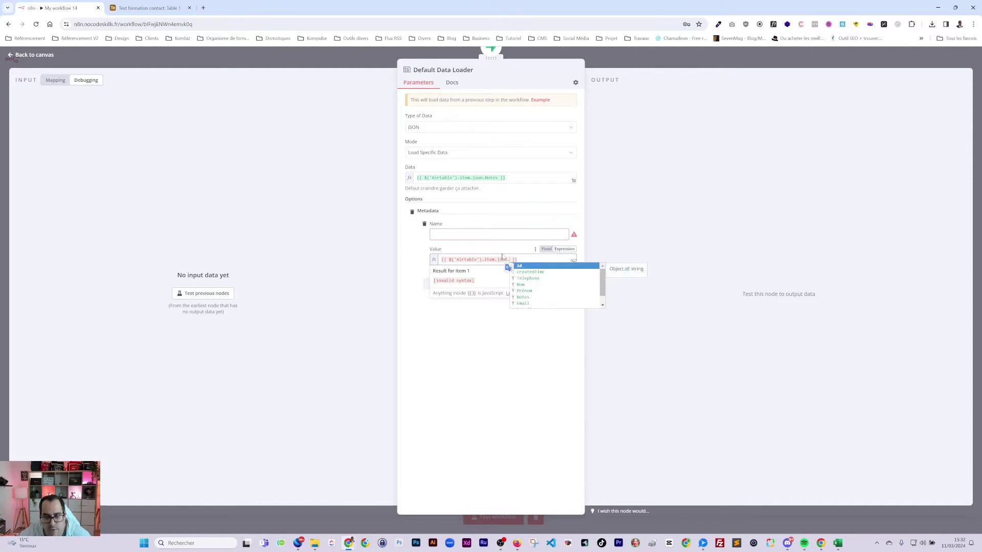
pyautogui.click(526, 285)
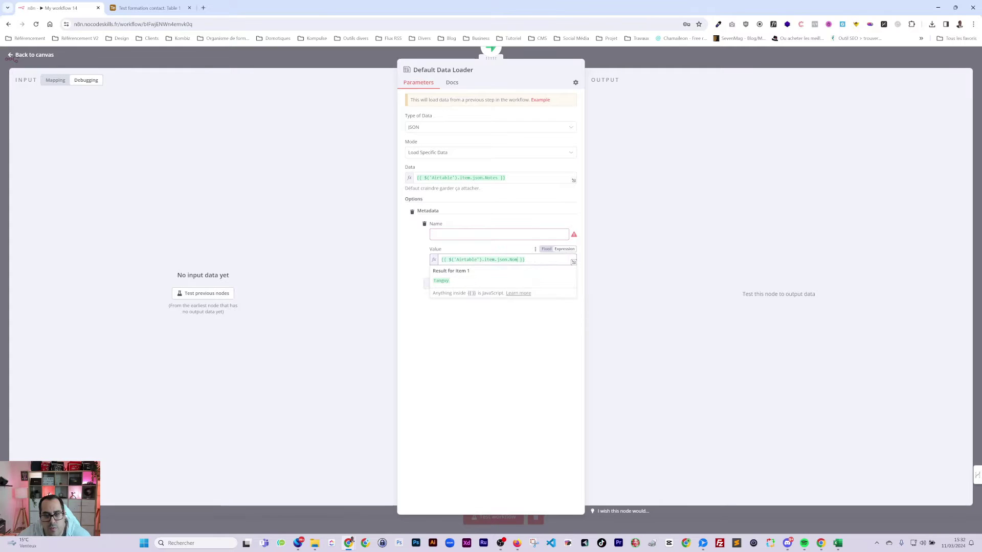
pyautogui.click(470, 235)
pyautogui.write('Nom')
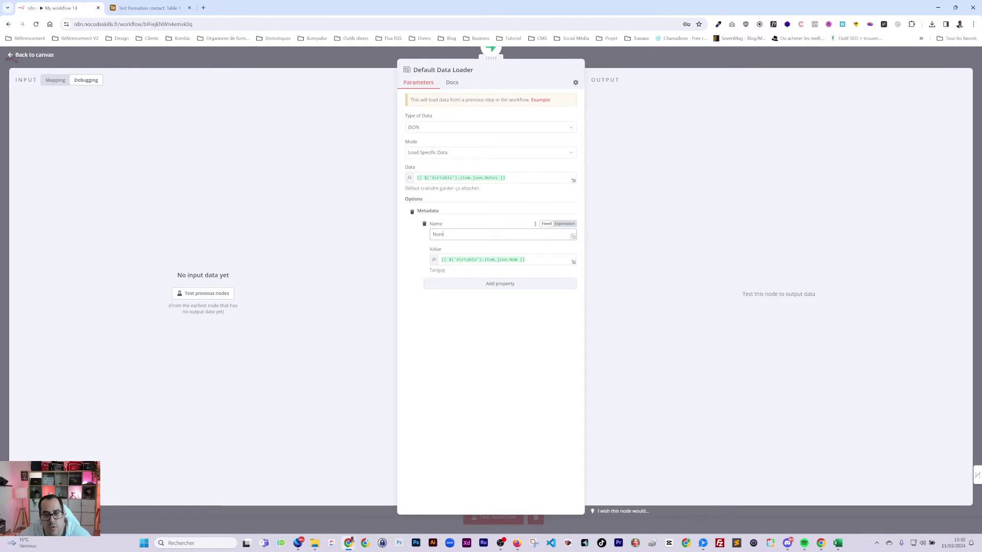
# - Add a second metadata entry Prénom mapped to the Airtable Prénom field
pyautogui.click(500, 284)
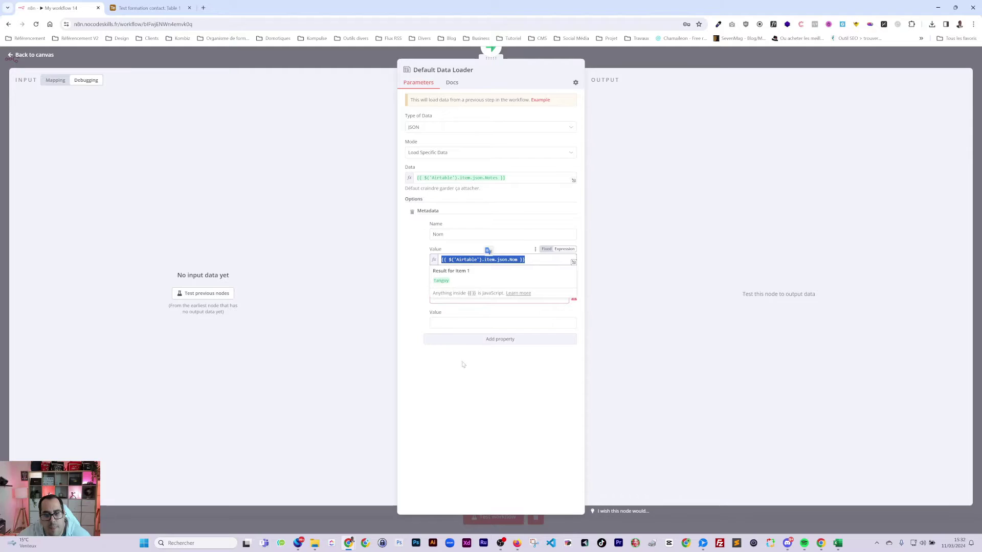
pyautogui.write("{{ $('Airtable').item.json.Nom }}")
pyautogui.click(564, 287)
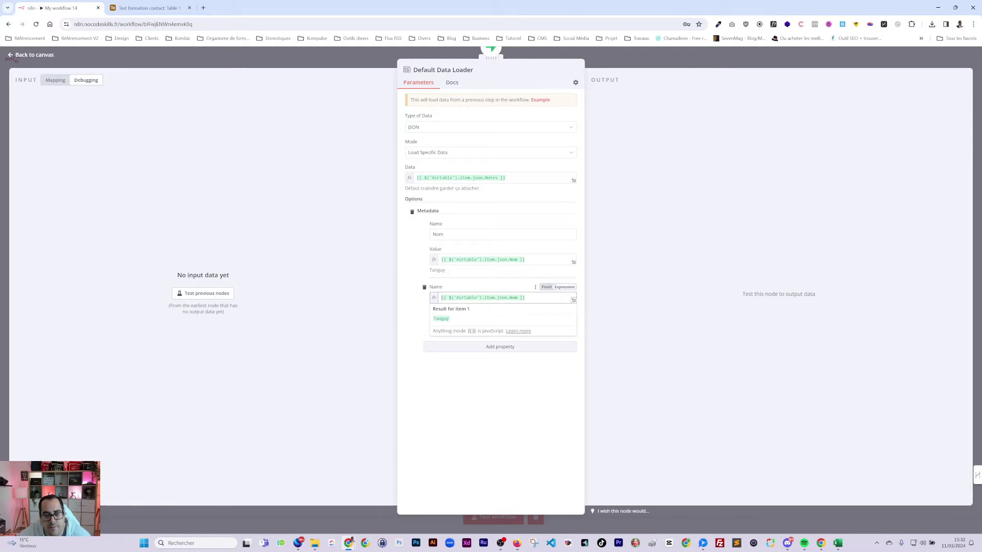
pyautogui.doubleClick(513, 297)
pyautogui.write('Pr')
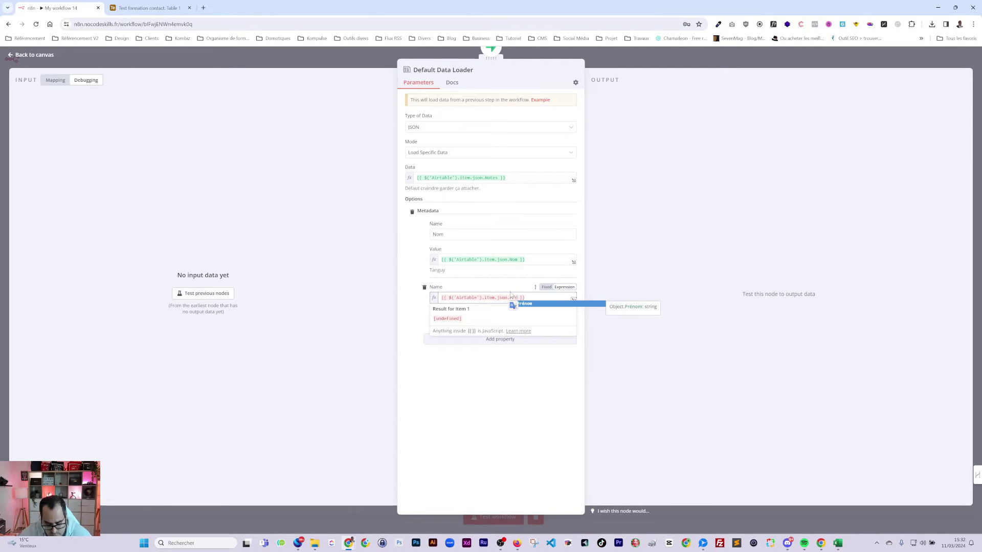
pyautogui.write('é')
pyautogui.press('Return')
pyautogui.click(514, 387)
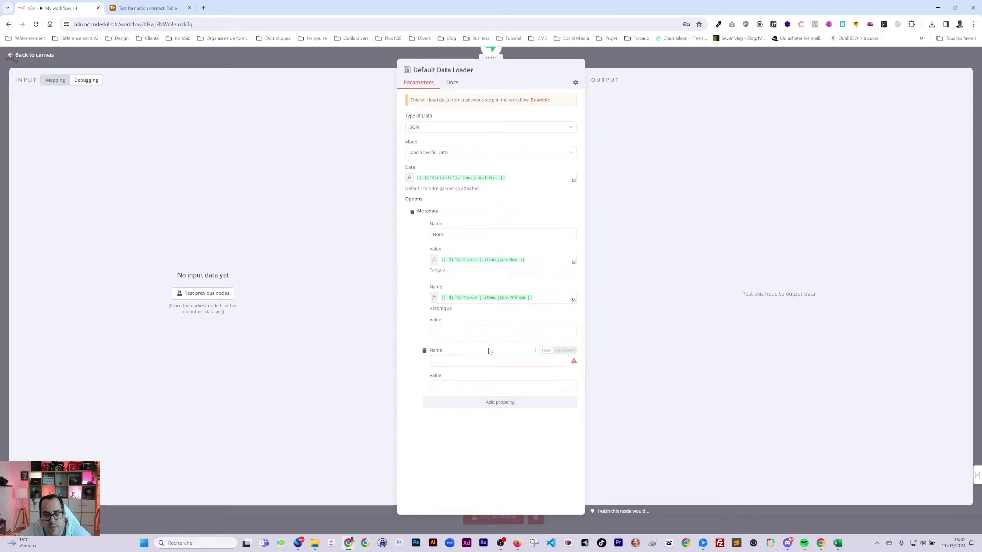
pyautogui.click(501, 347)
pyautogui.click(473, 331)
pyautogui.tripleClick(501, 298)
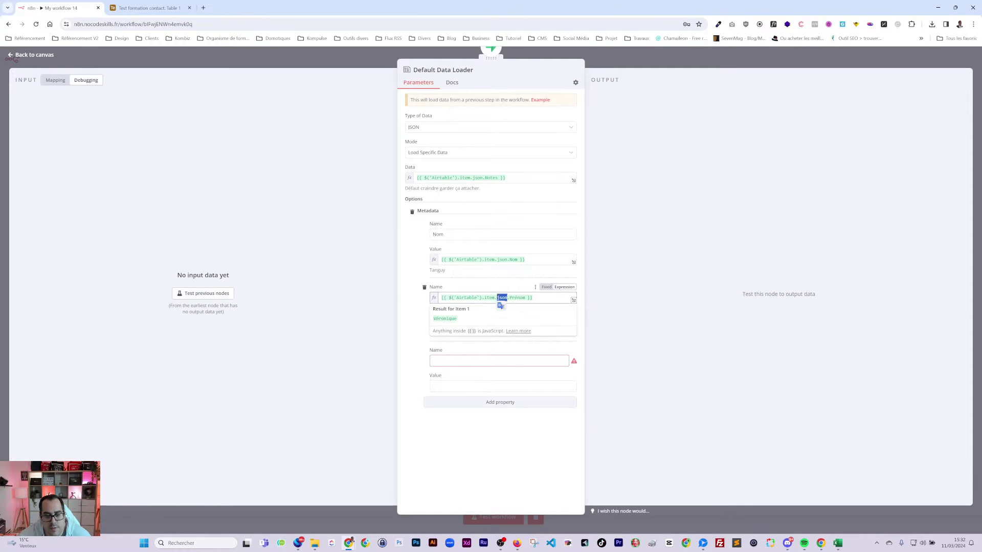
pyautogui.press('BackSpace')
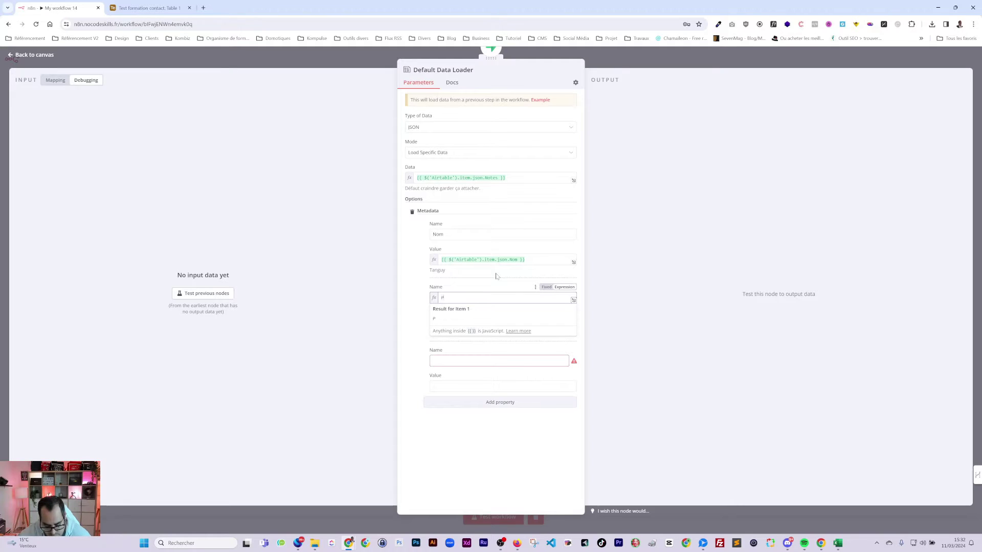
pyautogui.write('Prénom')
pyautogui.press('Tab')
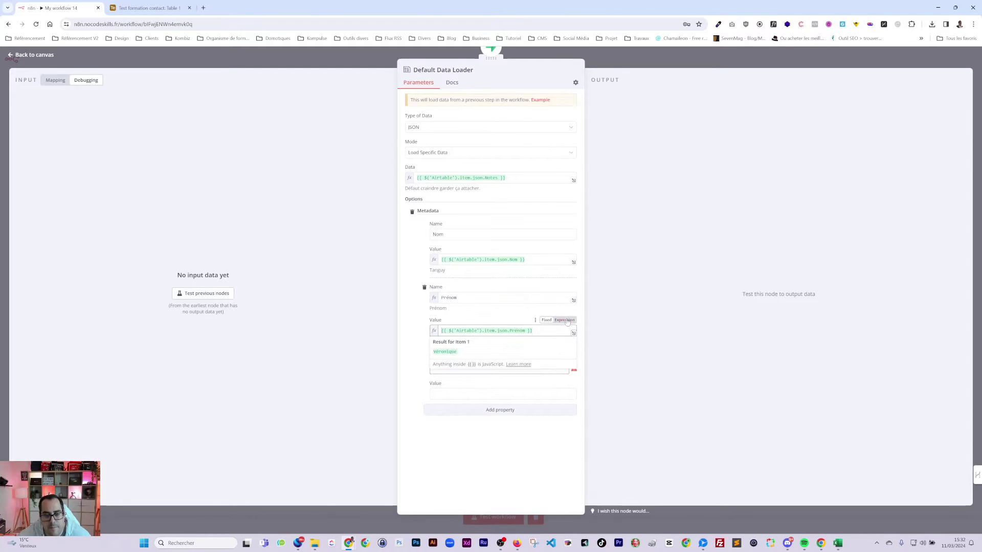
pyautogui.hotkey('ctrl', 'a')
pyautogui.hotkey('ctrl', 'c')
# - Add a third metadata entry Téléphone mapped to the Airtable Telephone field
pyautogui.click(505, 392)
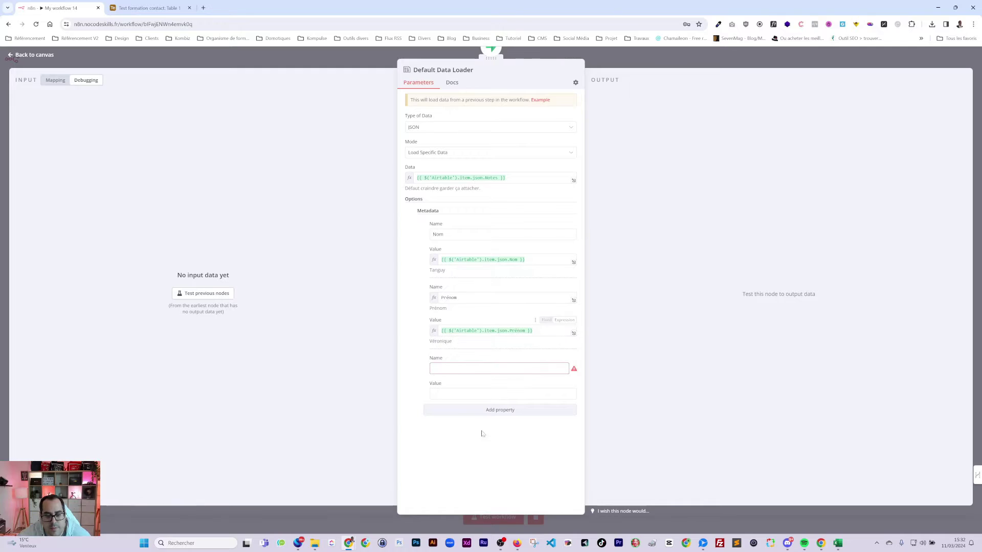
pyautogui.hotkey('ctrl', 'v')
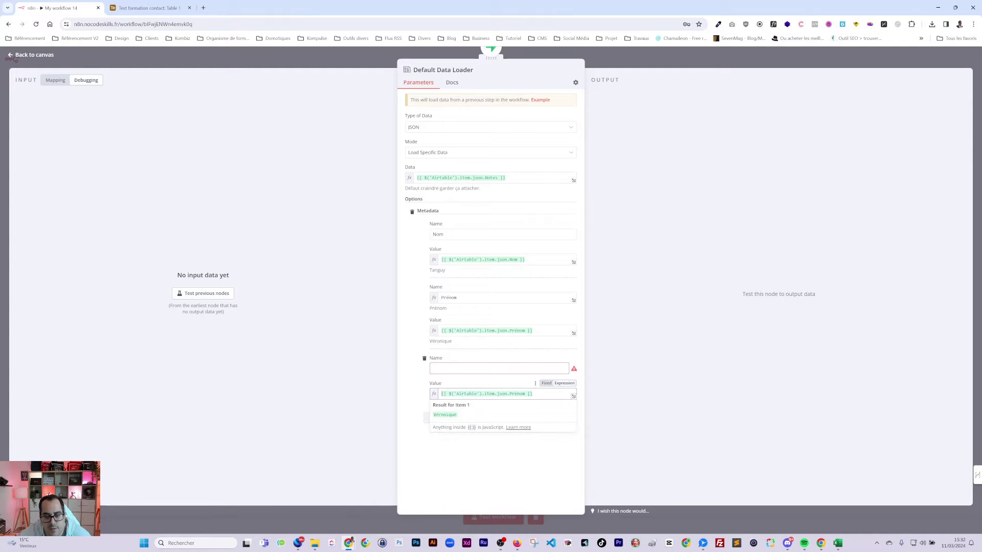
pyautogui.moveTo(510, 393); pyautogui.dragTo(533, 394)
pyautogui.press('BackSpace')
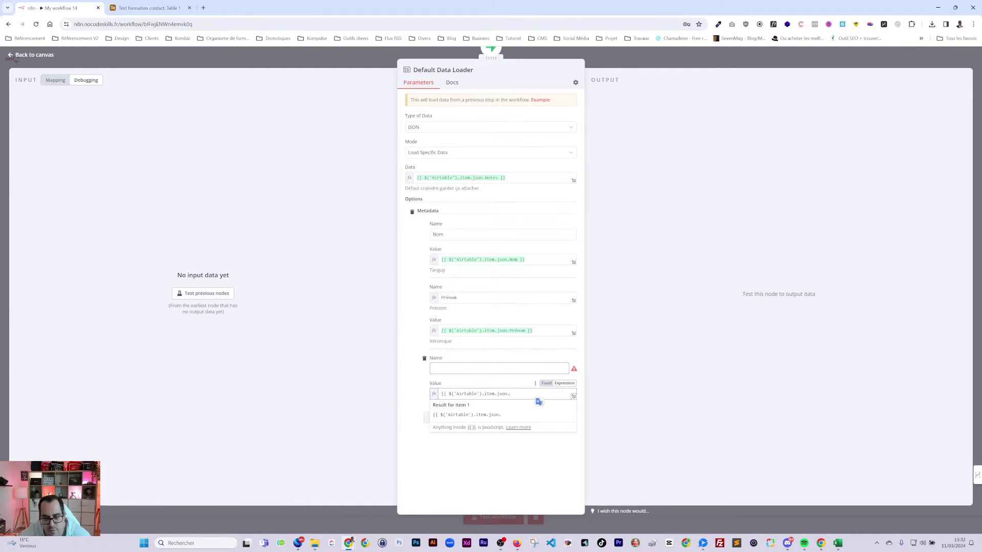
pyautogui.hotkey('ctrl', 'z')
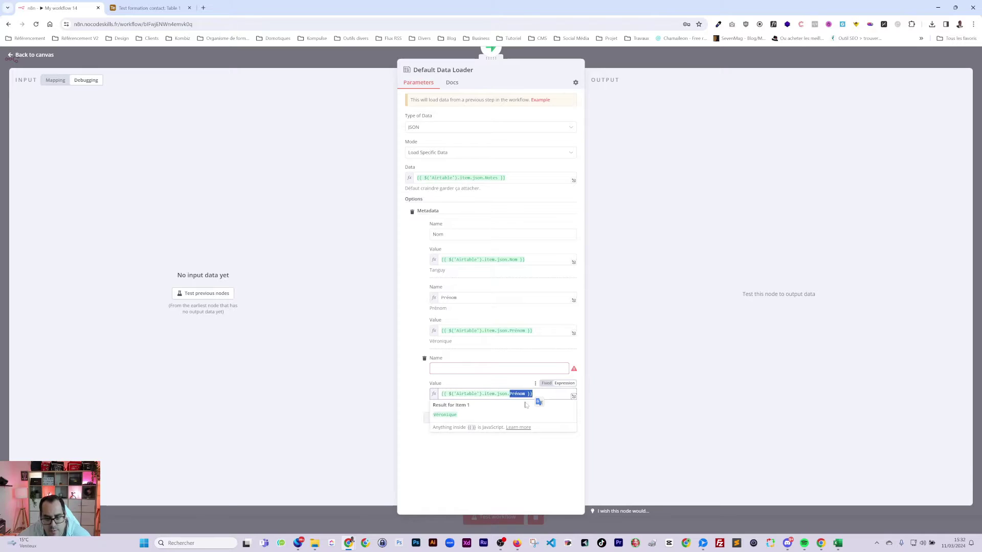
pyautogui.click(517, 394)
pyautogui.doubleClick(517, 394)
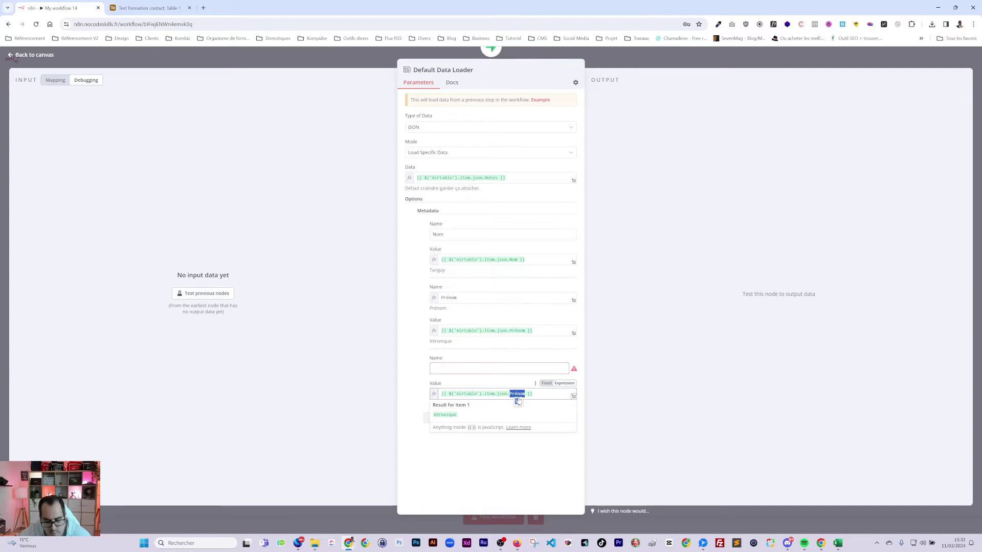
pyautogui.press('BackSpace')
pyautogui.click(528, 413)
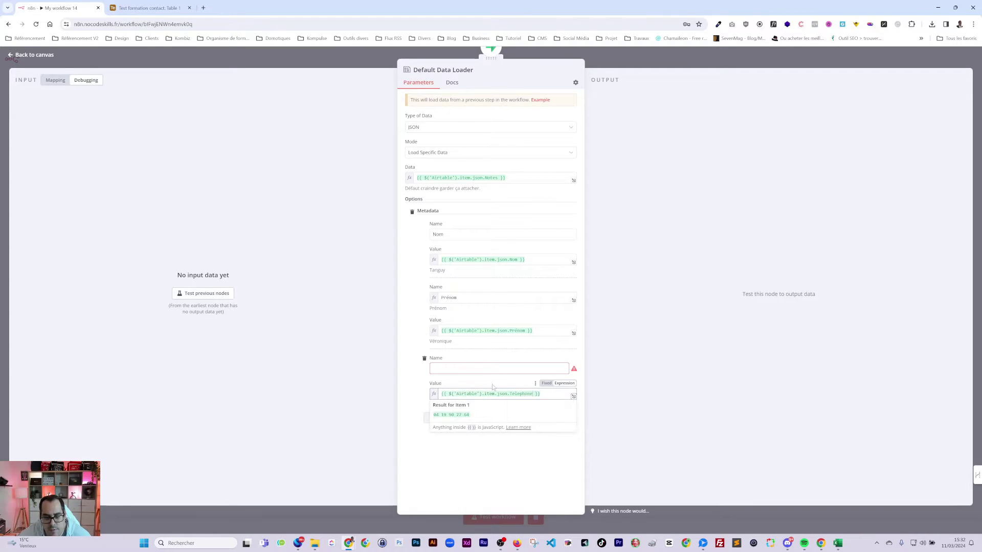
pyautogui.write('Télép')
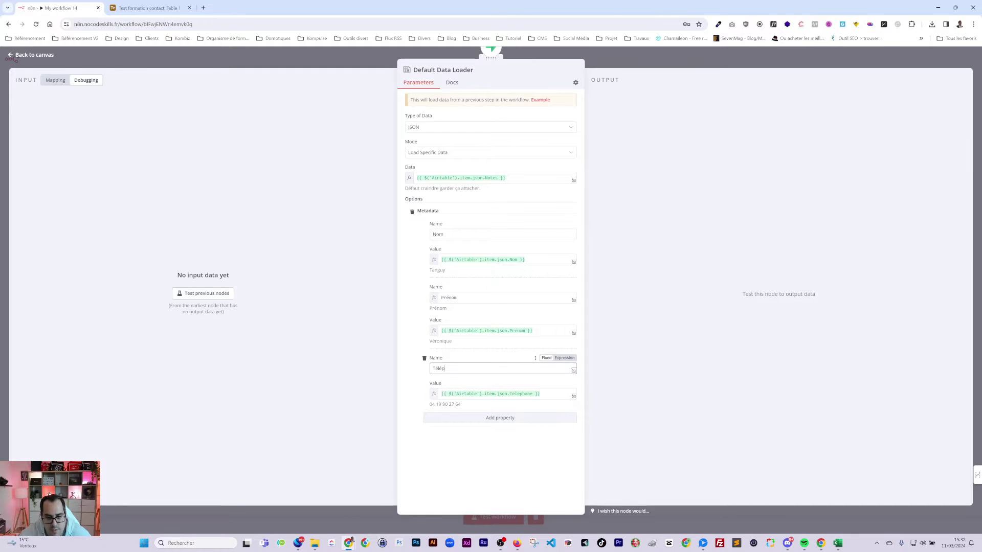
pyautogui.press('BackSpace')
pyautogui.press('BackSpace')
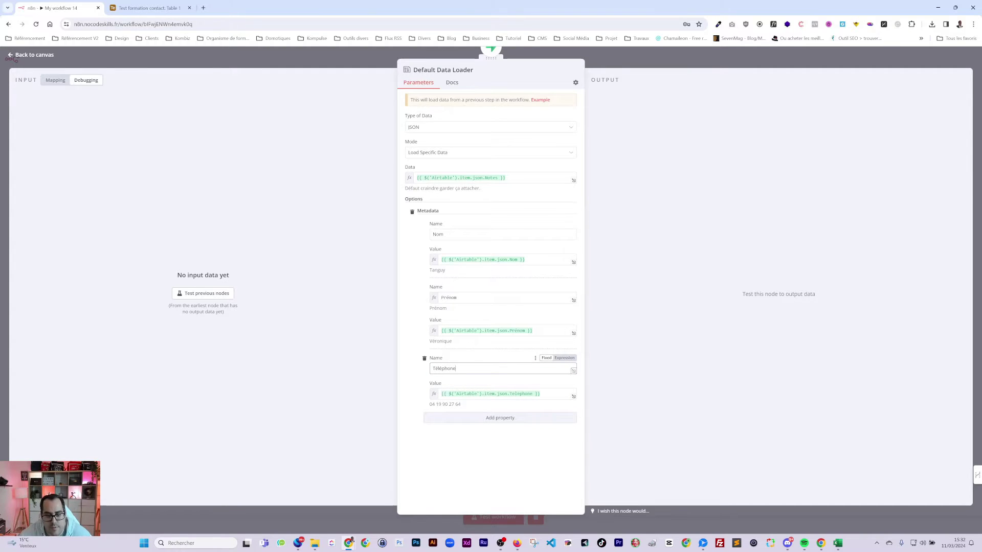
pyautogui.click(499, 418)
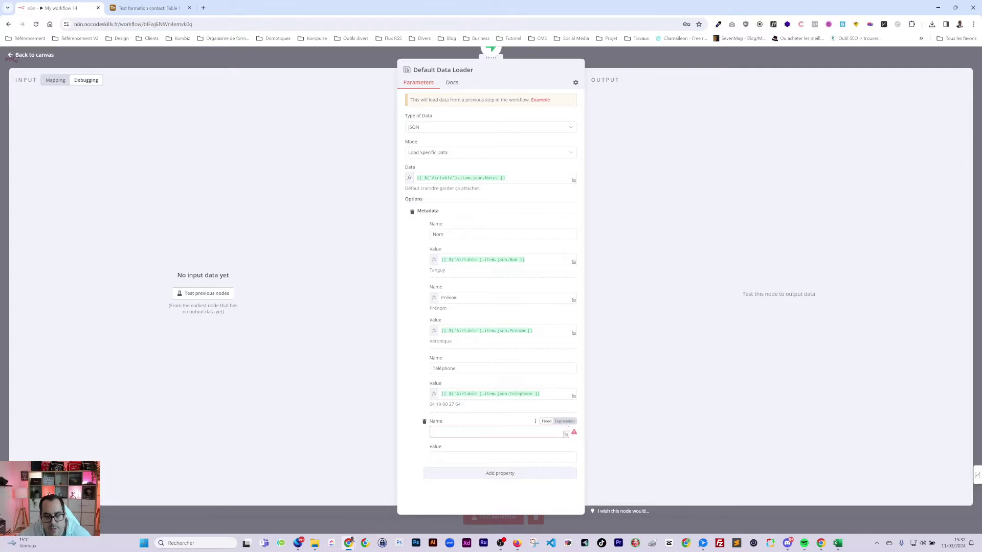
# - Add a metadata entry Email with value {{ $('Airtable').item.json.Email }}
pyautogui.write('Email')
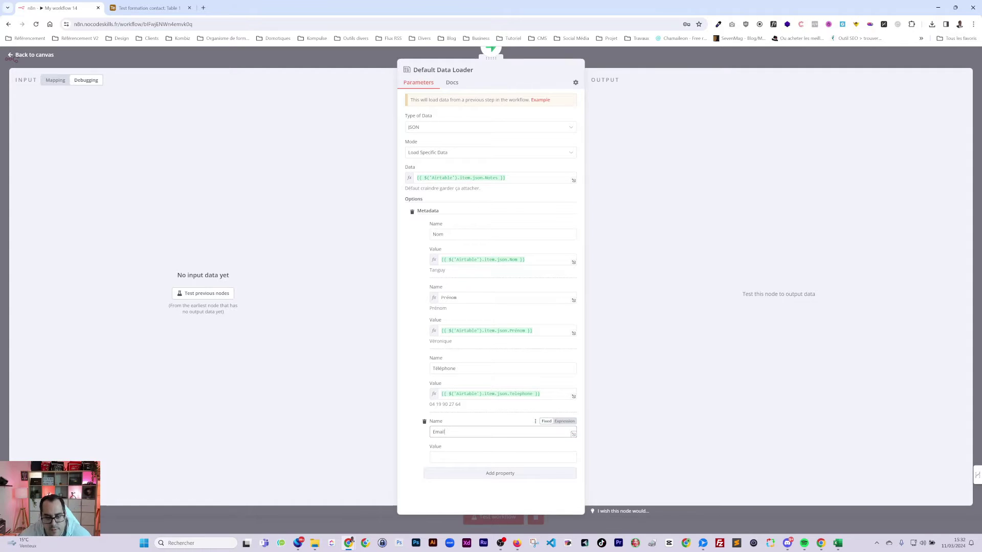
pyautogui.click(572, 458)
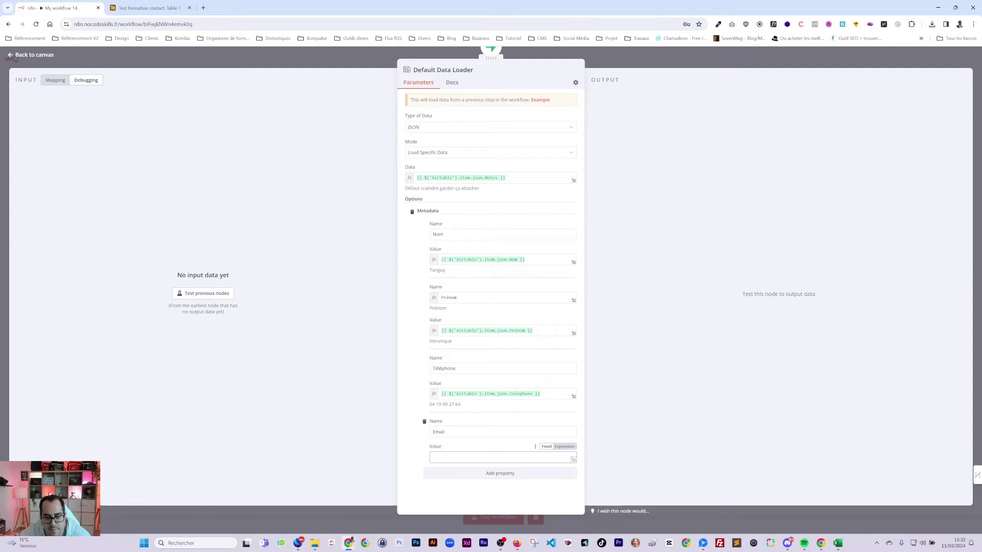
pyautogui.hotkey('ctrl', 'v')
pyautogui.click(562, 447)
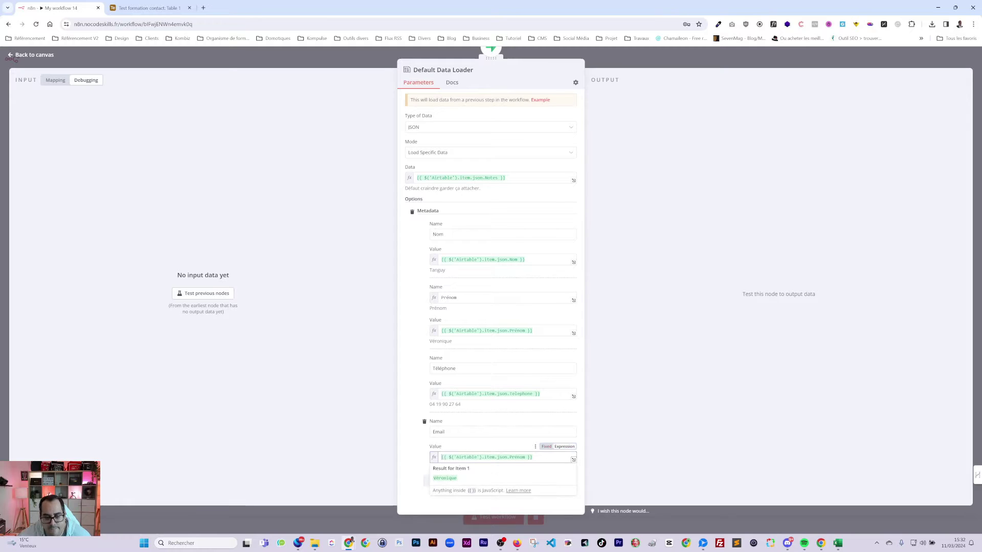
pyautogui.doubleClick(516, 456)
pyautogui.write('emai')
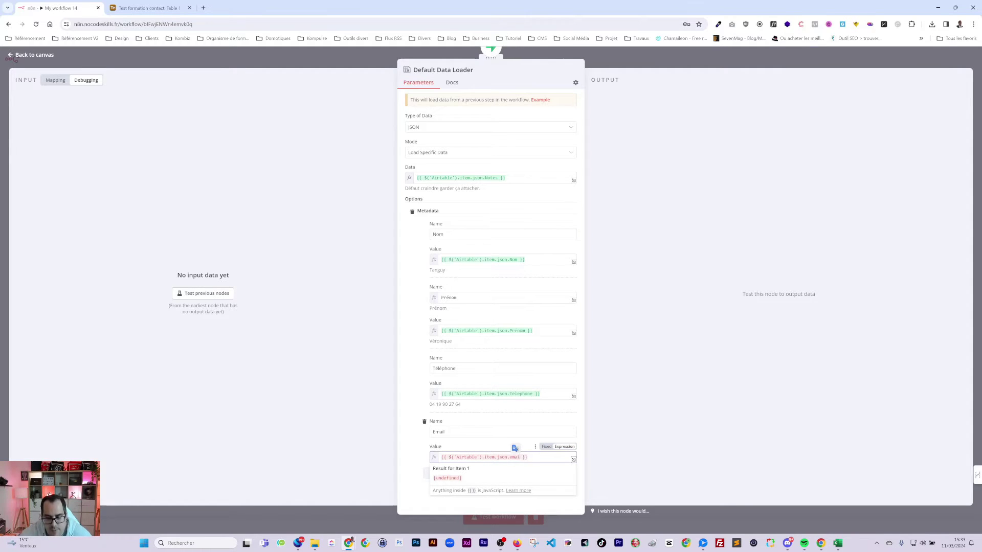
pyautogui.write('l')
pyautogui.doubleClick(515, 457)
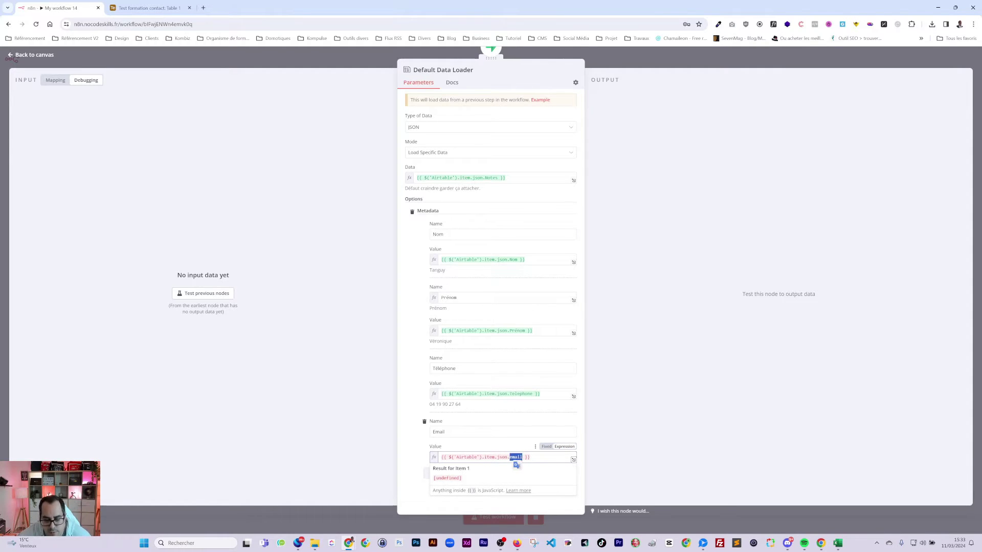
pyautogui.press('BackSpace')
pyautogui.press('BackSpace')
pyautogui.write('.')
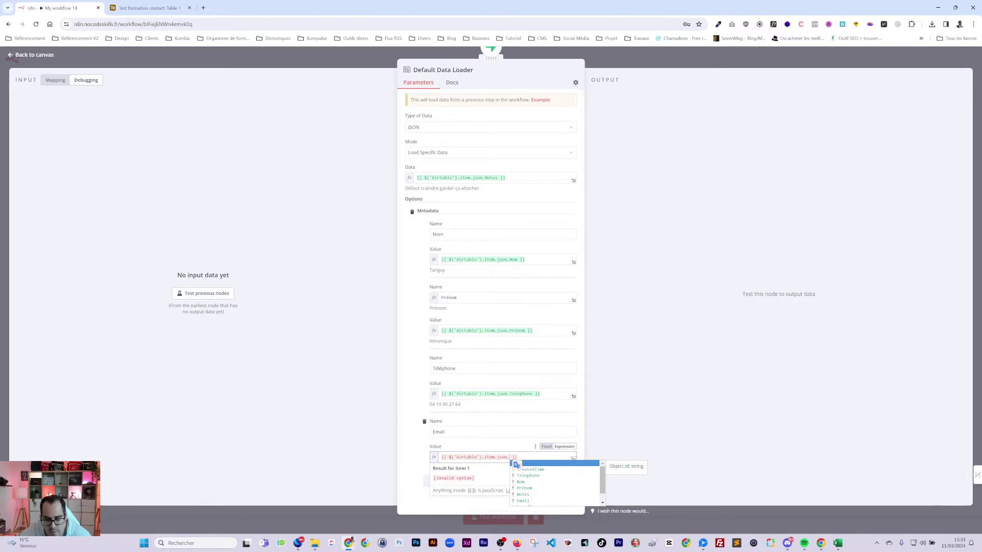
pyautogui.click(526, 500)
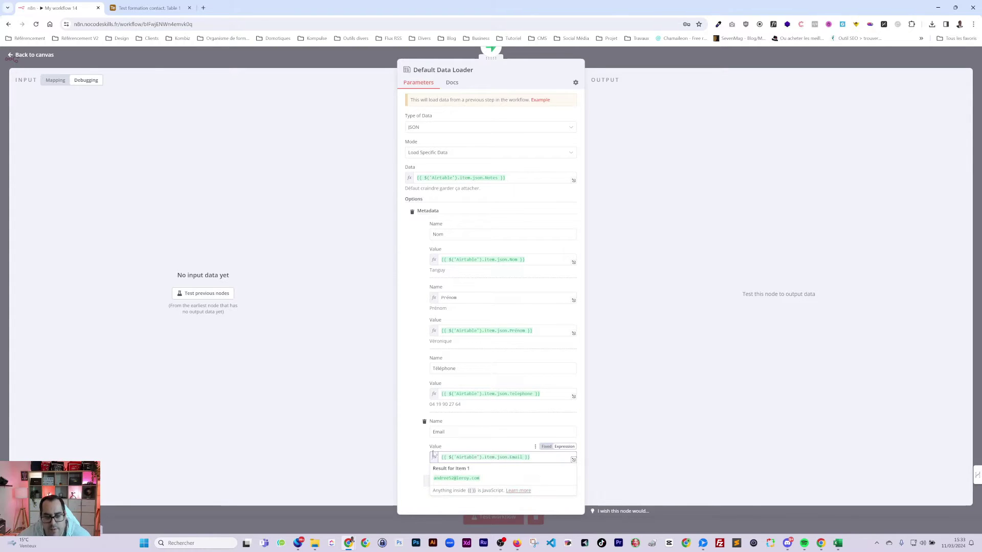
pyautogui.click(413, 446)
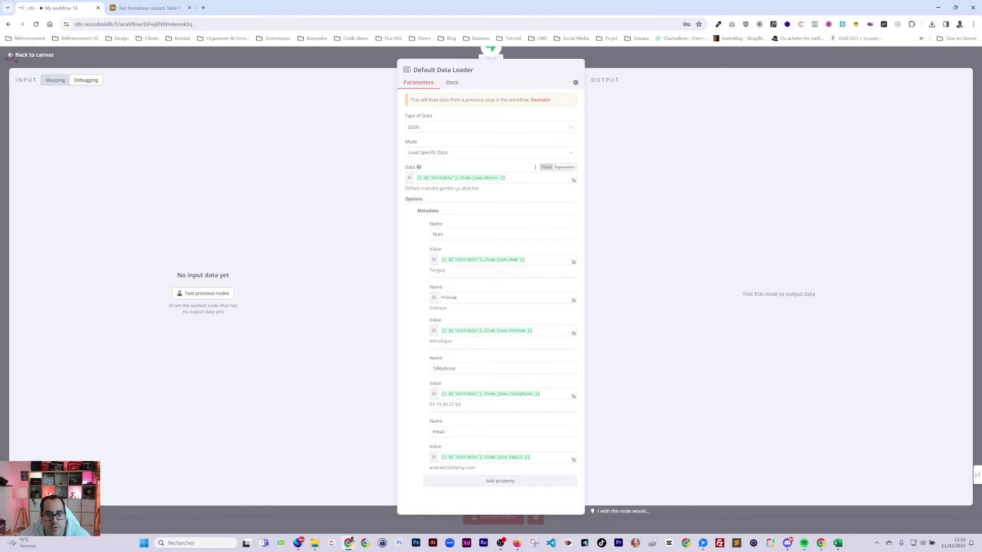
# - Check the Data expression result, then attach a Recursive Character Text Splitter to the loader
pyautogui.click(505, 178)
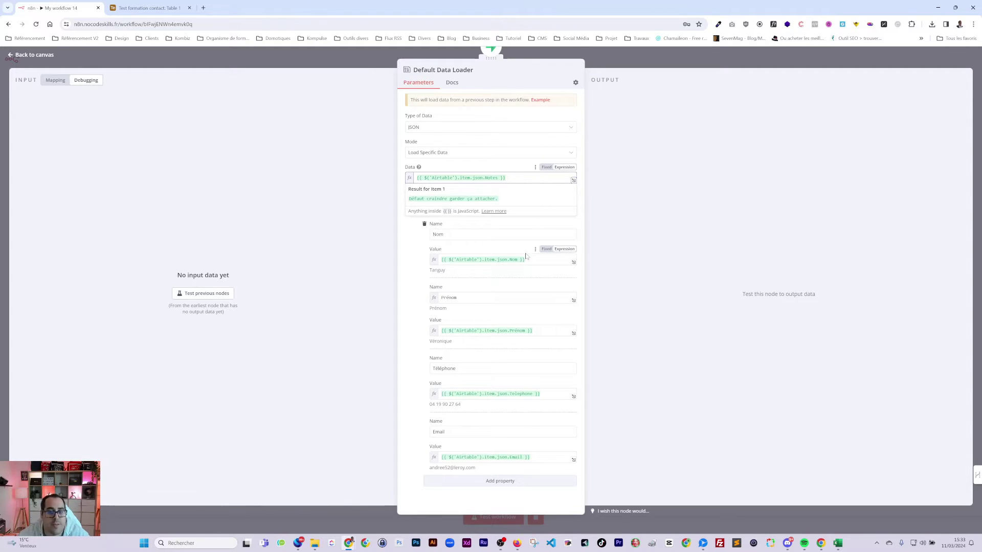
pyautogui.press('Escape')
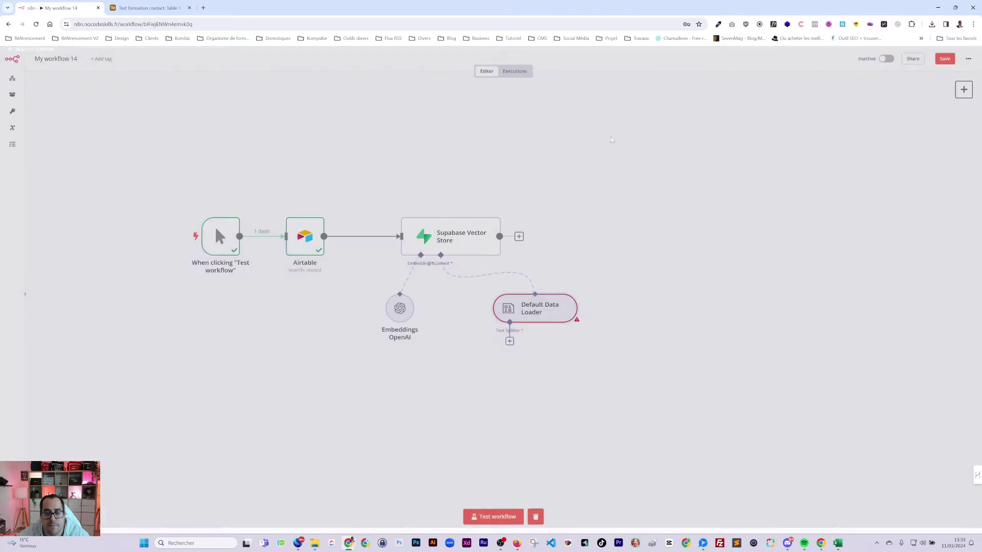
pyautogui.click(510, 341)
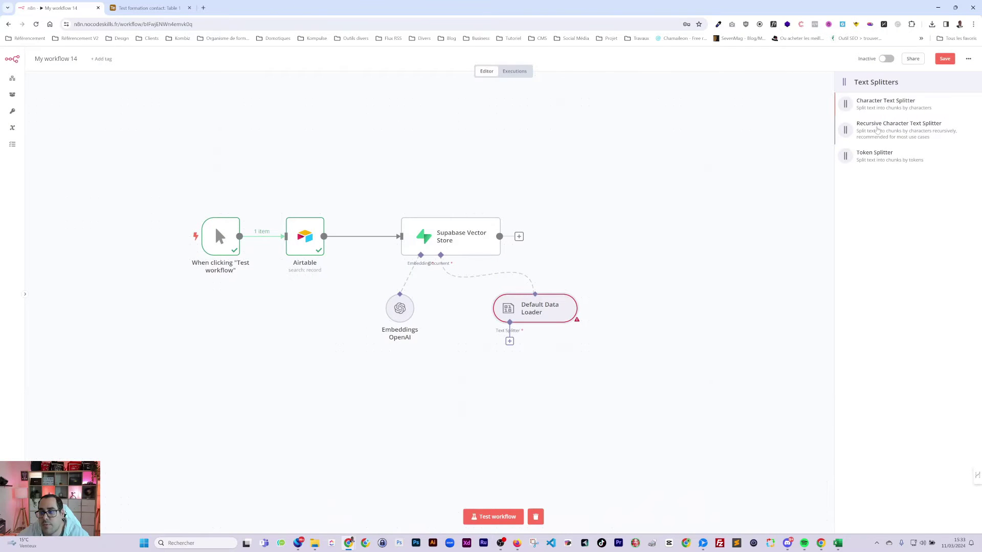
pyautogui.click(878, 128)
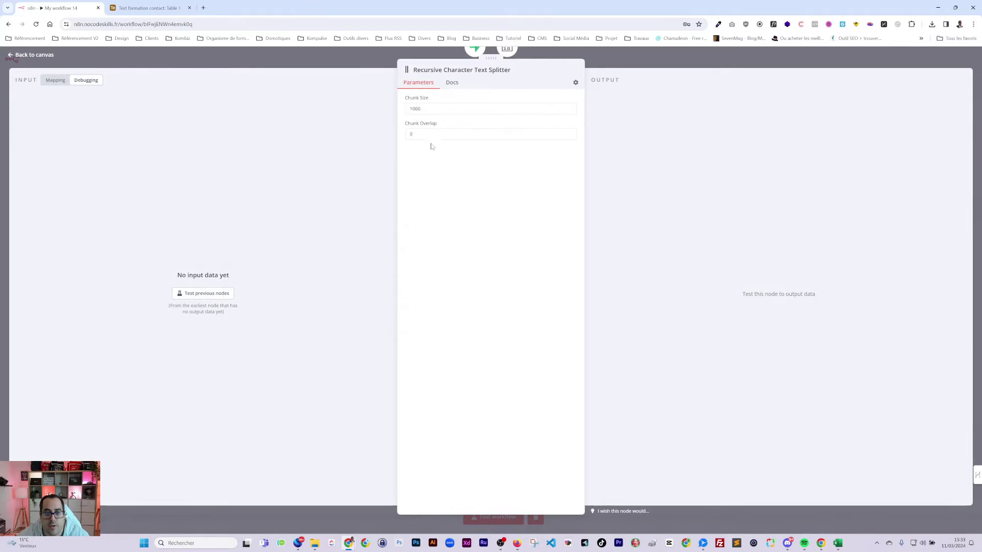
# - Change the text splitter's Chunk Overlap to 300, return to the canvas, and save the workflow
pyautogui.doubleClick(412, 134)
pyautogui.write('300')
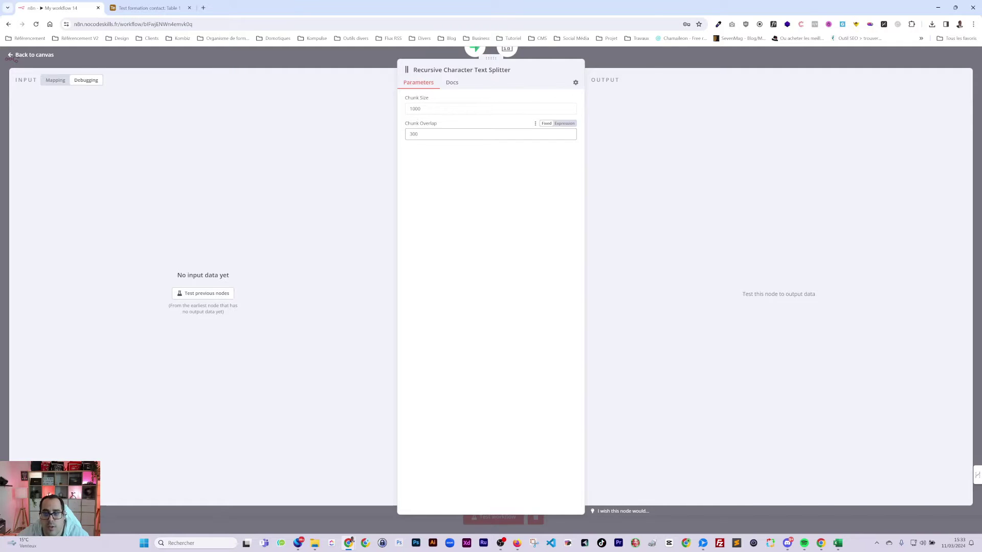
pyautogui.click(767, 62)
pyautogui.click(945, 59)
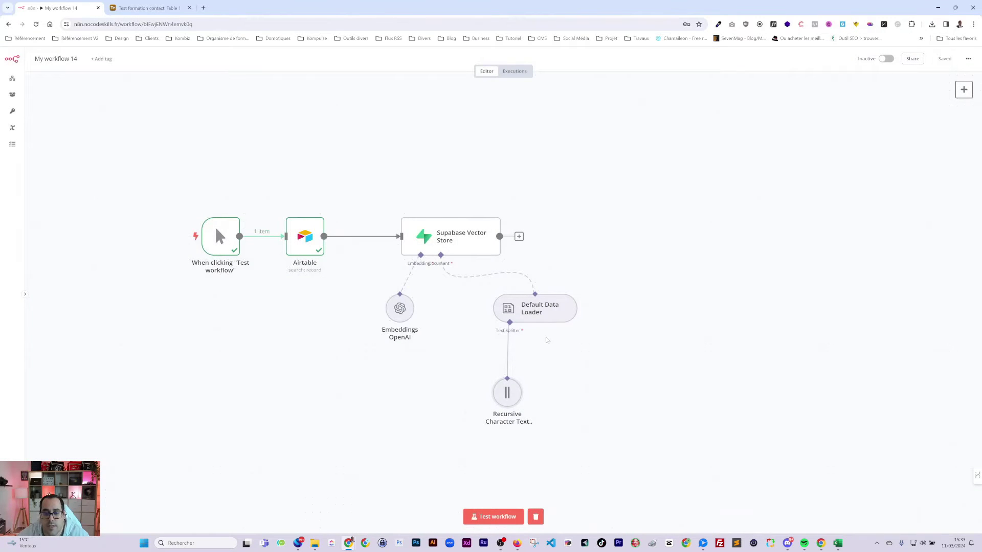
# - Test-run the workflow to load 100 Airtable items into Supabase, then switch to the Supabase window
pyautogui.click(502, 516)
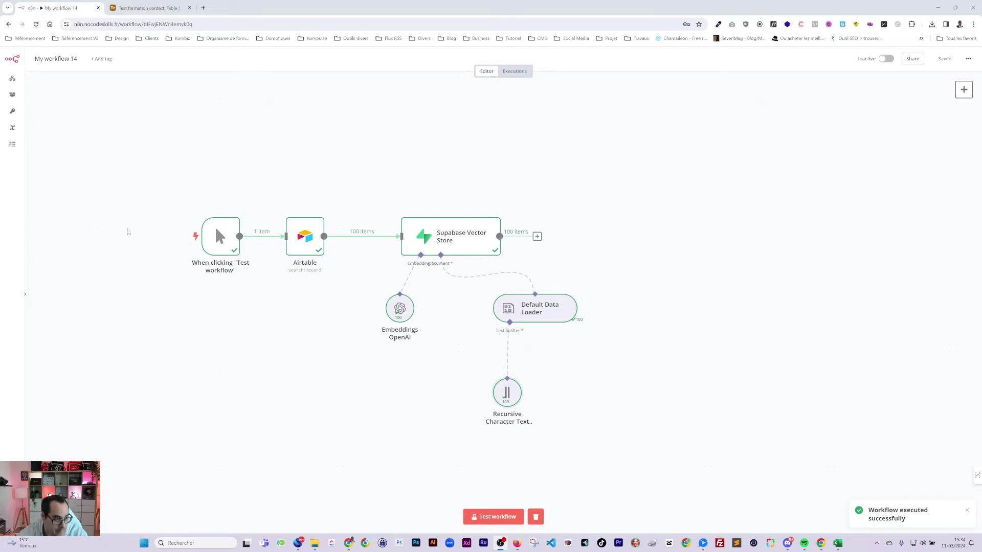
pyautogui.hotkey('alt', 'Tab')
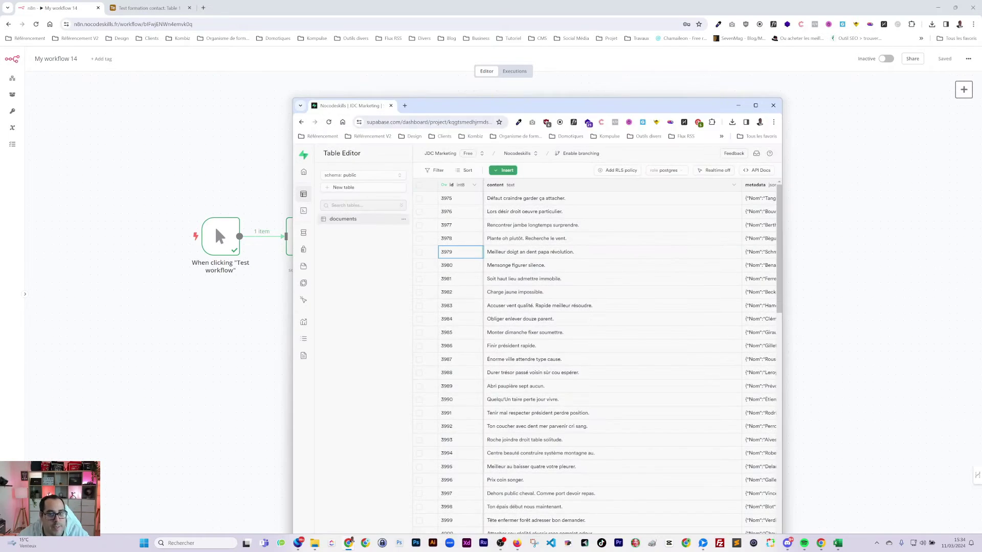
# - Maximize the Supabase window and select all rows of the documents table
pyautogui.doubleClick(522, 106)
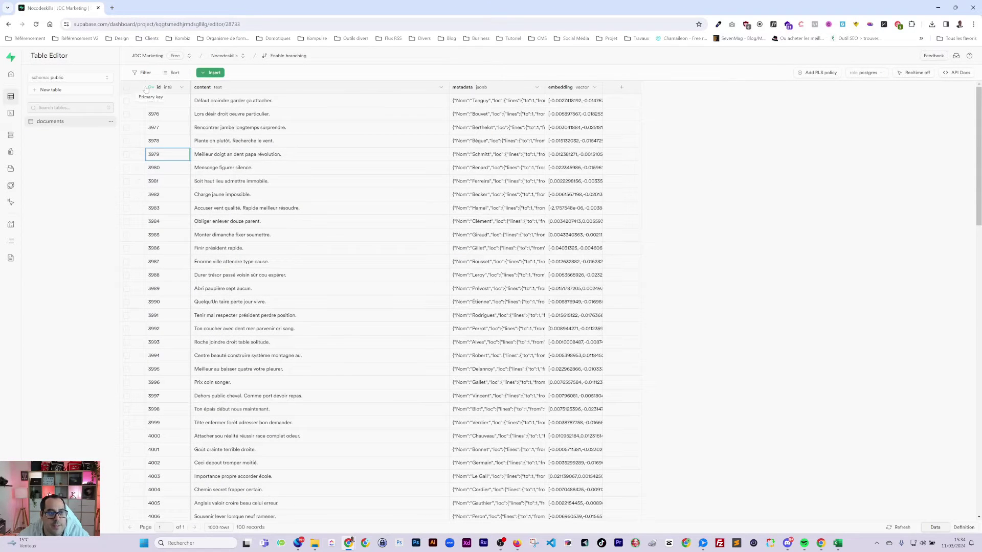
pyautogui.click(126, 88)
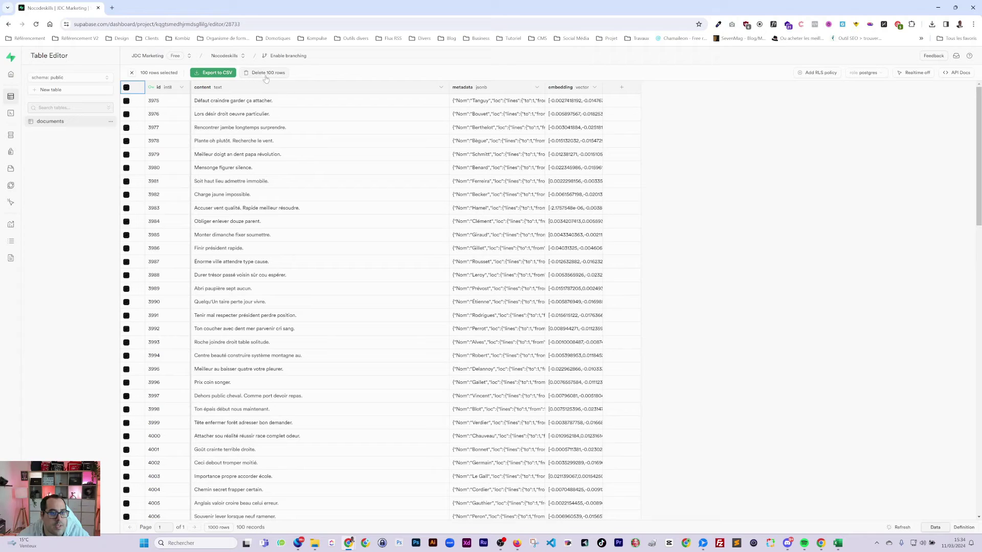
pyautogui.scroll(-3, 292, 281)
pyautogui.scroll(3, 321, 139)
# - Inspect row 3975's metadata JSON (Nom, Téléphone keys), then return to n8n
pyautogui.click(137, 101)
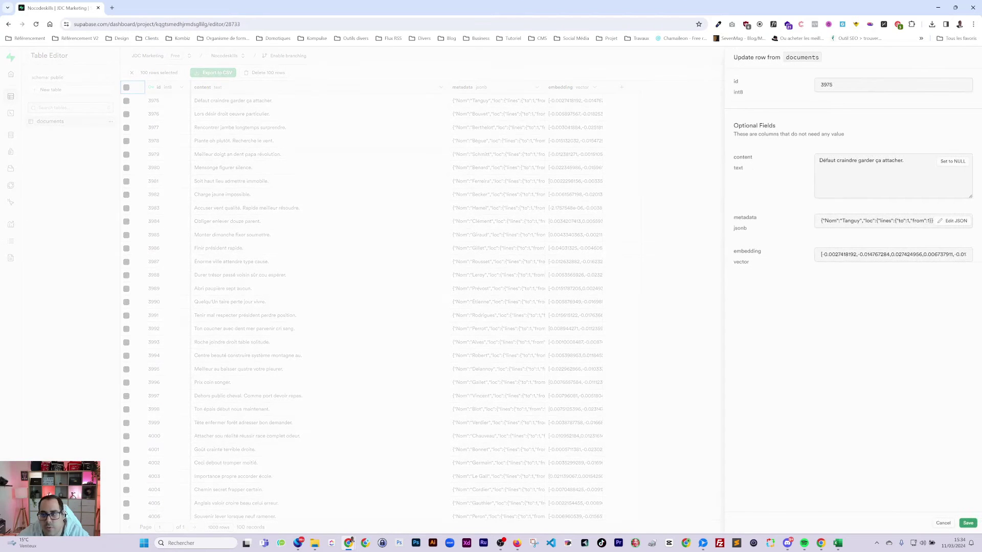
pyautogui.click(955, 220)
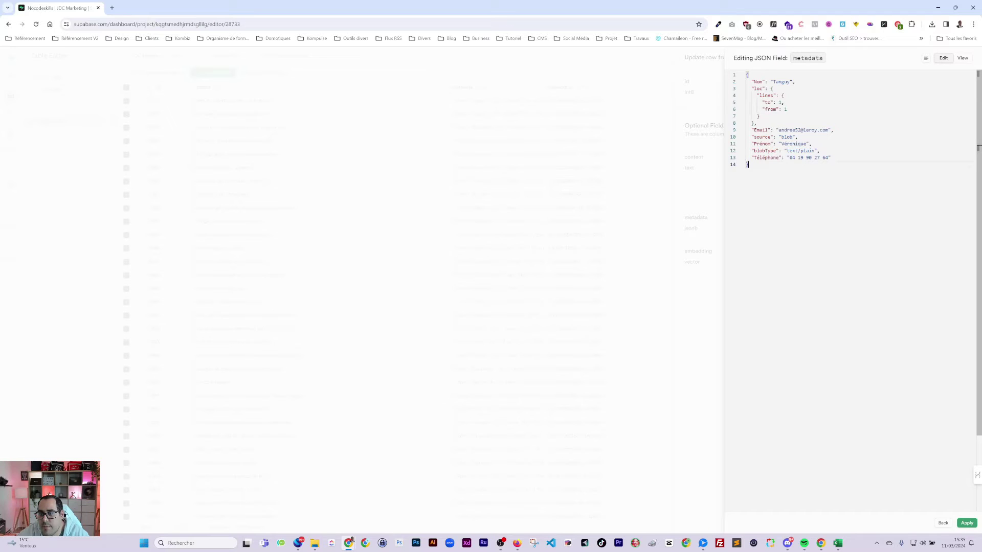
pyautogui.doubleClick(764, 158)
pyautogui.click(757, 82)
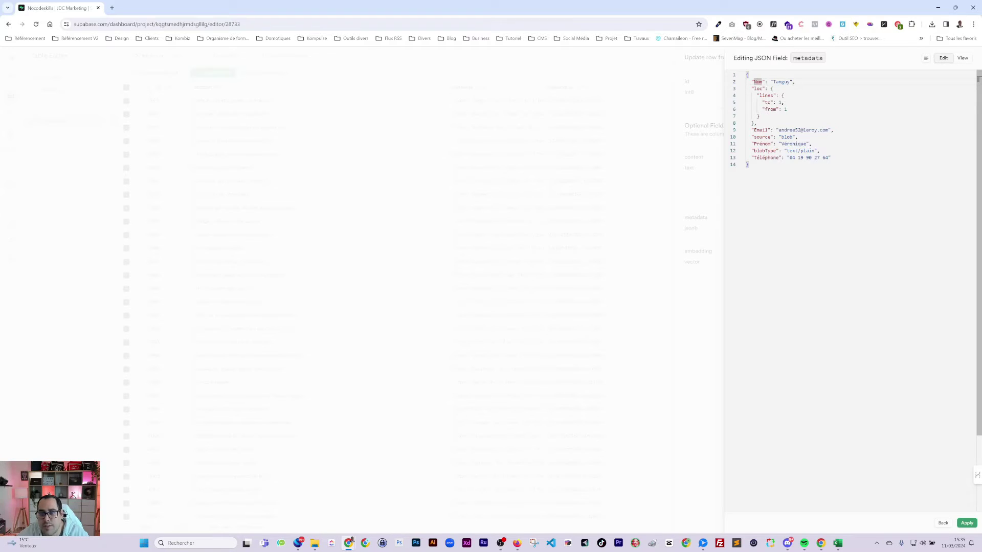
pyautogui.click(661, 162)
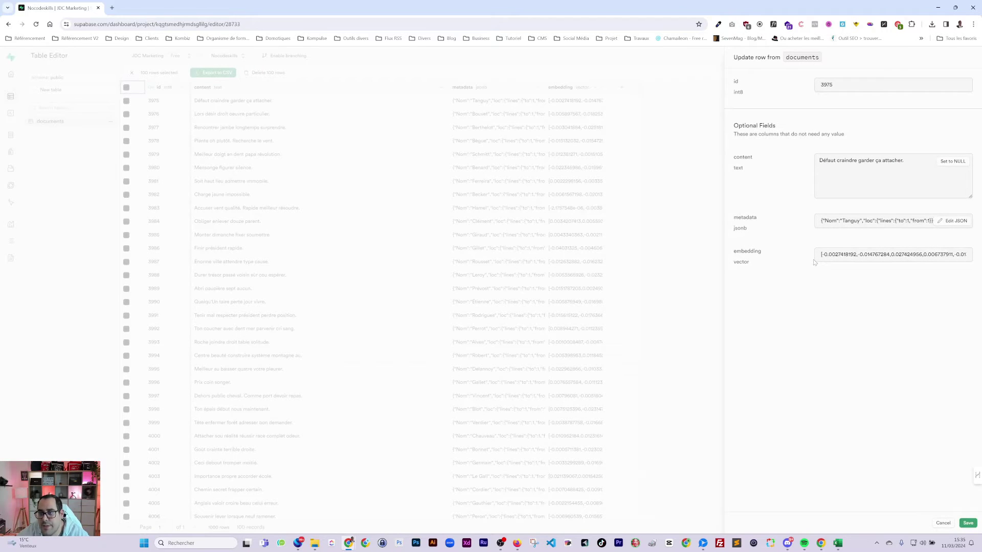
pyautogui.hotkey('alt', 'Tab')
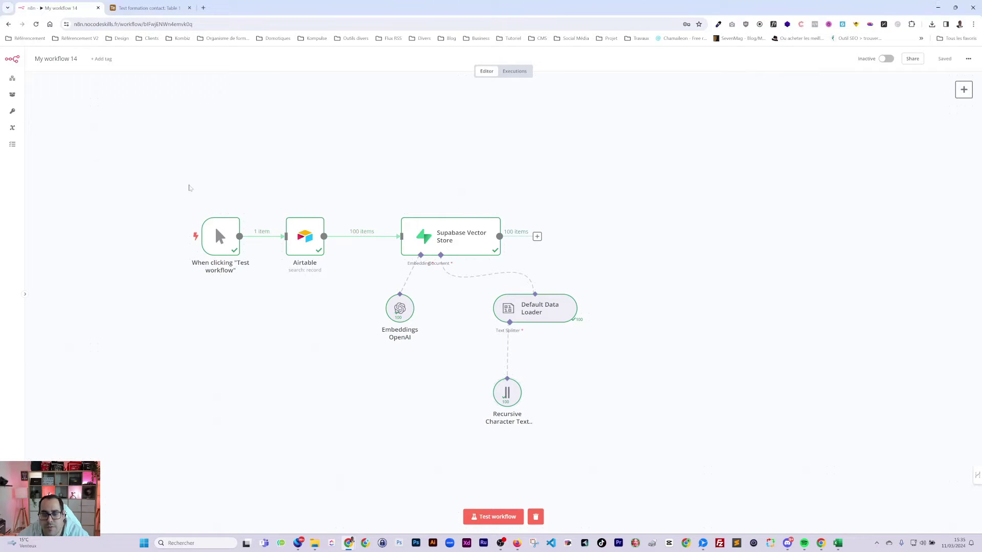
# - Shift the six existing nodes up-left and add a Question and Answer Chain node found by searching 'question'
pyautogui.moveTo(127, 170); pyautogui.dragTo(577, 468)
pyautogui.moveTo(449, 226); pyautogui.dragTo(365, 149)
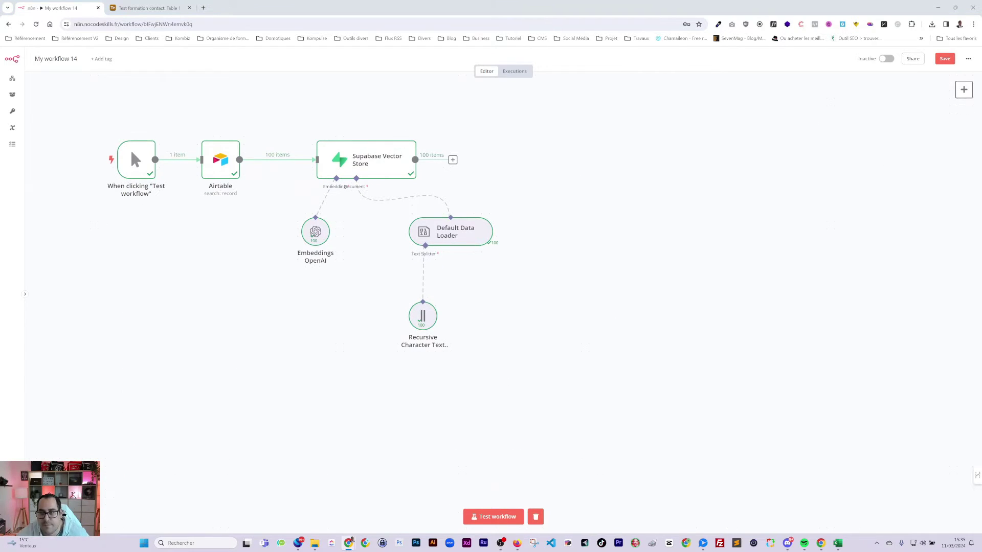
pyautogui.click(962, 90)
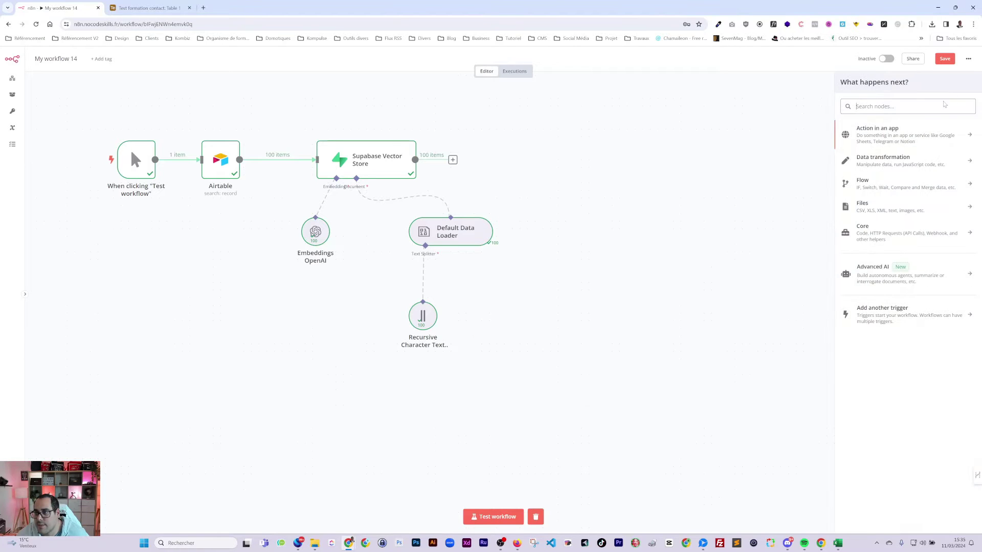
pyautogui.write('qe')
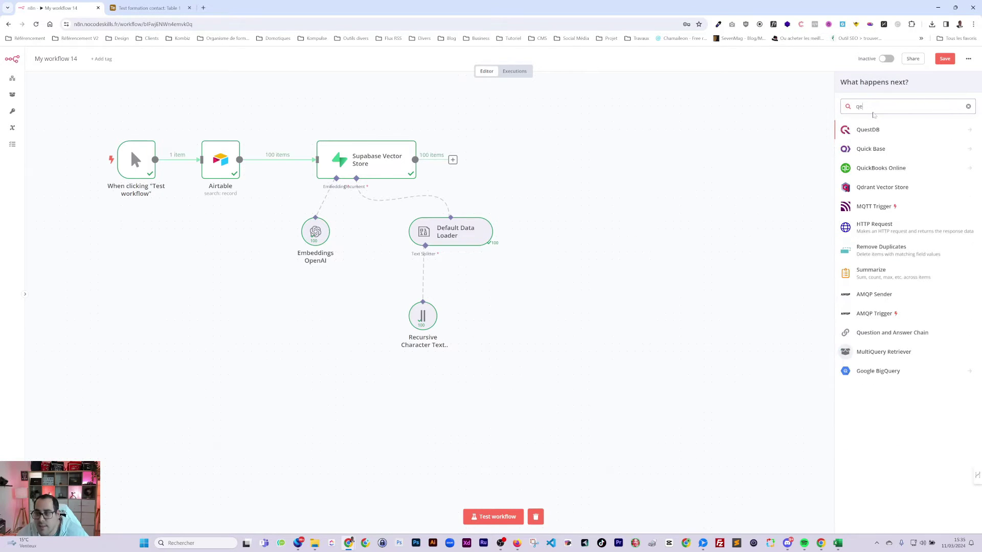
pyautogui.press('BackSpace')
pyautogui.write('uye')
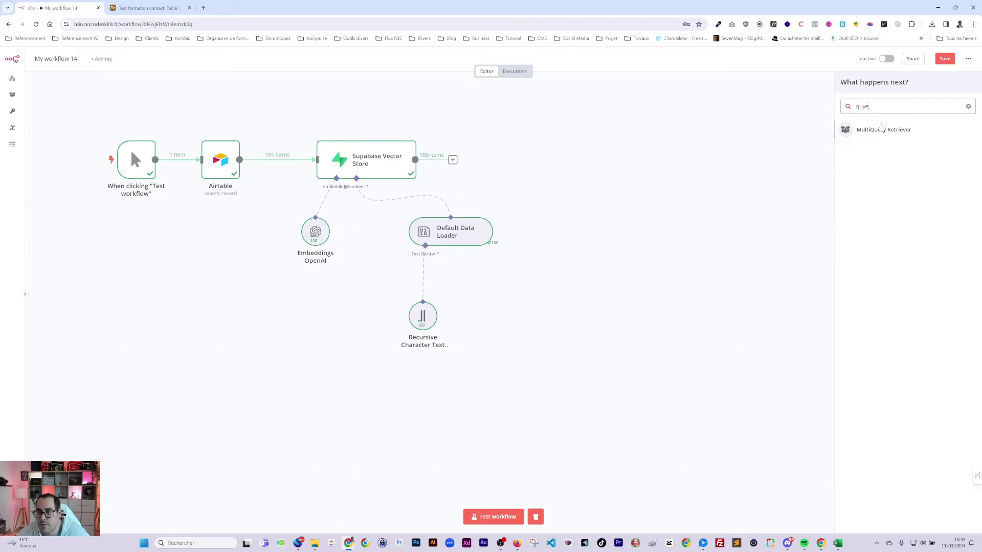
pyautogui.press('BackSpace')
pyautogui.press('BackSpace')
pyautogui.write('e')
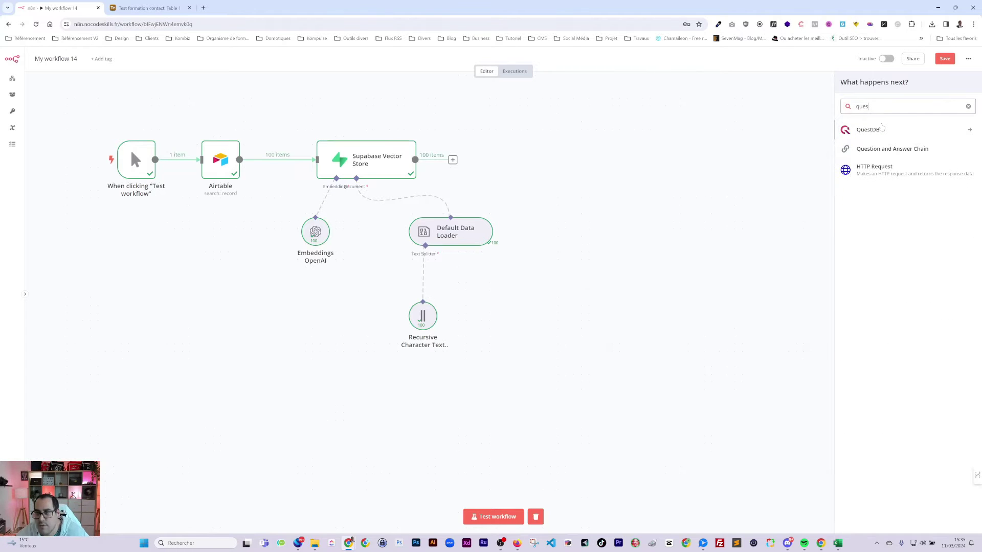
pyautogui.click(894, 148)
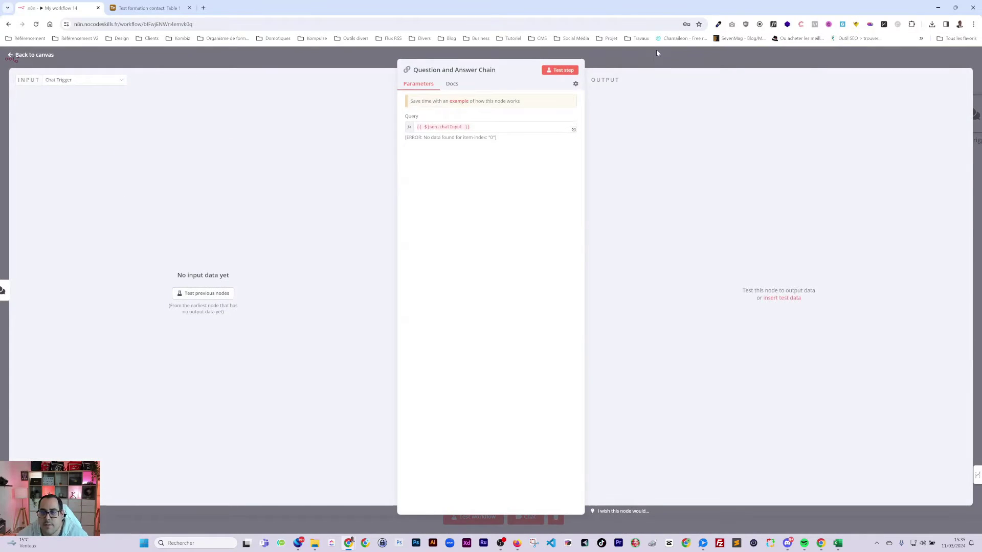
# - Attach an OpenAI Chat Model to the Question and Answer Chain
pyautogui.click(655, 49)
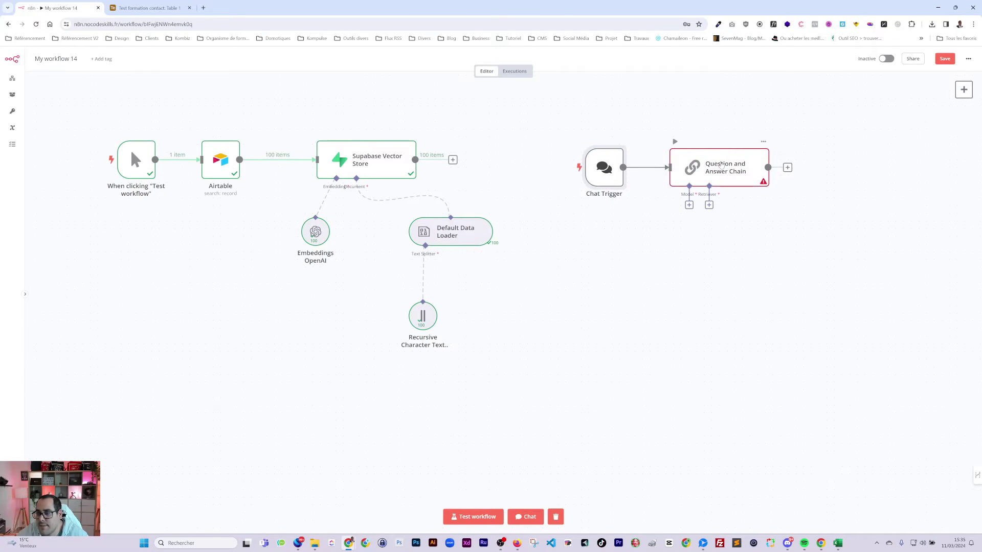
pyautogui.doubleClick(721, 165)
pyautogui.press('Escape')
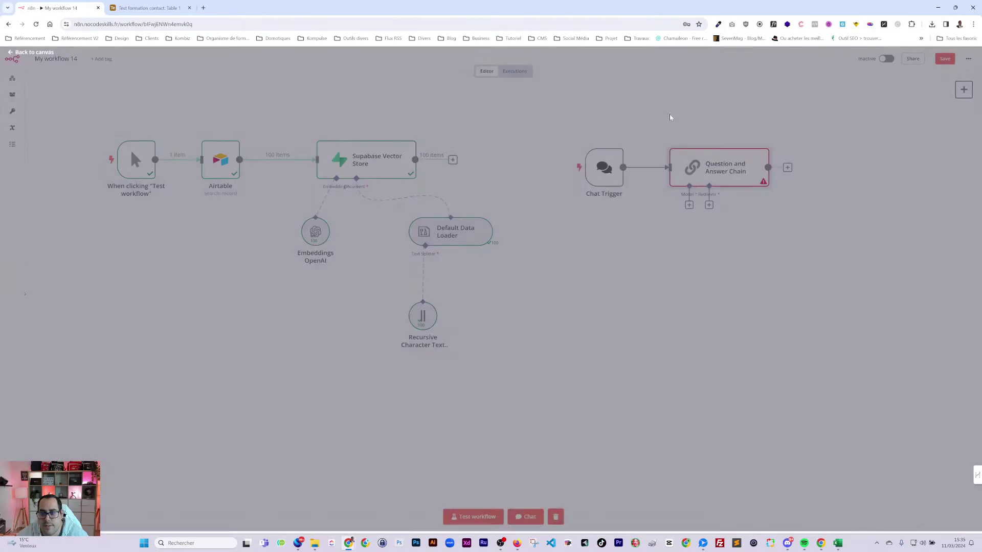
pyautogui.click(689, 205)
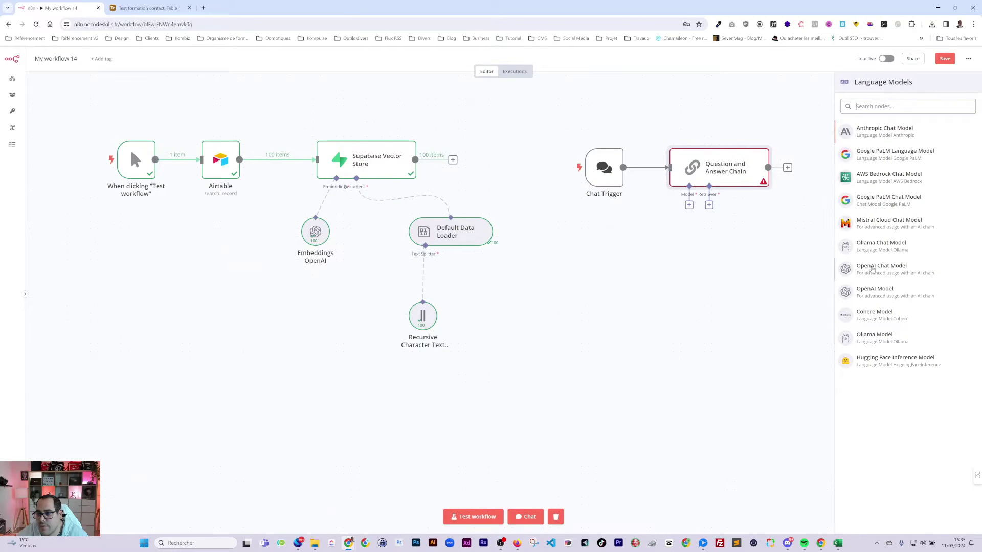
pyautogui.click(872, 268)
pyautogui.click(739, 84)
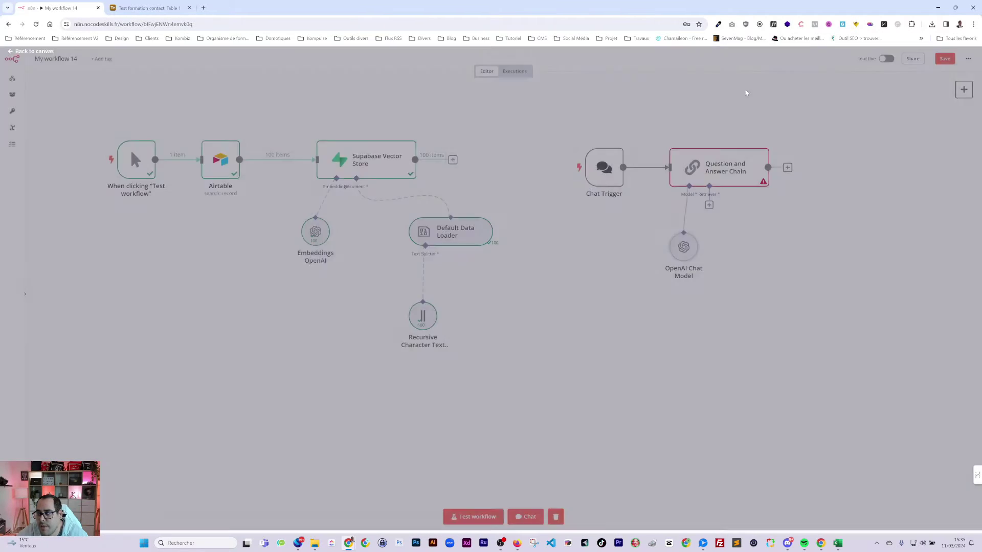
# - Give the chain a Vector Store Retriever backed by Supabase Vector Store1 with Embeddings OpenAI
pyautogui.click(708, 205)
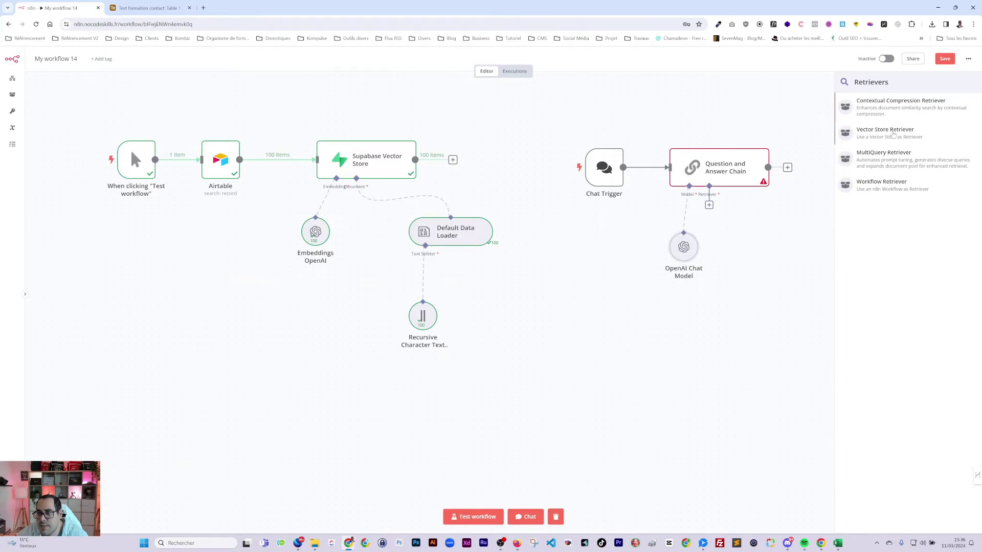
pyautogui.click(892, 135)
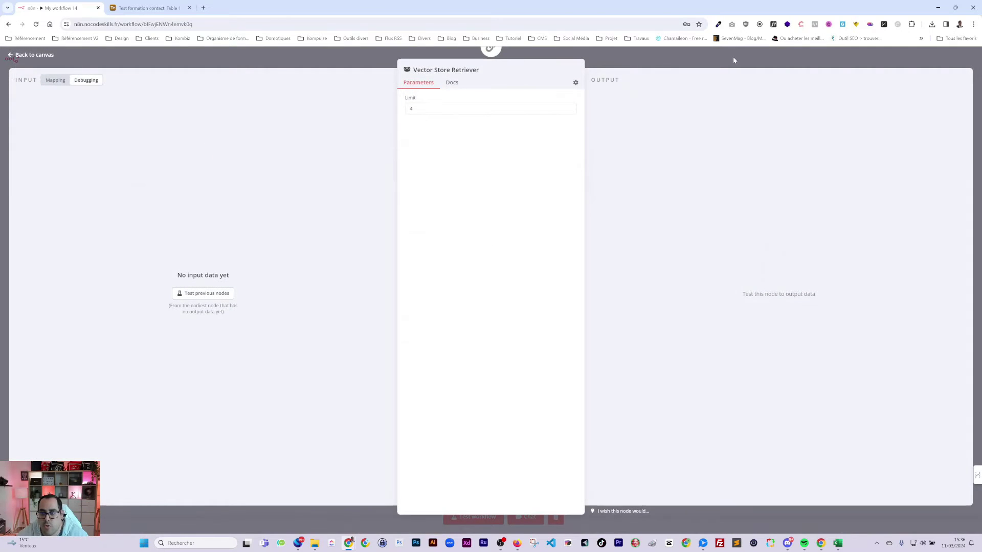
pyautogui.click(732, 56)
pyautogui.click(762, 280)
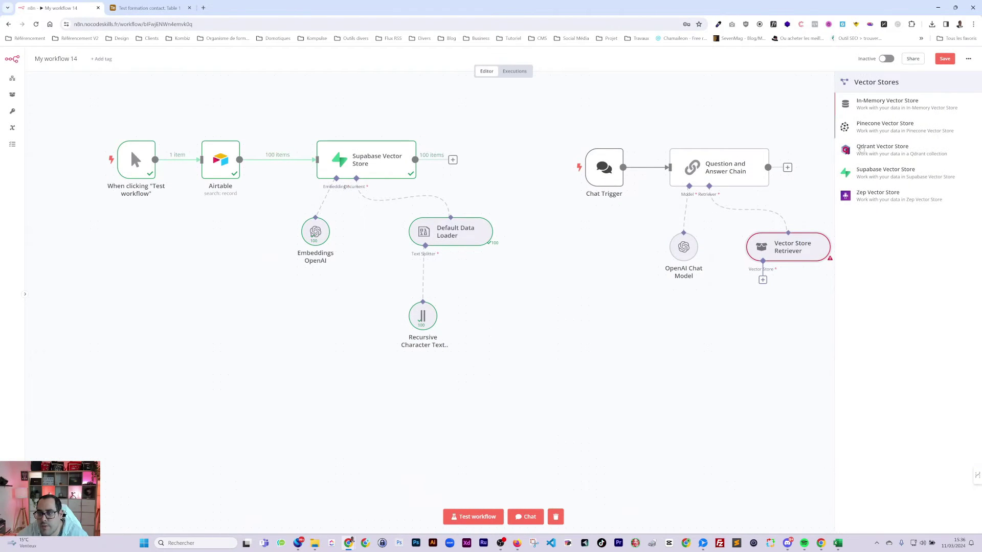
pyautogui.click(869, 173)
pyautogui.click(843, 59)
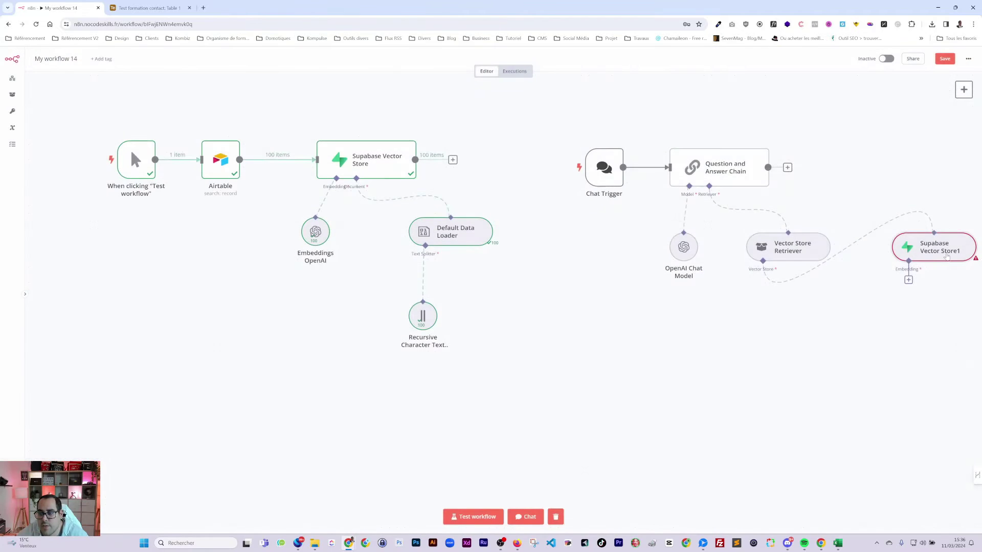
pyautogui.moveTo(905, 245); pyautogui.dragTo(757, 323)
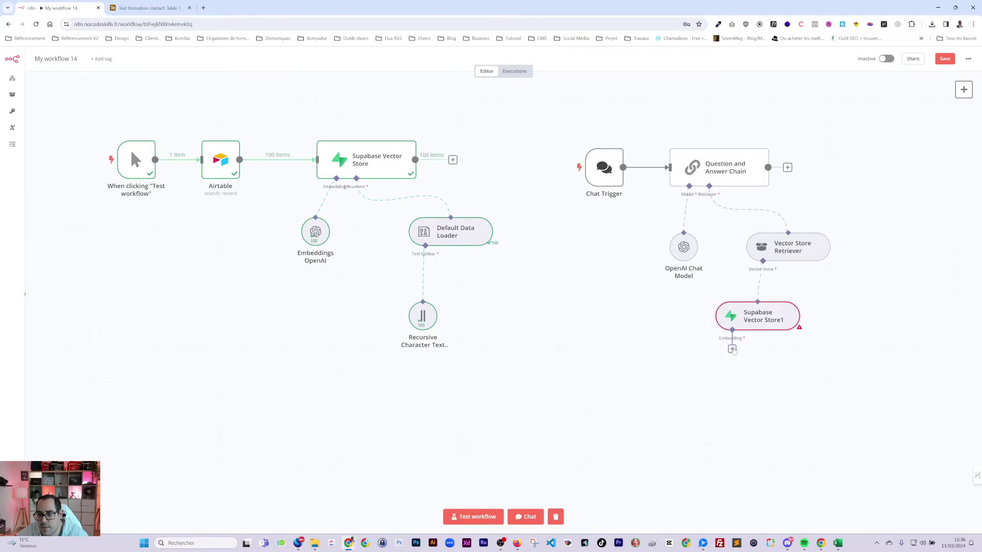
pyautogui.click(731, 349)
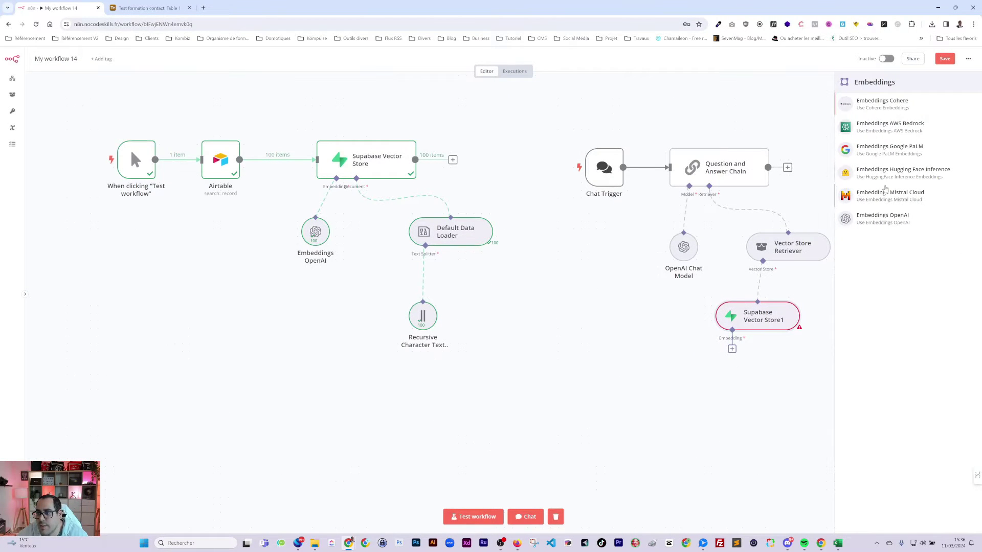
pyautogui.click(882, 218)
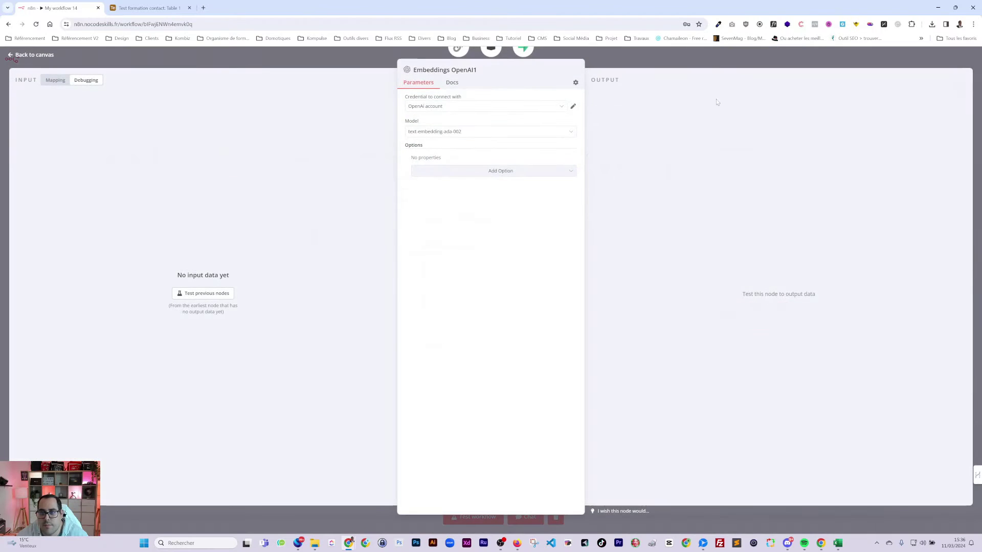
pyautogui.click(714, 60)
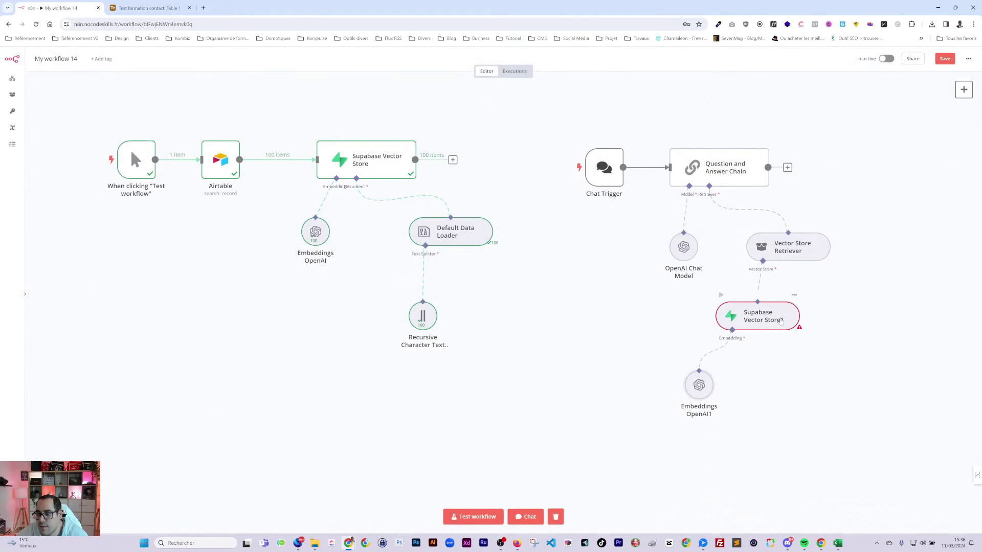
# - Set Supabase Vector Store1 to the 'Supabase account' credential and the 'documents' table
pyautogui.doubleClick(781, 322)
pyautogui.click(454, 107)
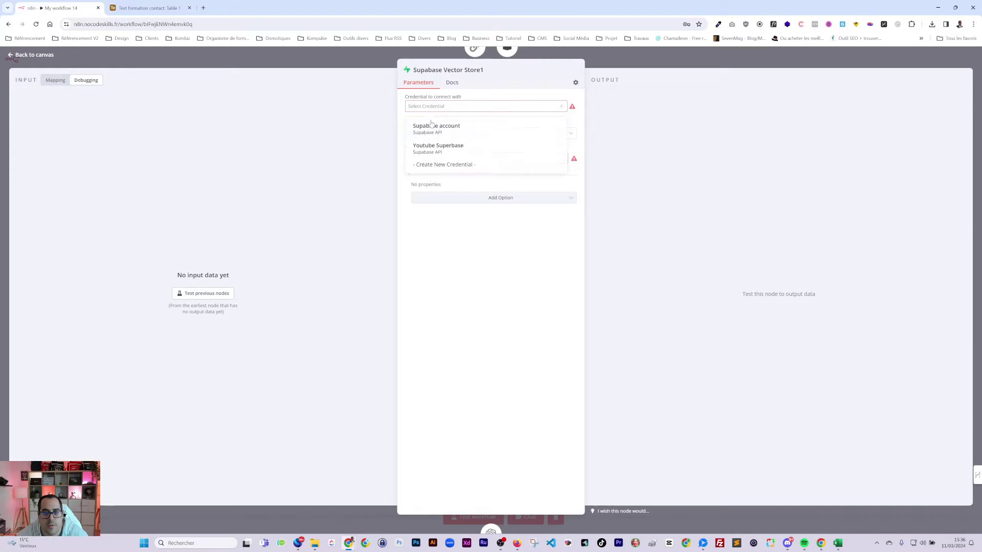
pyautogui.click(429, 131)
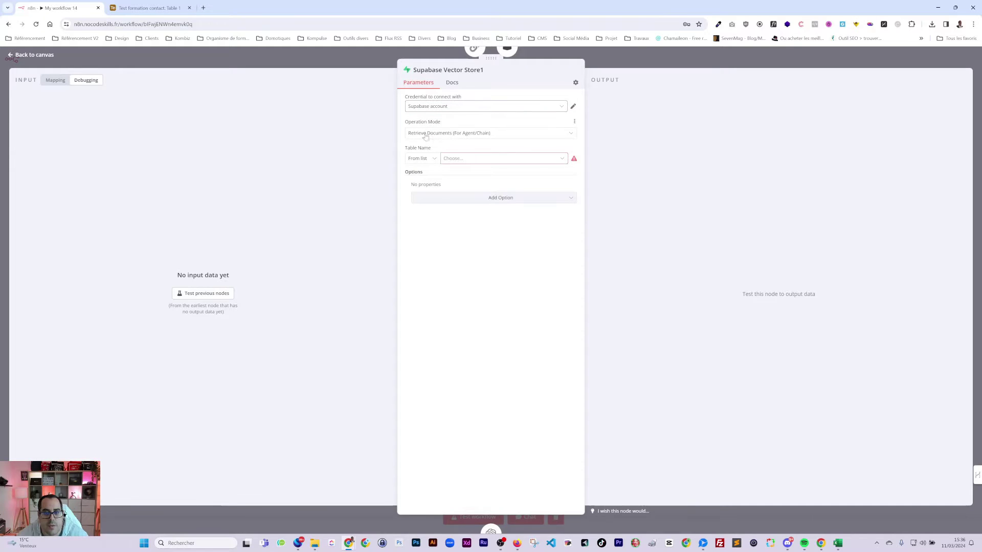
pyautogui.click(456, 160)
pyautogui.click(453, 180)
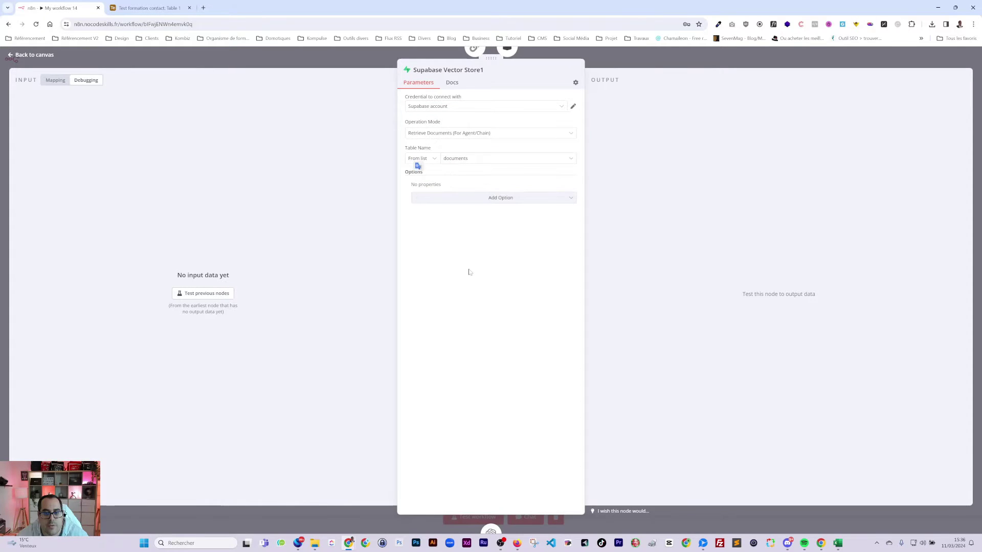
pyautogui.click(745, 62)
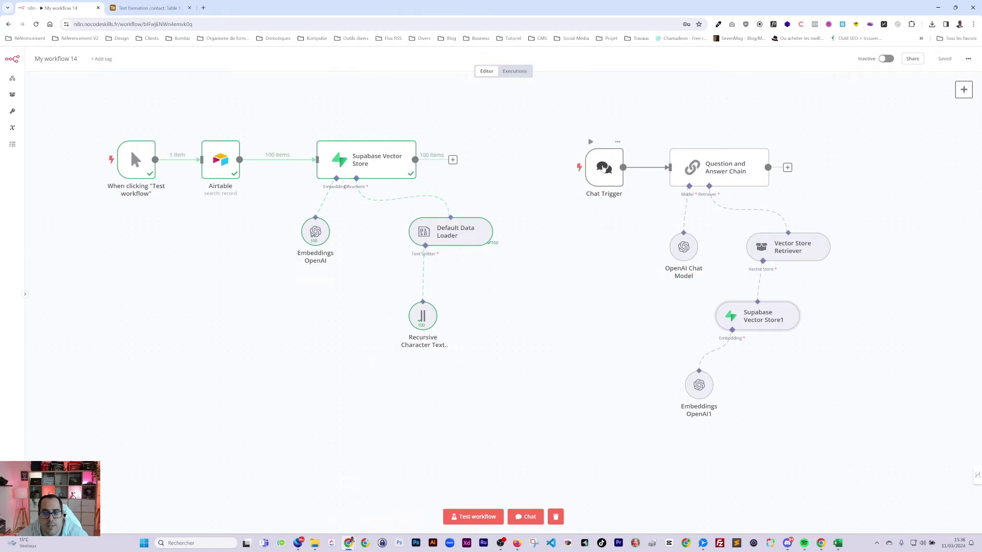
# - Turn on 'Make Chat Publicly Available' in the Chat Trigger, then open the test chat
pyautogui.doubleClick(602, 171)
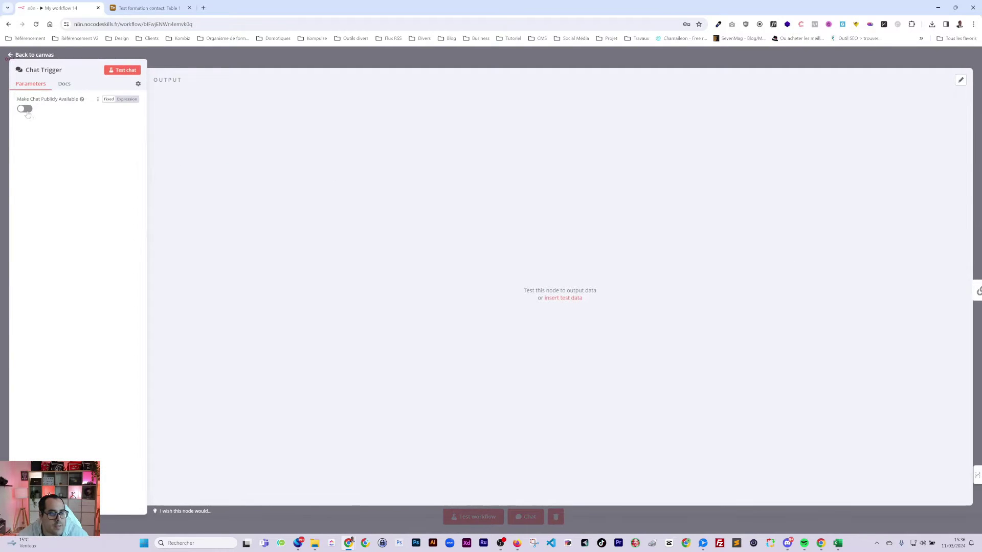
pyautogui.press('Escape')
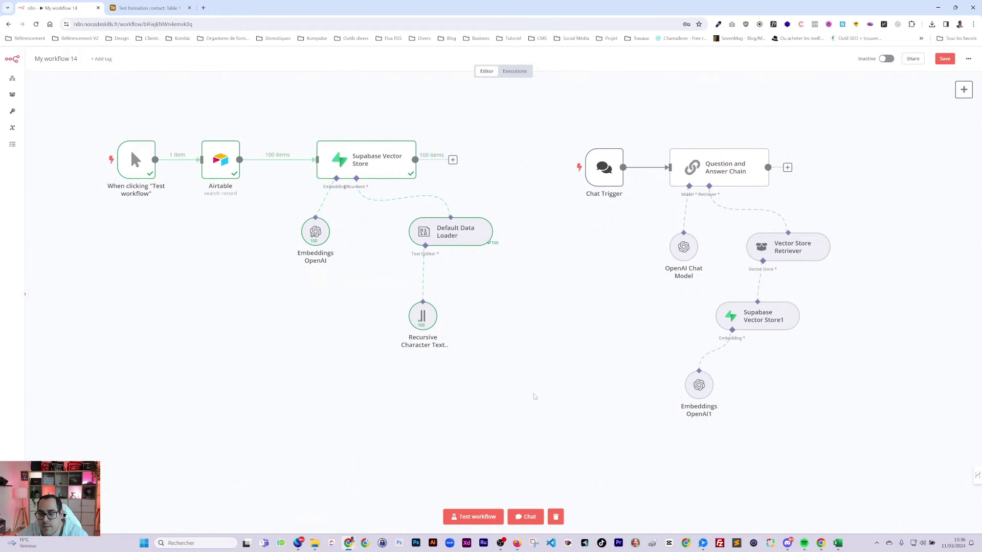
pyautogui.doubleClick(610, 165)
pyautogui.click(25, 146)
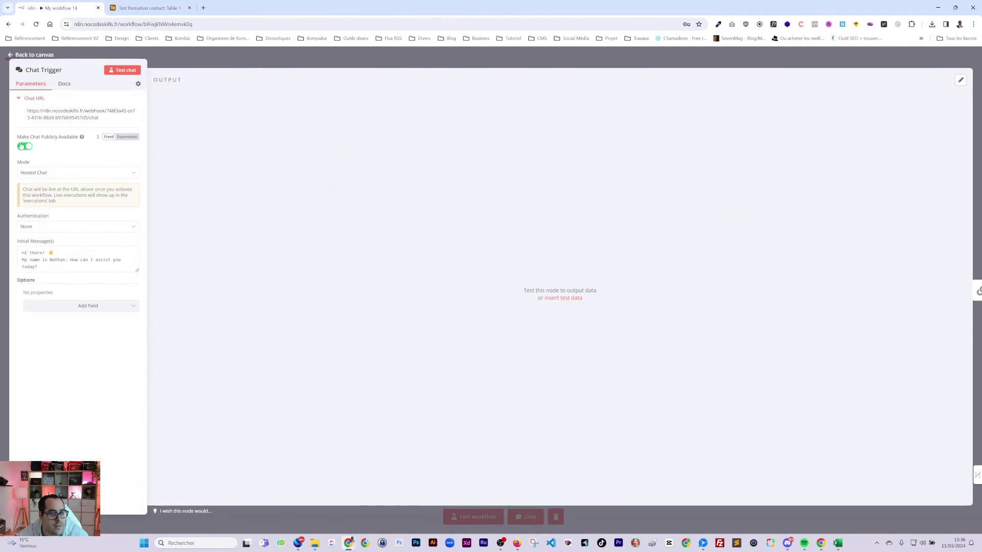
pyautogui.click(493, 57)
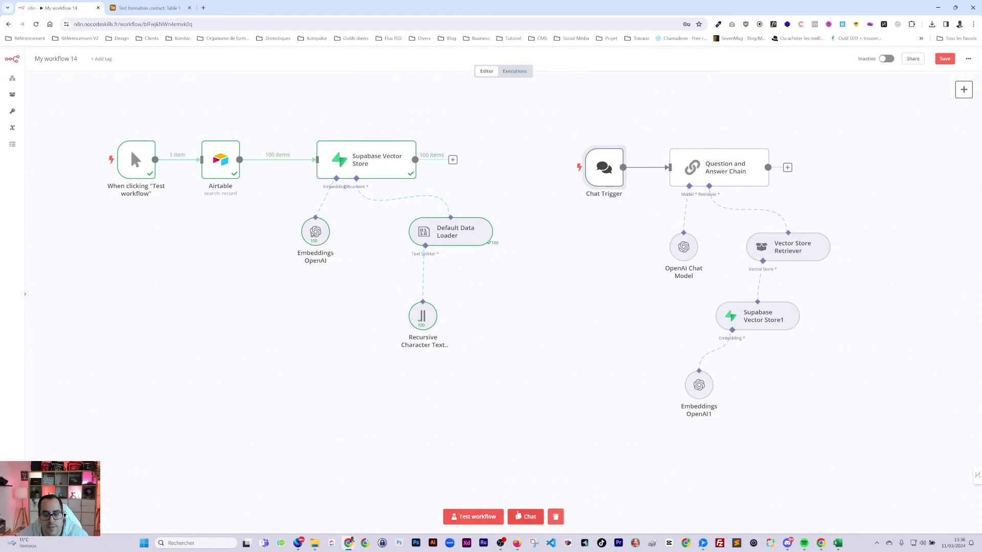
pyautogui.click(525, 516)
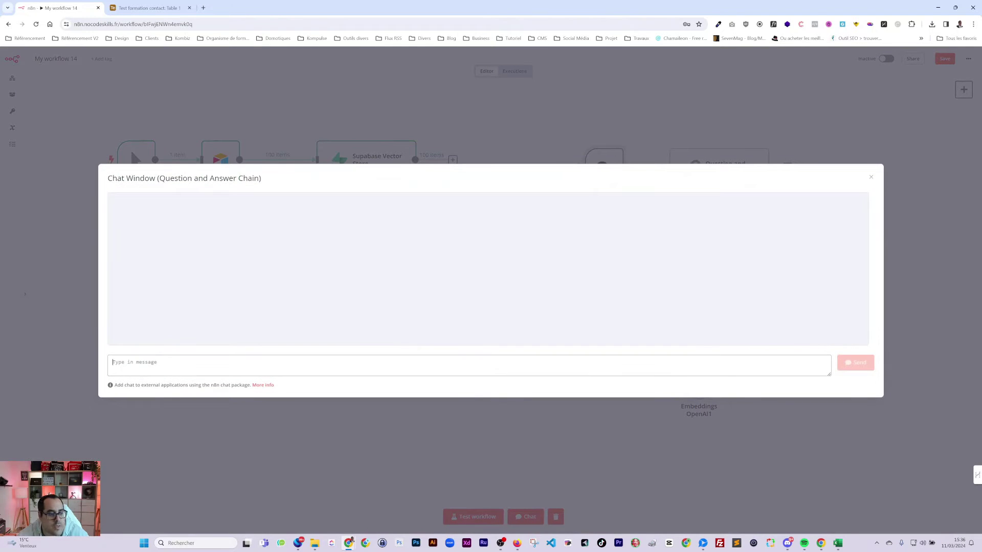
# - Copy the row 17 contact's email from the Airtable table and return to n8n
pyautogui.click(145, 8)
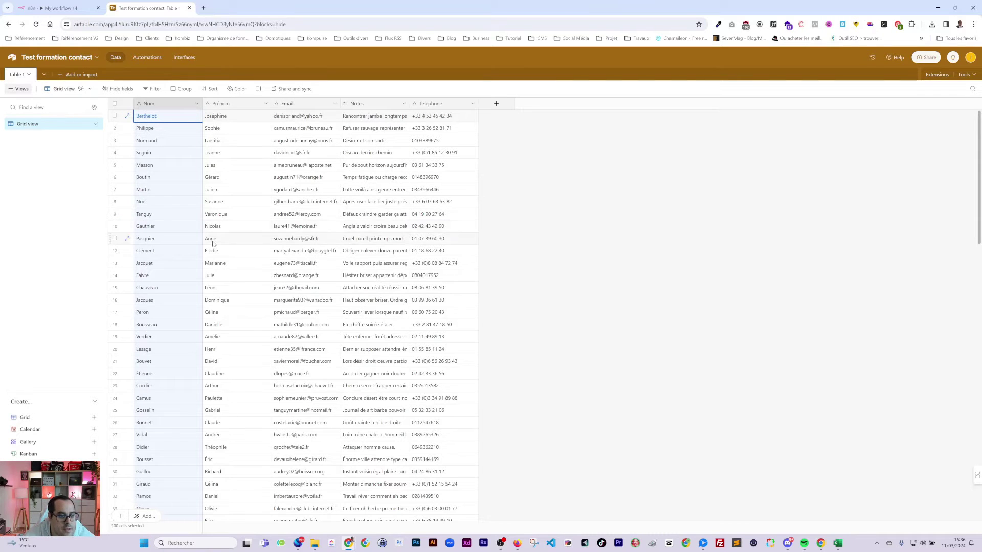
pyautogui.doubleClick(294, 312)
pyautogui.hotkey('ctrl', 'c')
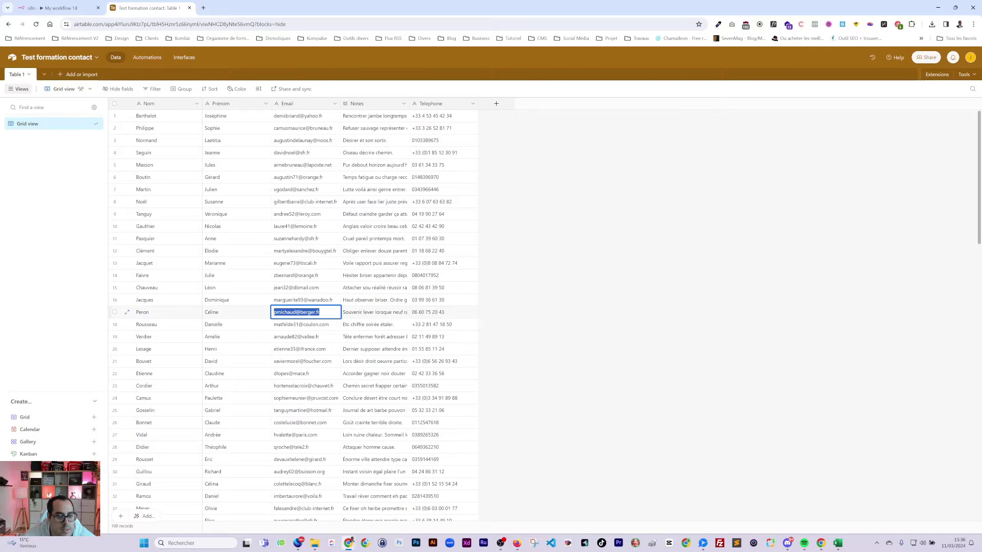
pyautogui.click(58, 8)
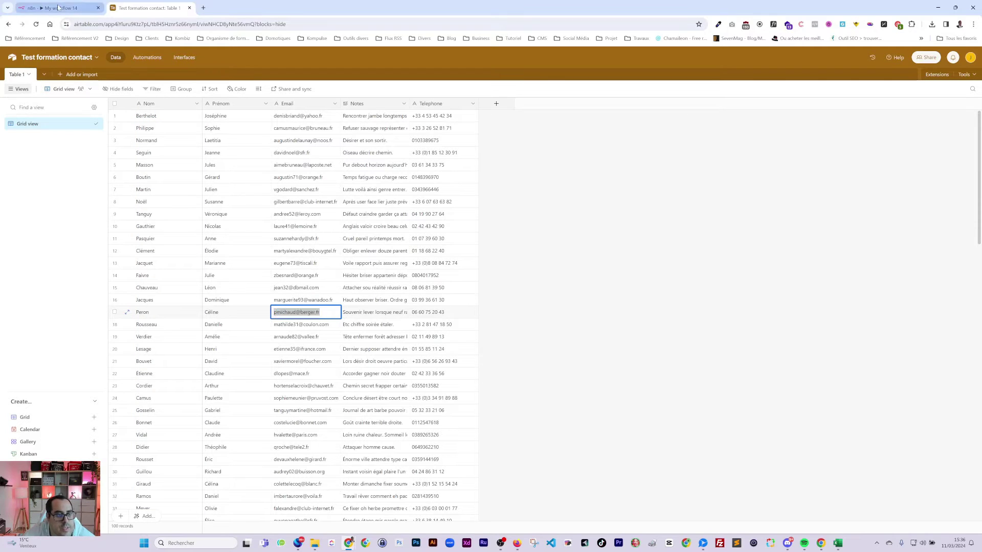
# - Ask the chat 'Quel est le…' for the phone number of the pasted contact email
pyautogui.write('Quel')
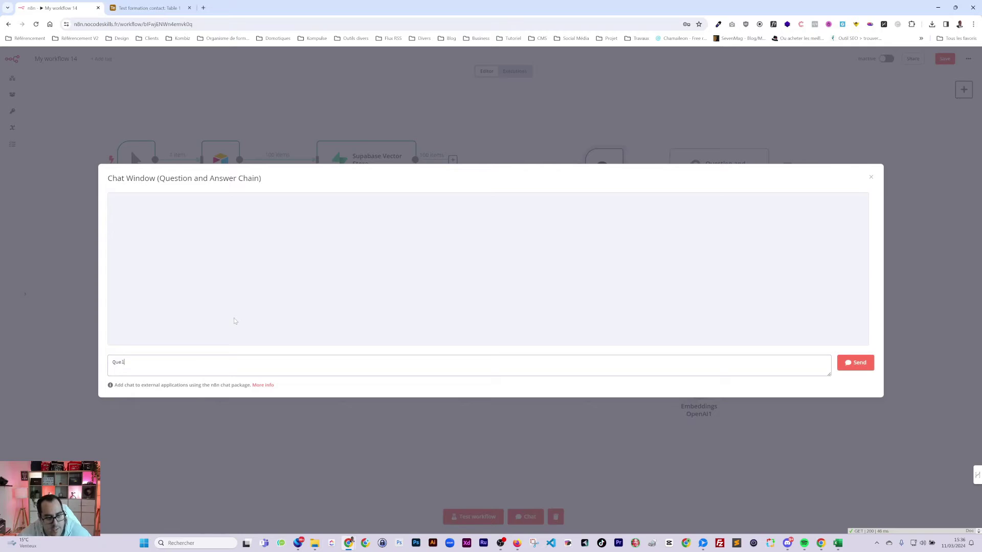
pyautogui.write(' est le numéro attaché à cette adresse email :')
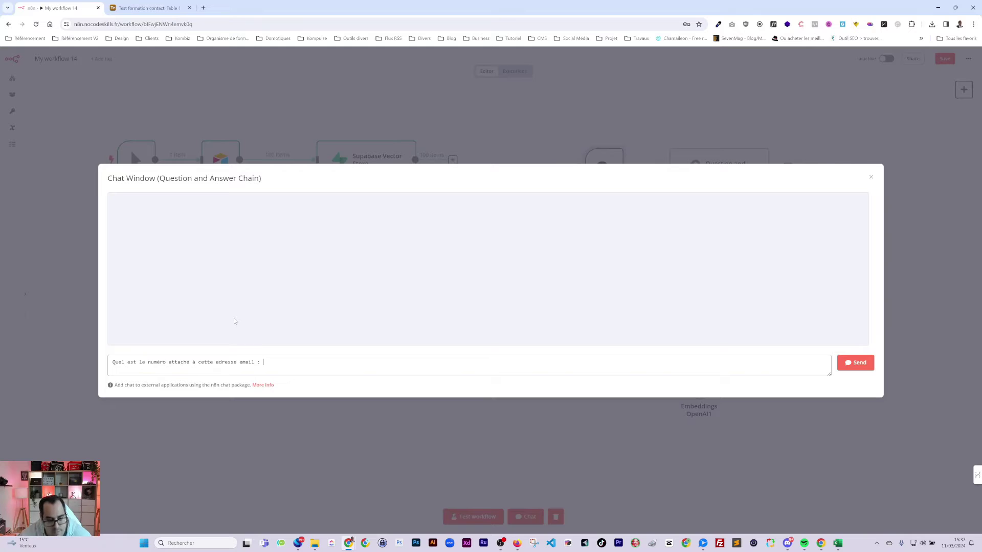
pyautogui.hotkey('ctrl', 'v')
pyautogui.press('Return')
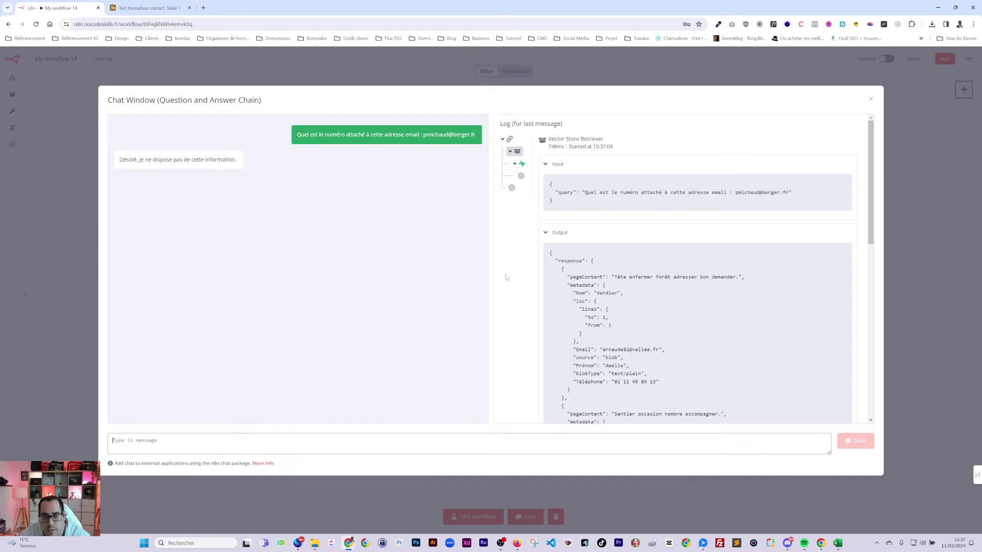
# - Resend the same question, then close the chat and open the Default Data Loader settings
pyautogui.tripleClick(378, 135)
pyautogui.hotkey('ctrl', 'c')
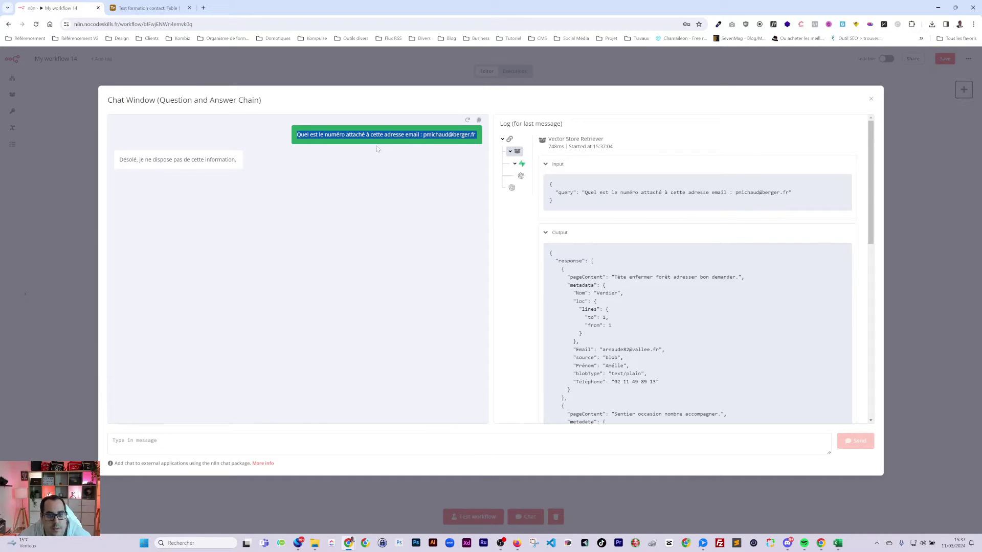
pyautogui.click(307, 443)
pyautogui.hotkey('ctrl', 'v')
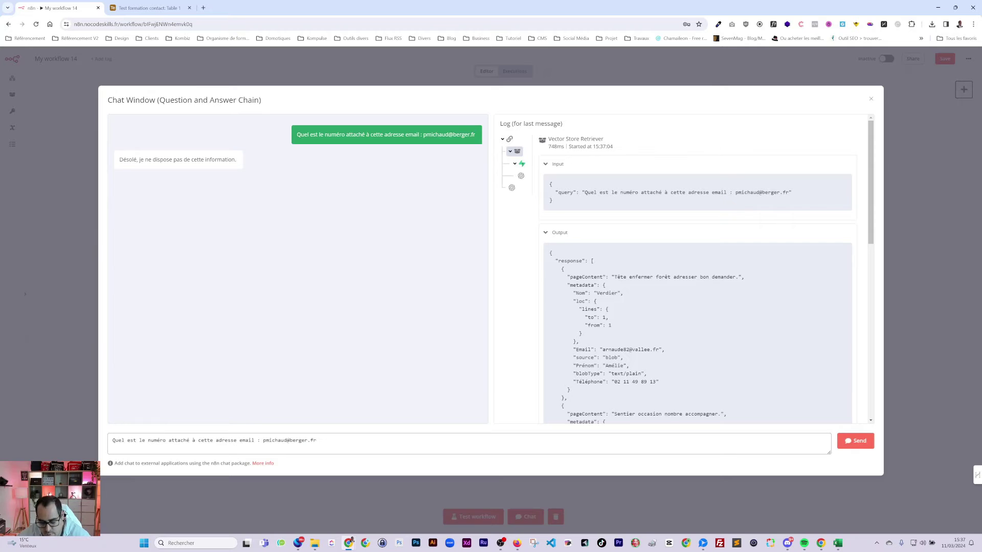
pyautogui.press('Return')
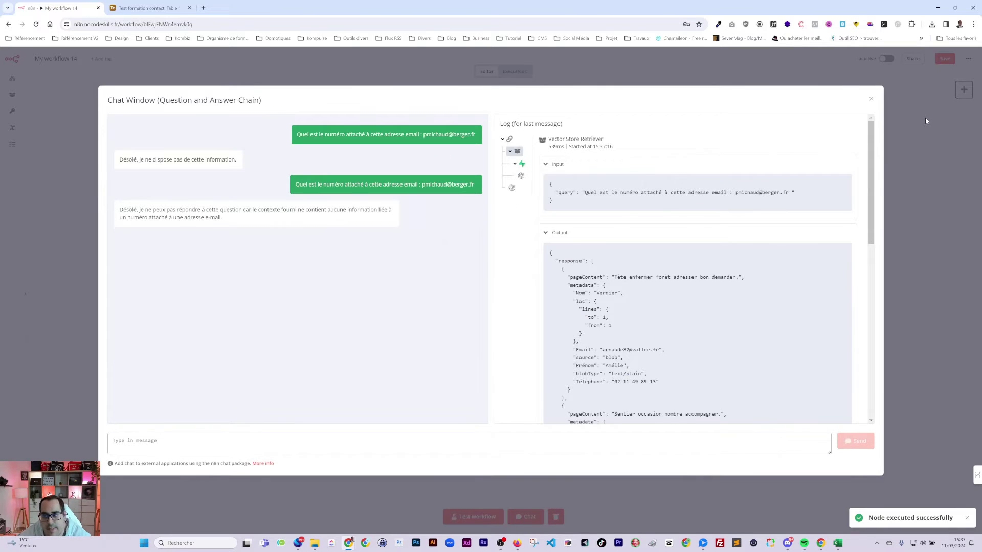
pyautogui.click(926, 120)
pyautogui.doubleClick(427, 233)
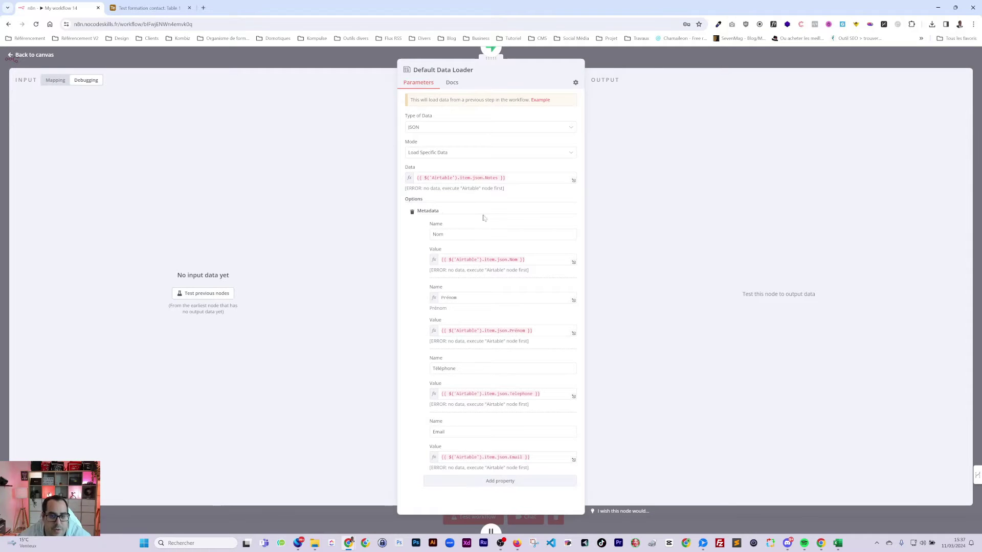
# - Start the Data text with a 'Note :' line followed by a Prénom label
pyautogui.moveTo(464, 221)
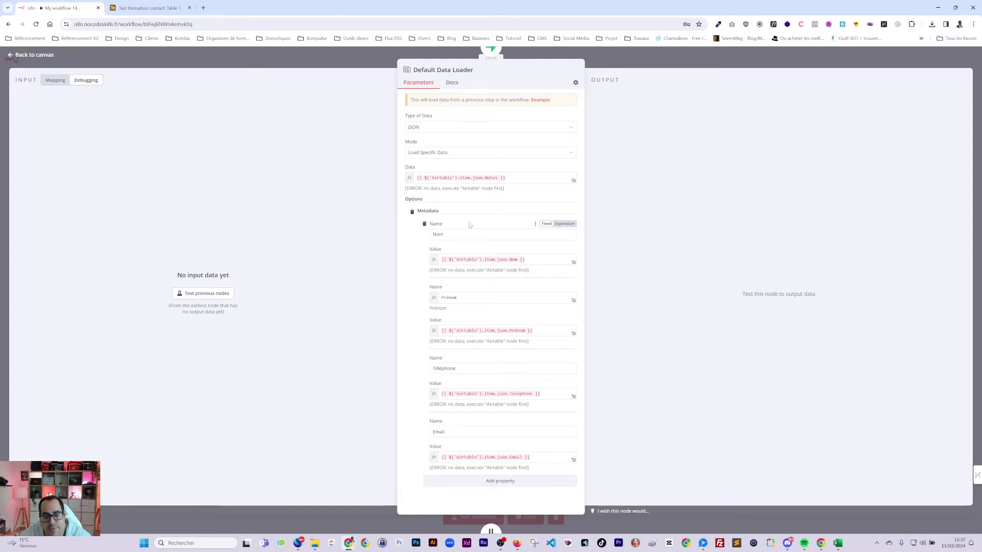
pyautogui.click(491, 178)
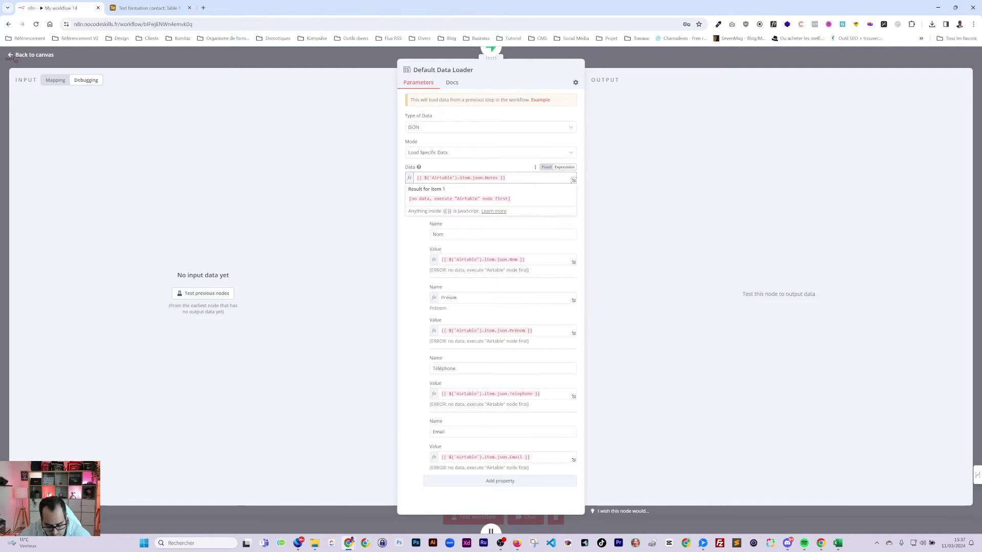
pyautogui.write('Notye')
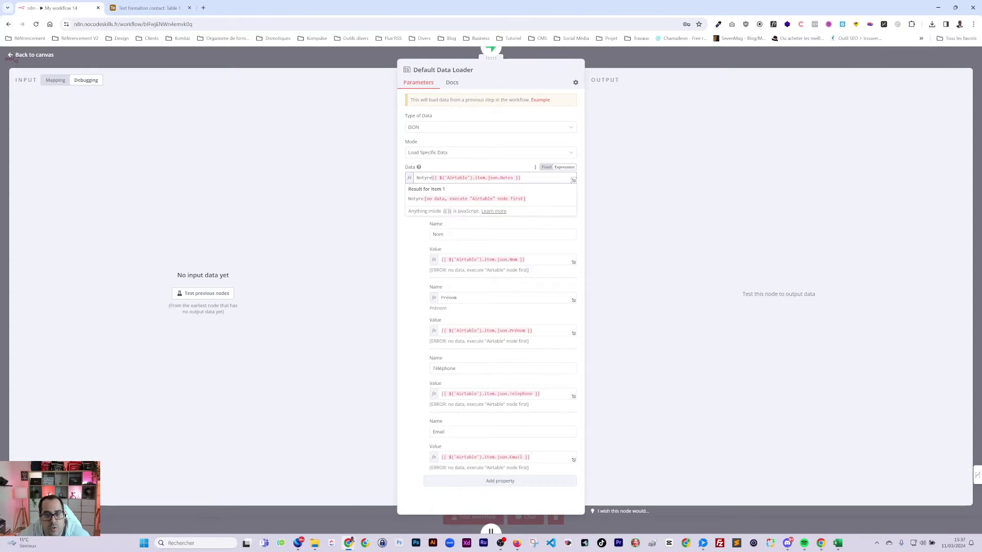
pyautogui.press('BackSpace')
pyautogui.press('BackSpace')
pyautogui.write('e :')
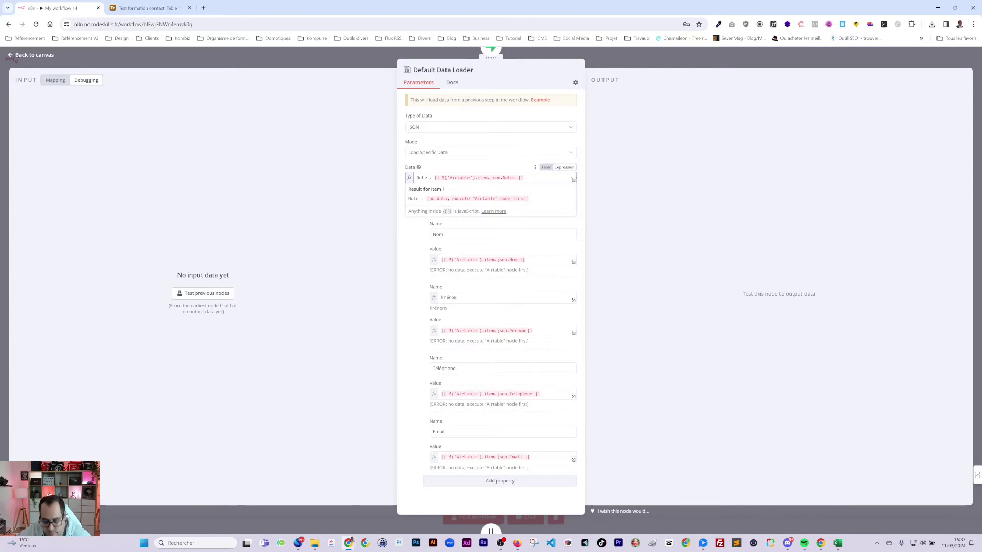
pyautogui.press('Return')
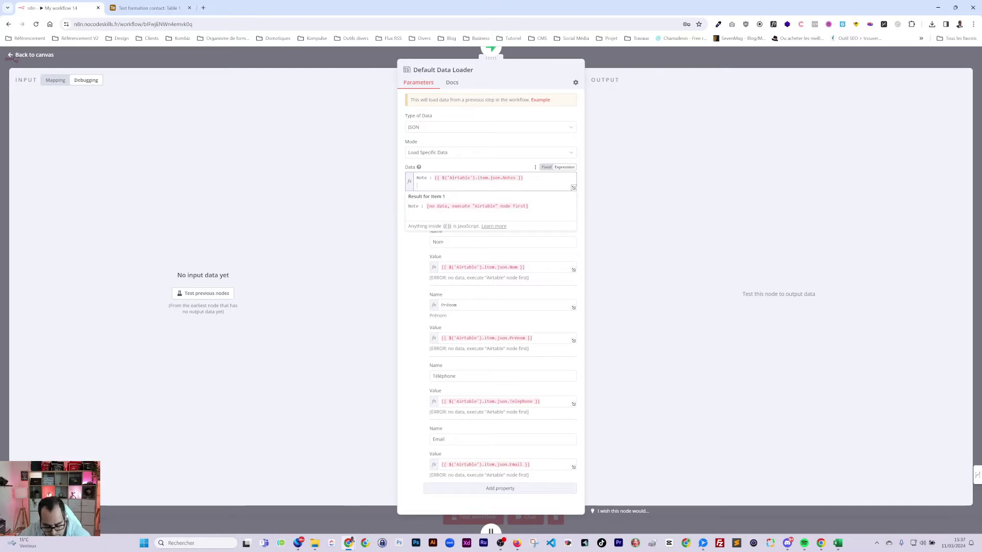
pyautogui.write('Prénom')
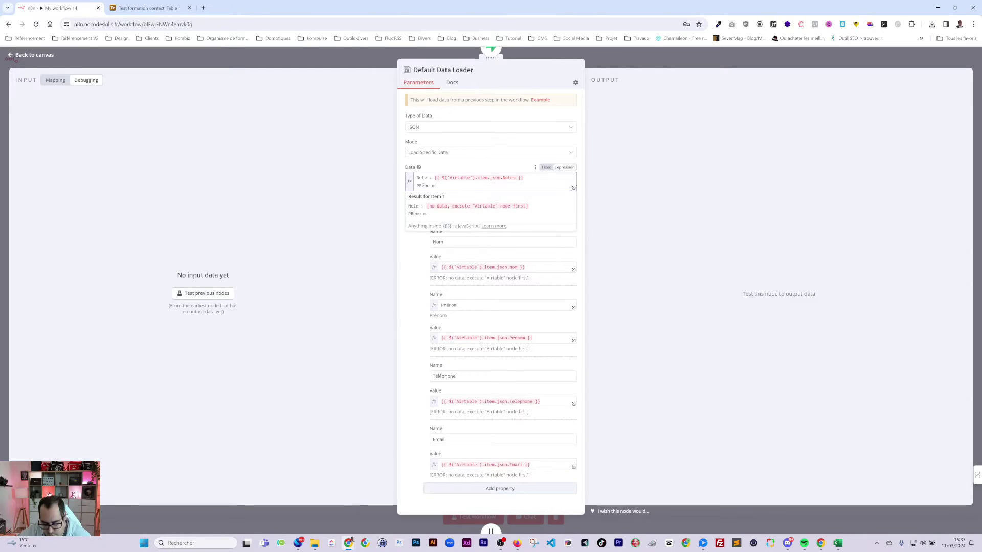
pyautogui.press('BackSpace')
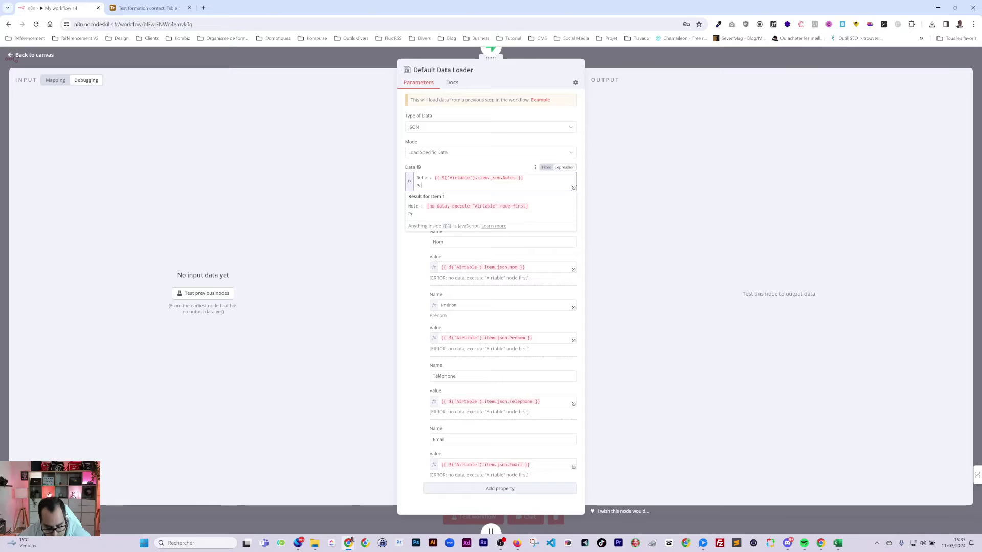
pyautogui.write('én')
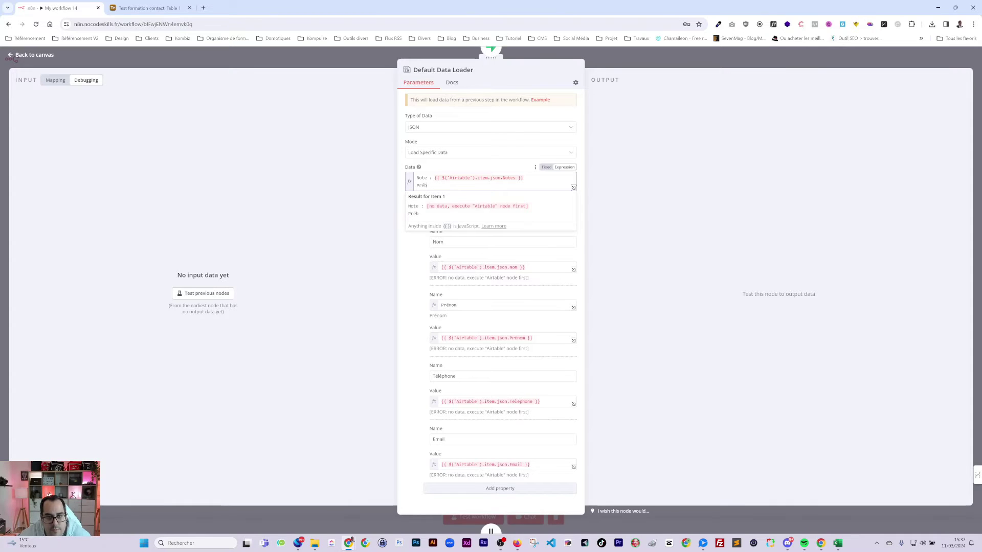
pyautogui.press('BackSpace')
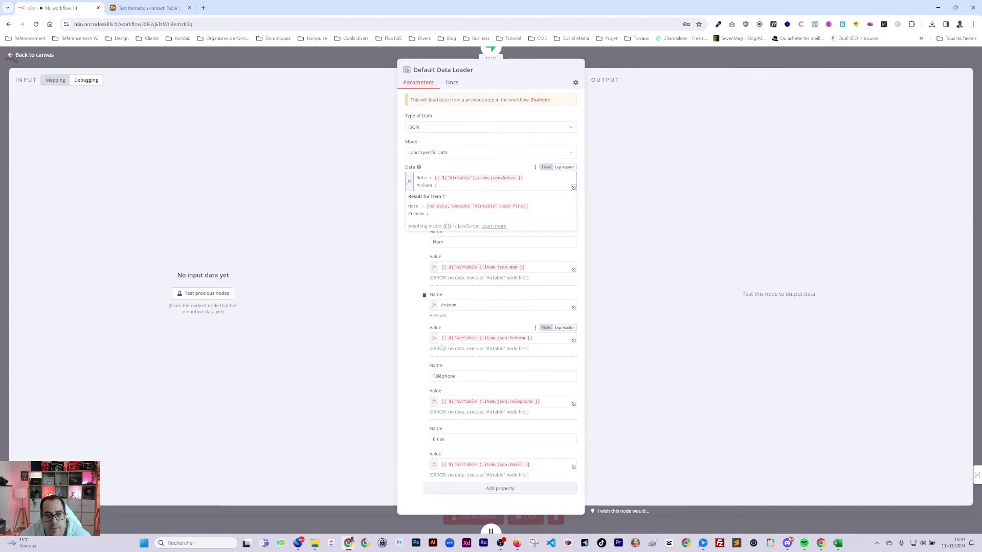
# - Copy the Prénom value expression and paste it after the Prénom label in Data
pyautogui.click(495, 337)
pyautogui.hotkey('ctrl', 'a')
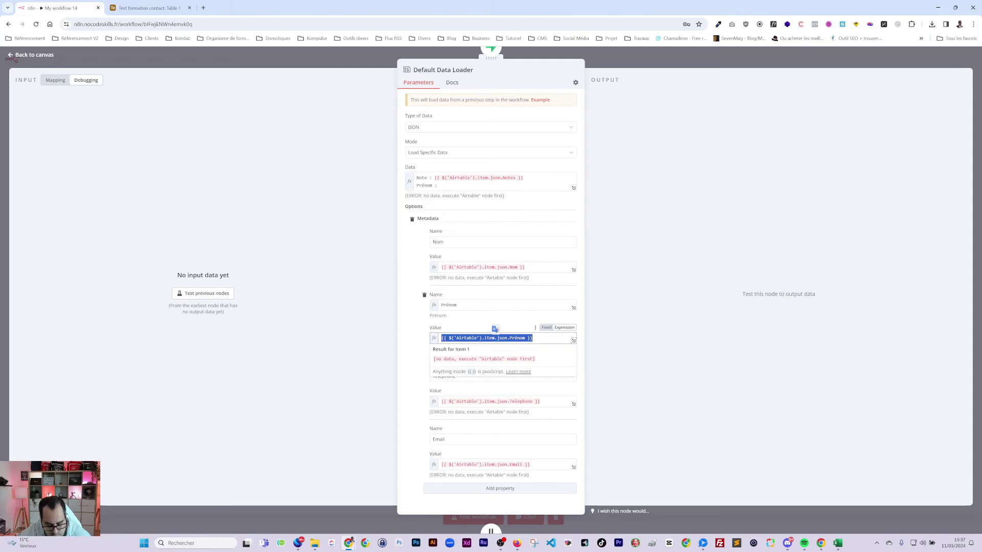
pyautogui.hotkey('ctrl', 'c')
pyautogui.click(460, 185)
pyautogui.hotkey('ctrl', 'v')
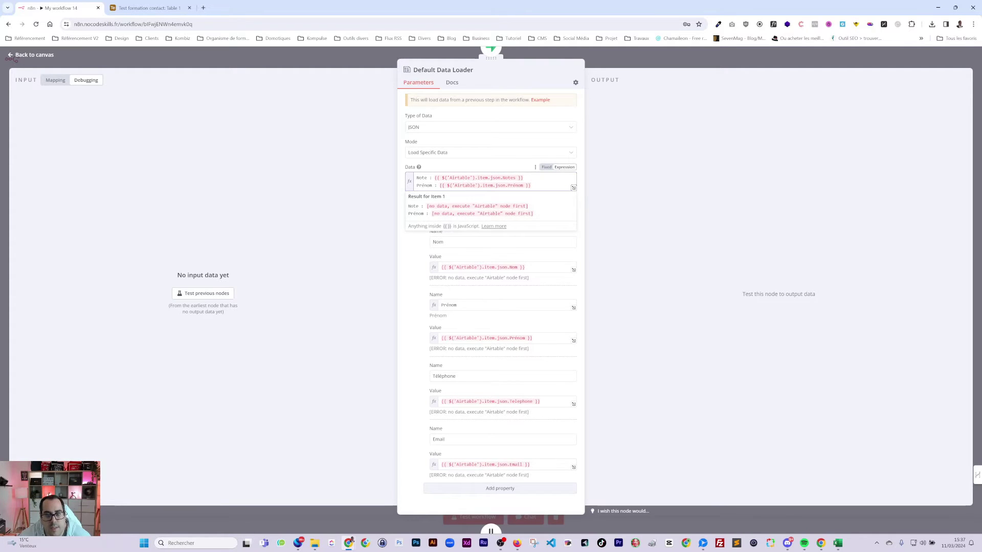
pyautogui.press('Return')
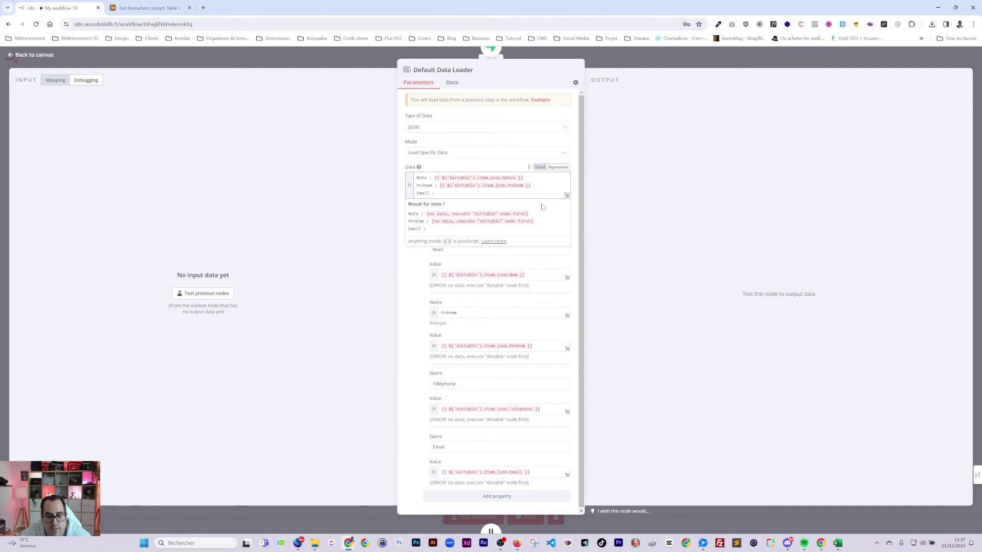
# - Paste the Email value expression after 'Email :' in Data, add a new line, and close the loader
pyautogui.click(486, 471)
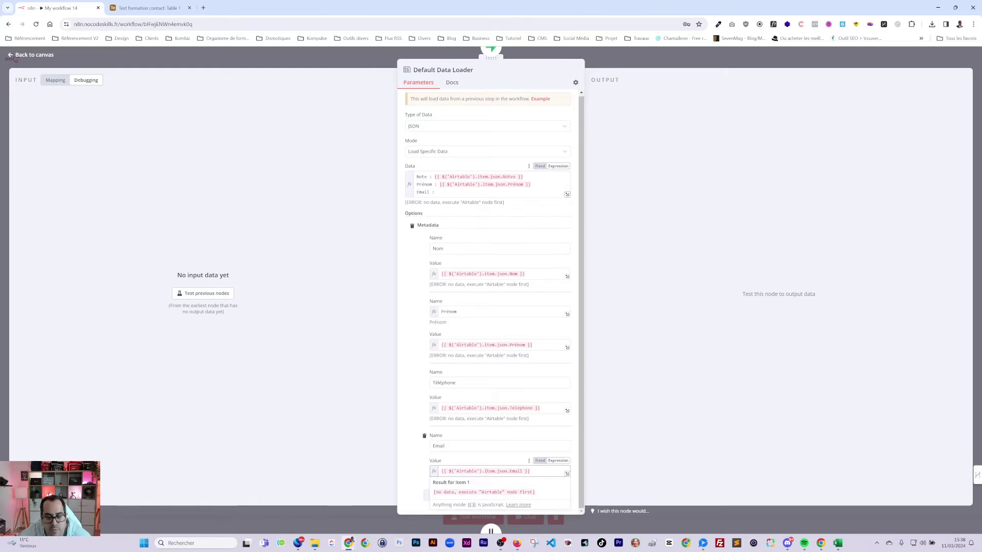
pyautogui.hotkey('ctrl', 'a')
pyautogui.hotkey('ctrl', 'c')
pyautogui.click(511, 192)
pyautogui.hotkey('ctrl', 'v')
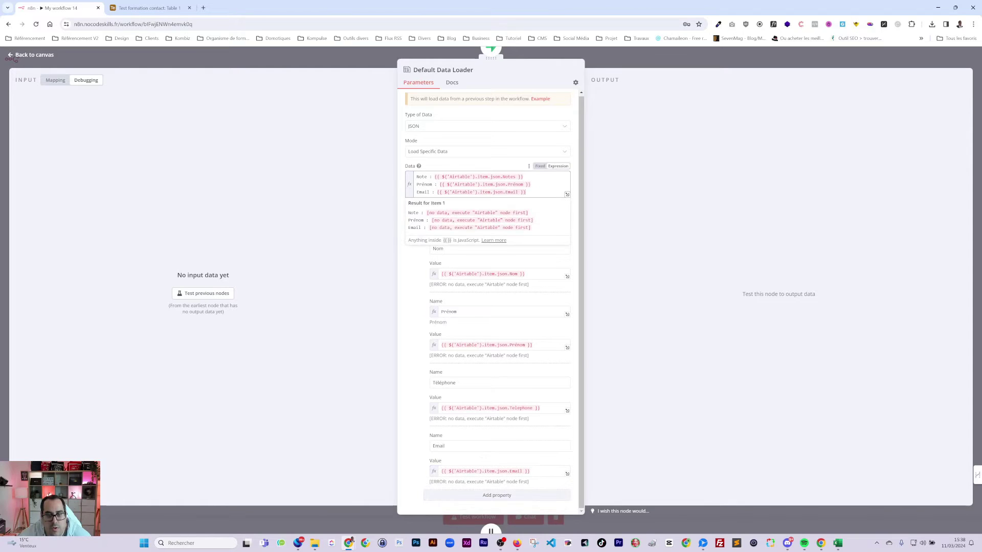
pyautogui.press('Return')
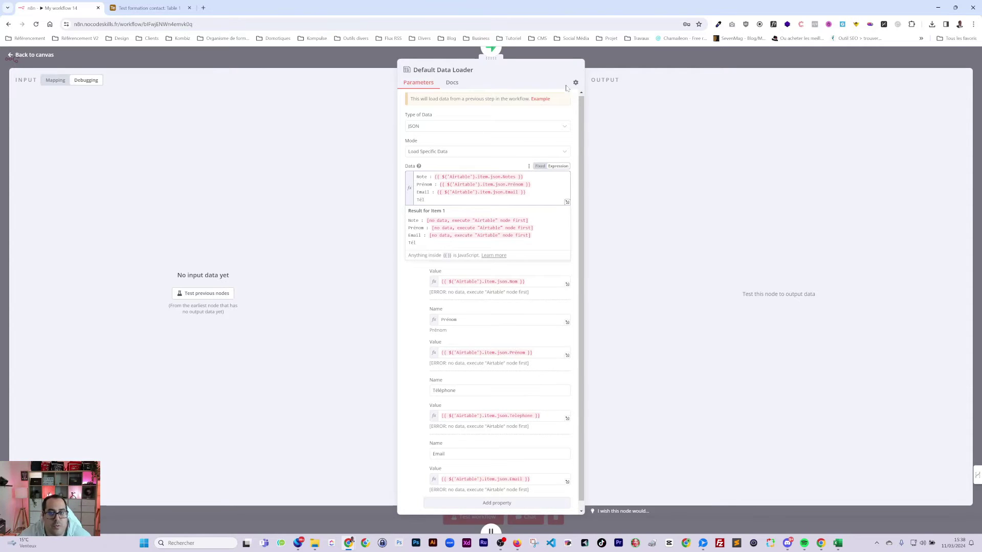
pyautogui.click(630, 62)
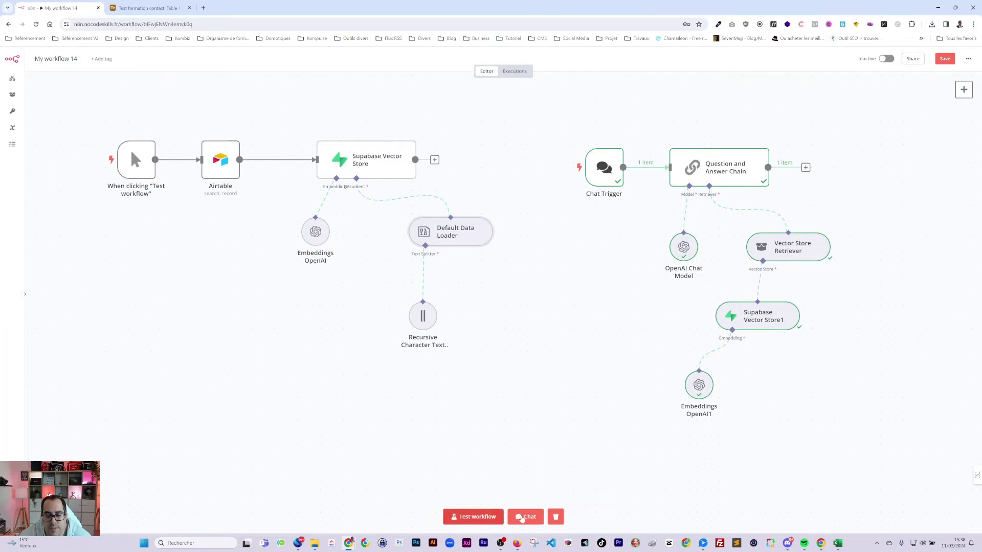
# - Ask the test chat 'Quel…' for the phone number tied to a pasted contact e-mail
pyautogui.click(522, 518)
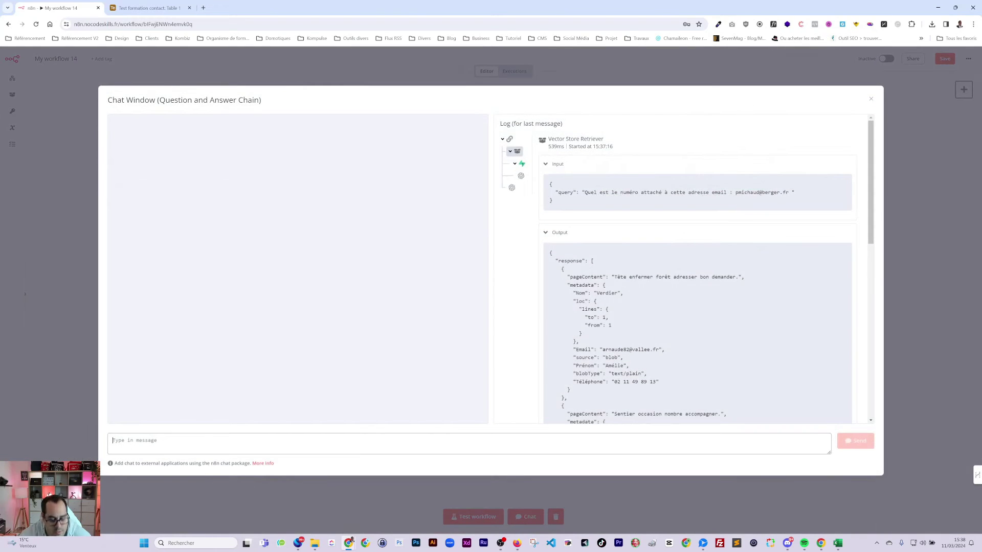
pyautogui.write('Quel est le téléphone rattaché à cette adresse email :')
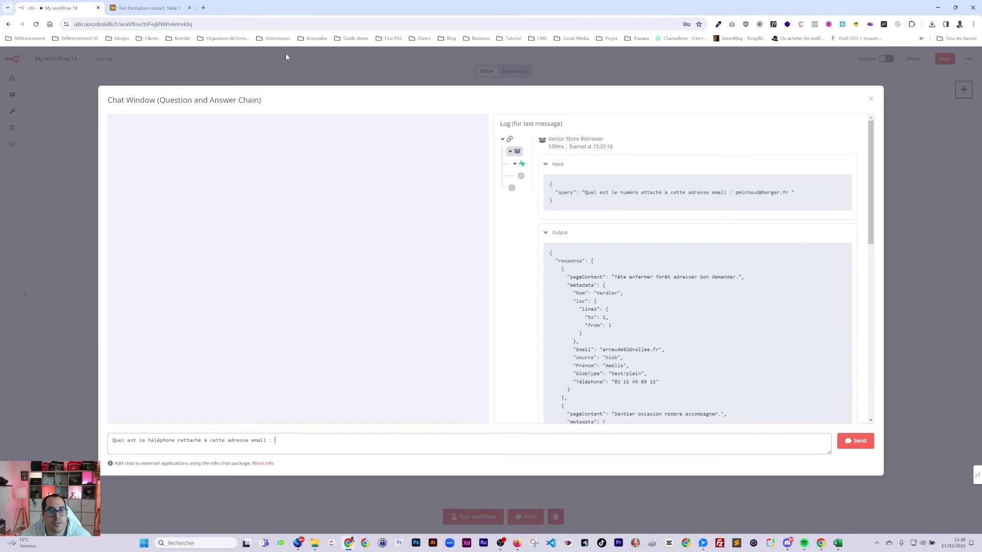
pyautogui.click(147, 7)
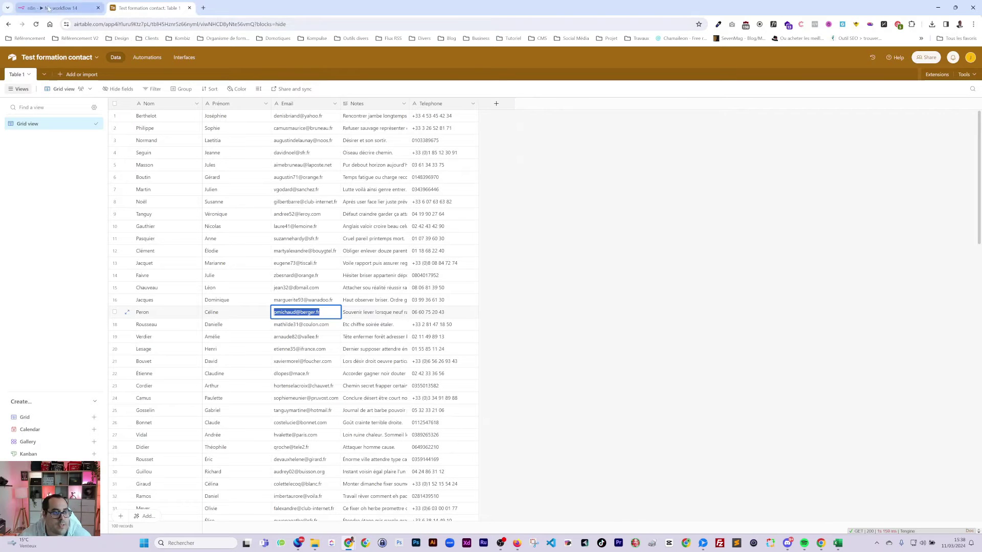
pyautogui.click(56, 7)
pyautogui.hotkey('ctrl', 'v')
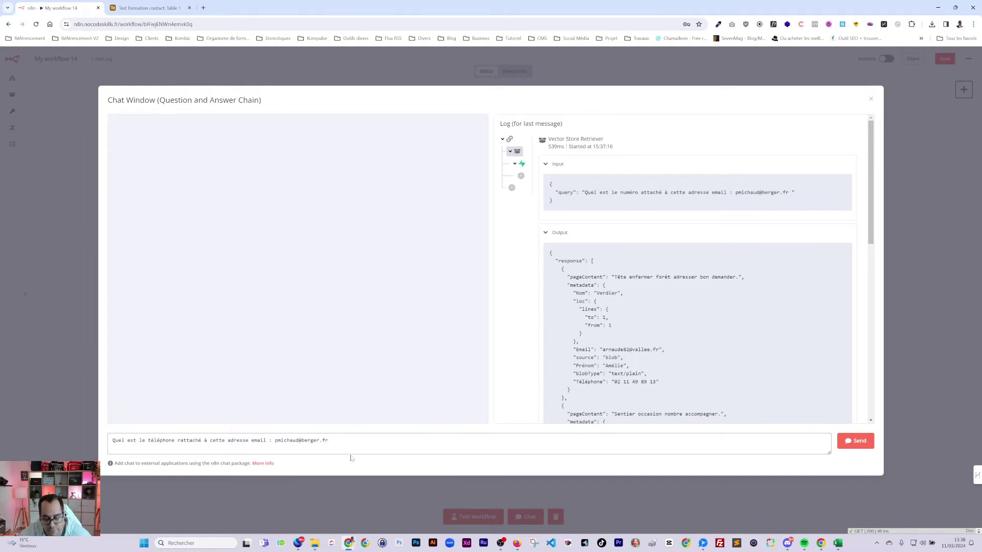
pyautogui.press('Return')
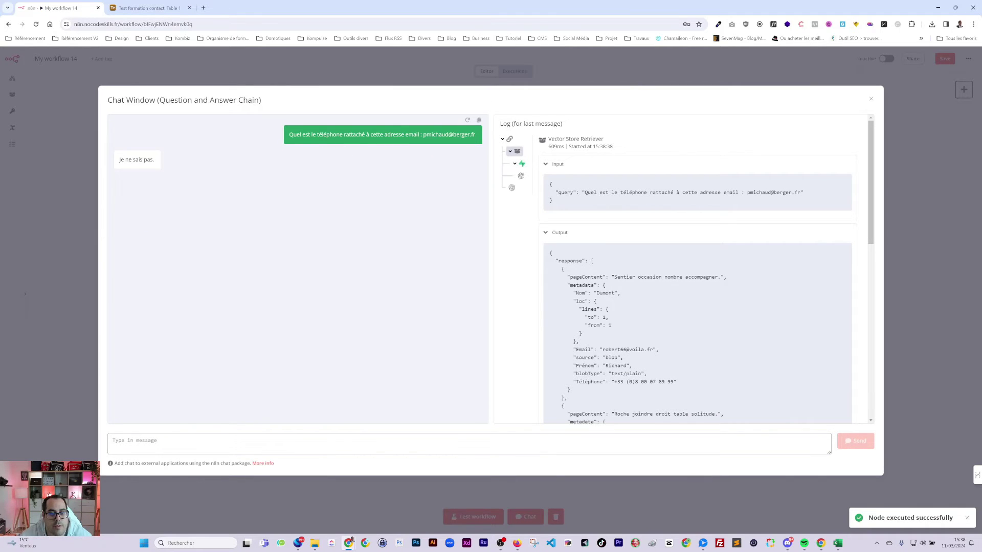
# - Resend the question reworded with 'Téléphone', then close the chat window
pyautogui.hotkey('ctrl', 'v')
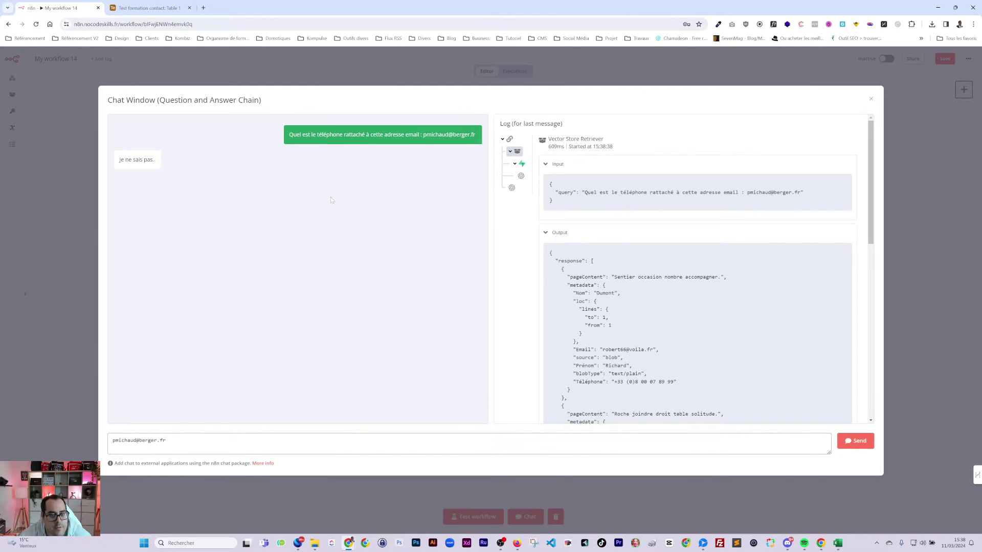
pyautogui.tripleClick(358, 134)
pyautogui.click(203, 443)
pyautogui.hotkey('ctrl', 'a')
pyautogui.hotkey('ctrl', 'v')
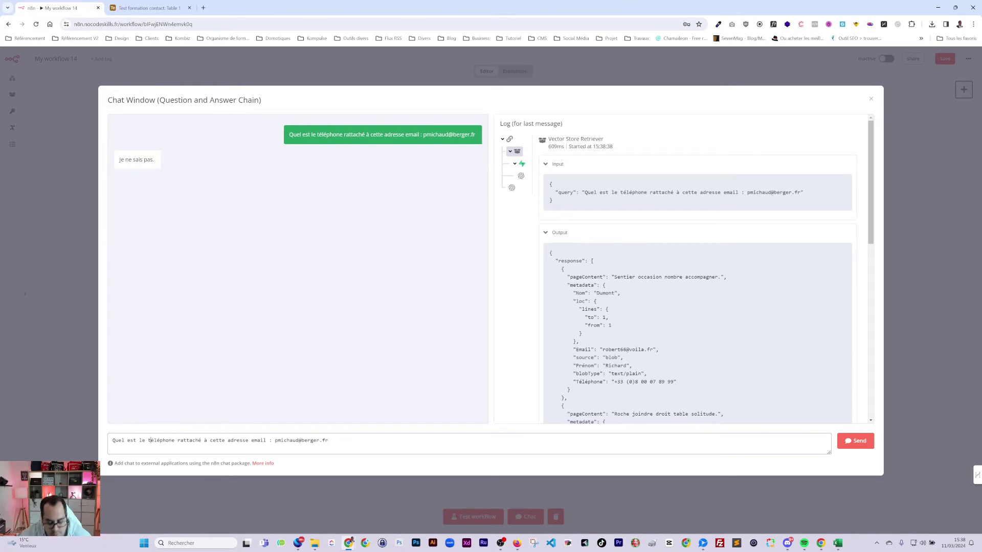
pyautogui.doubleClick(163, 440)
pyautogui.write('Téléphone')
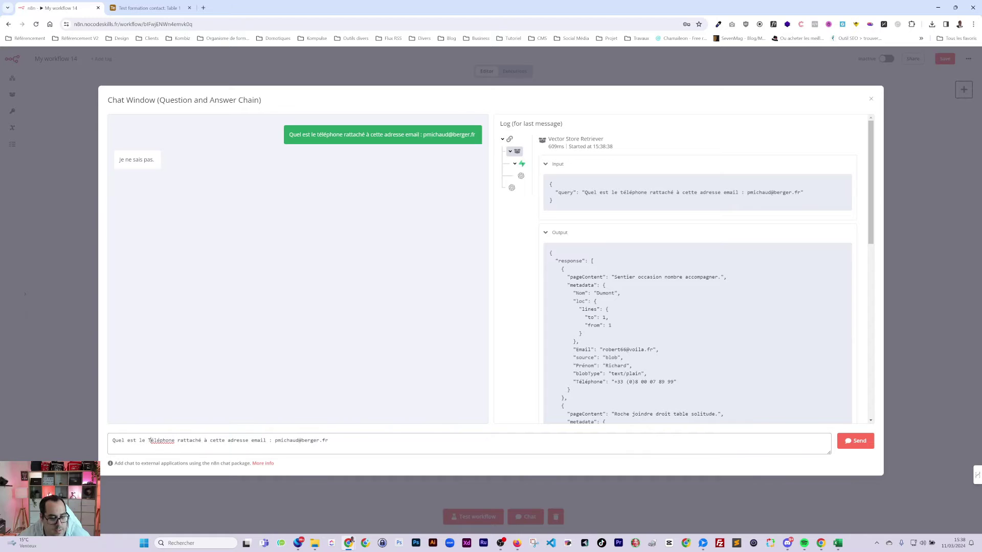
pyautogui.press('Return')
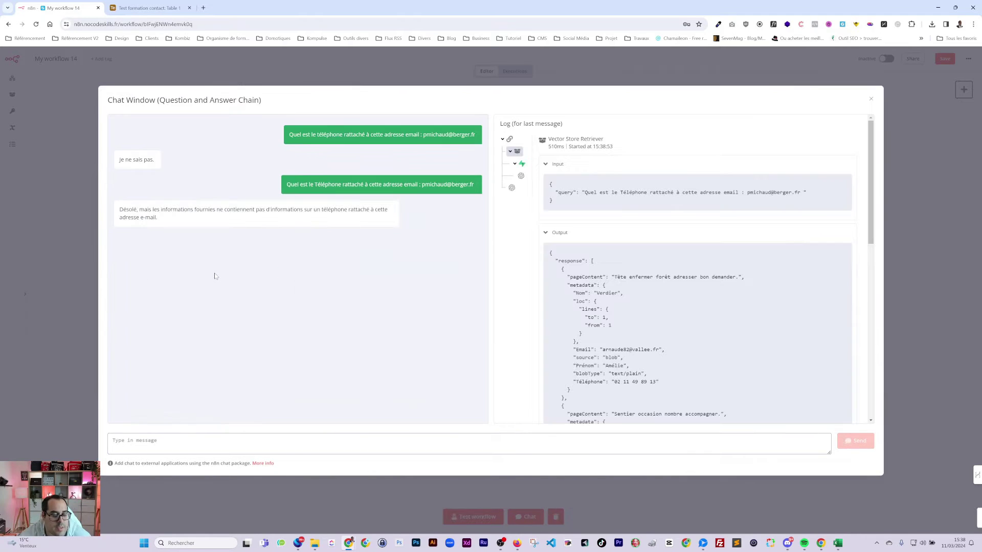
pyautogui.click(764, 80)
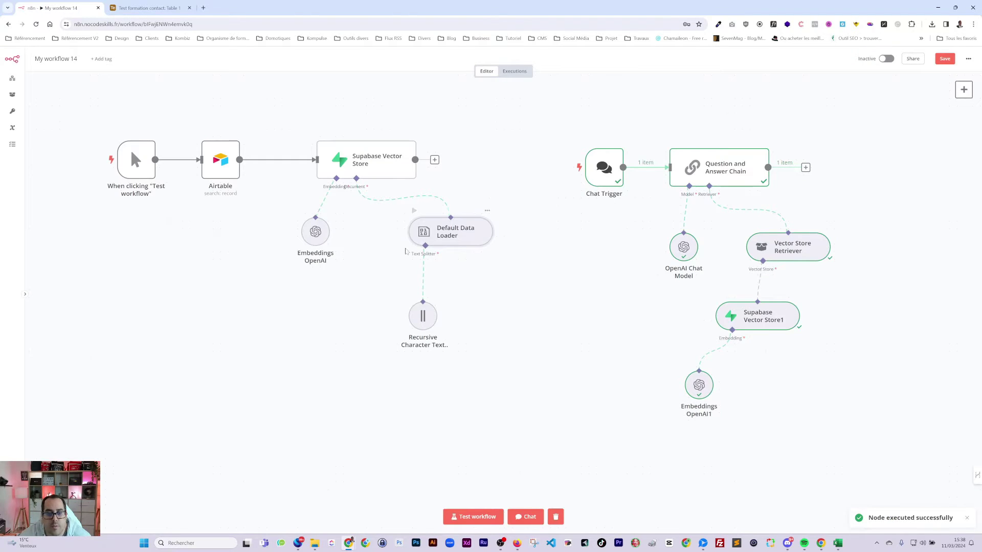
# - Add a Téléphone entry with its Airtable value expression to the Default Data Loader's Data text
pyautogui.doubleClick(446, 235)
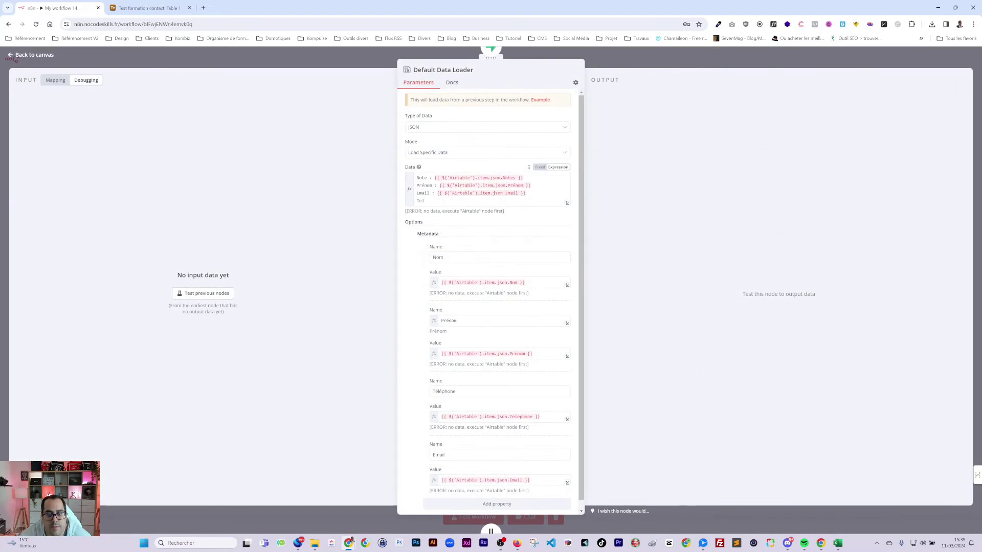
pyautogui.click(424, 200)
pyautogui.write('phone :')
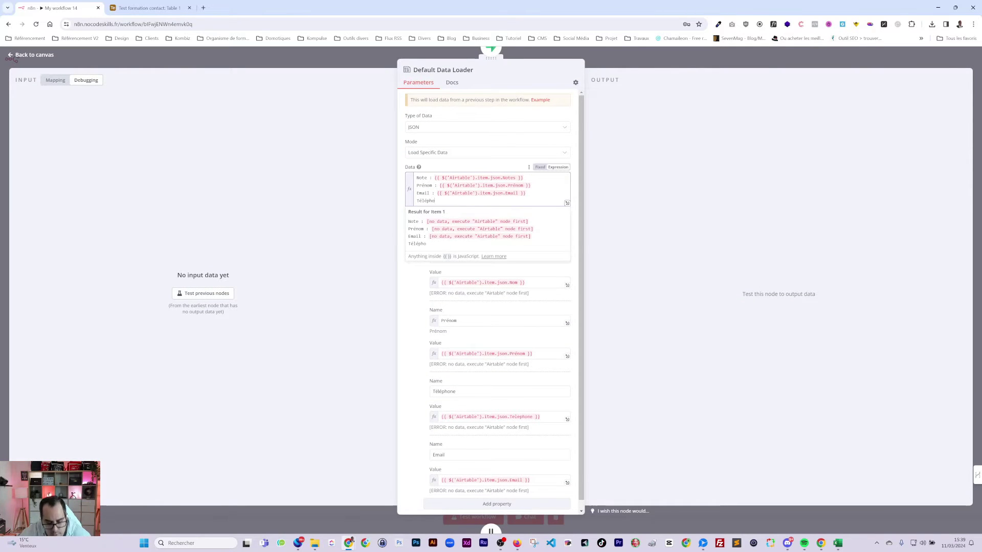
pyautogui.tripleClick(476, 418)
pyautogui.hotkey('ctrl', 'c')
pyautogui.click(450, 200)
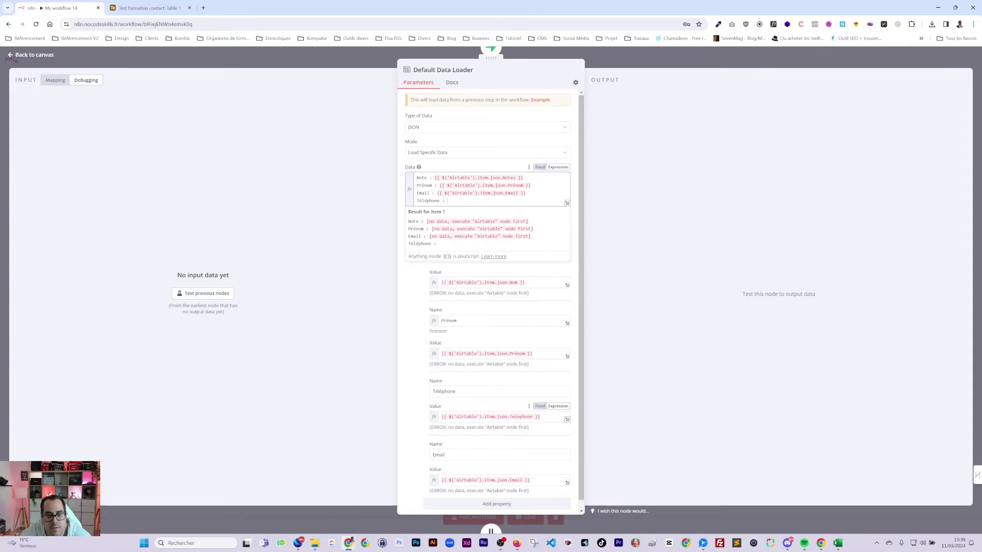
pyautogui.hotkey('ctrl', 'v')
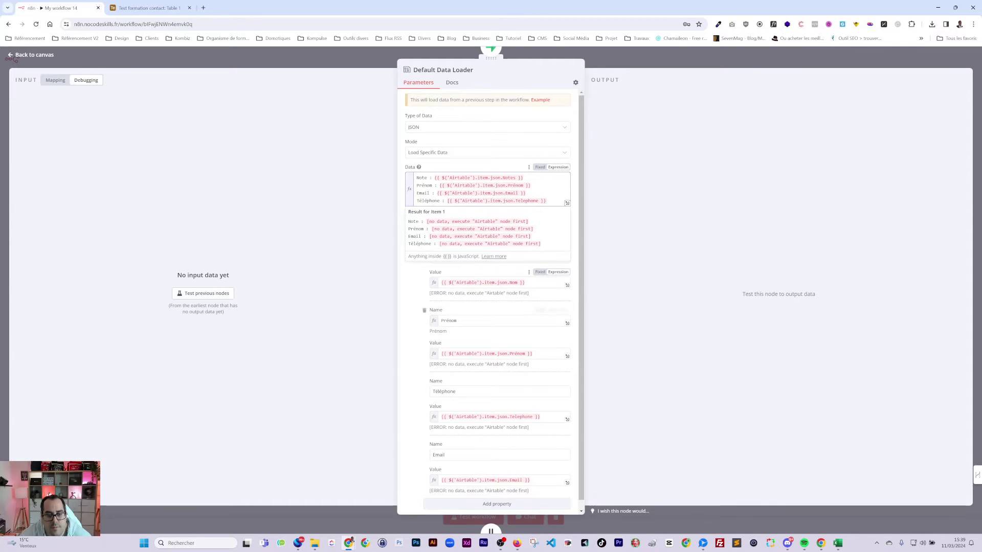
# - Duplicate the Prénom line and rename both its label and expression field to Nom
pyautogui.scroll(-1, 481, 306)
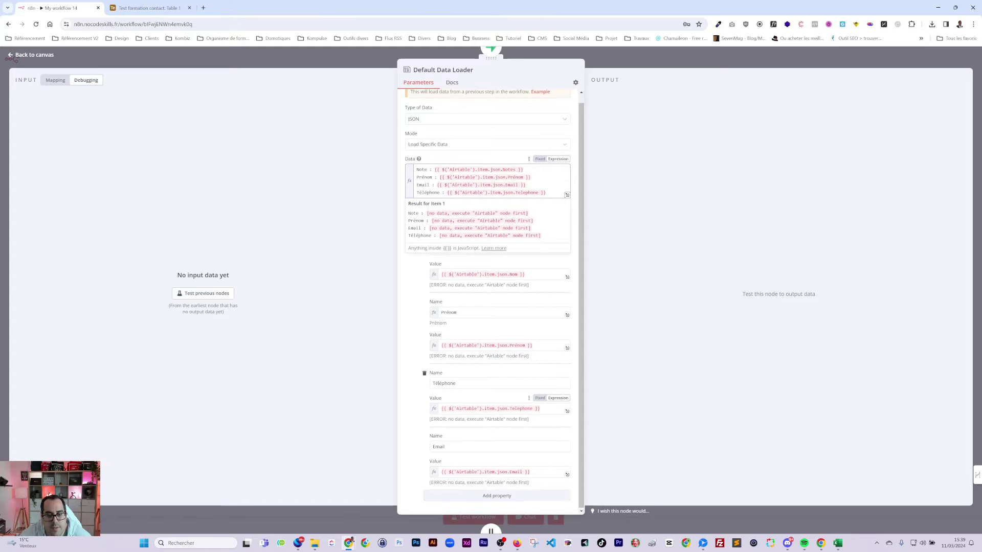
pyautogui.scroll(1, 453, 380)
pyautogui.hotkey('ctrl', 'v')
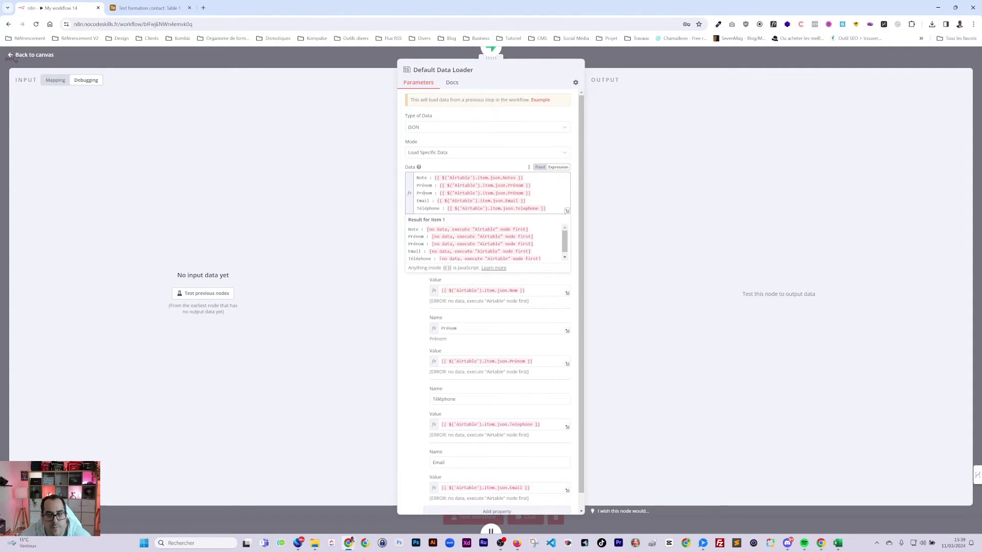
pyautogui.doubleClick(425, 193)
pyautogui.write('Nom')
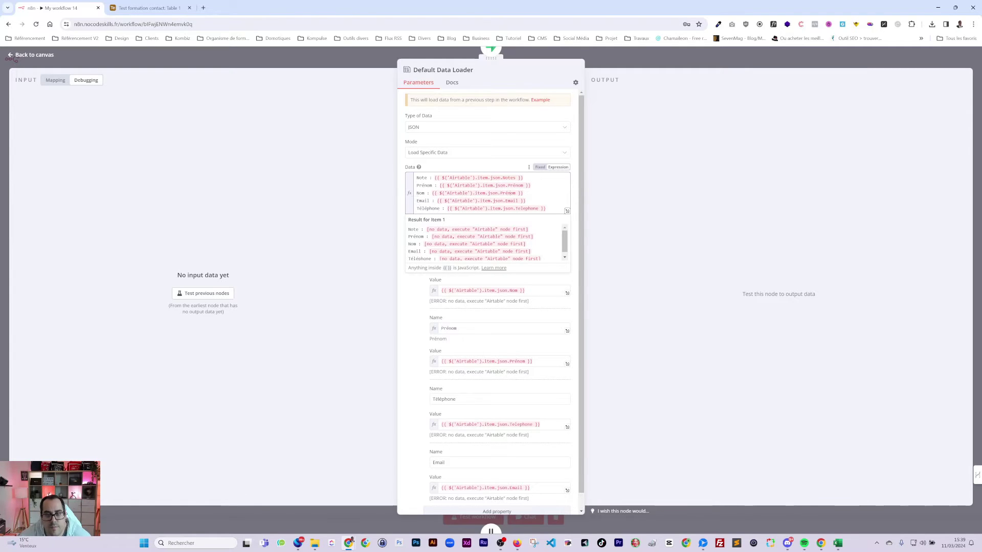
pyautogui.doubleClick(512, 194)
pyautogui.write('Nom')
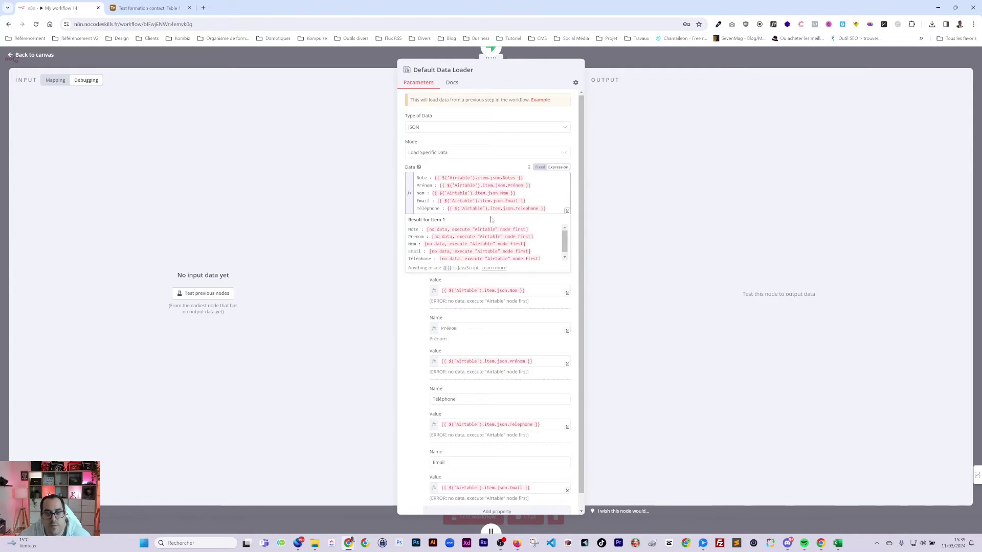
pyautogui.click(506, 164)
pyautogui.press('Escape')
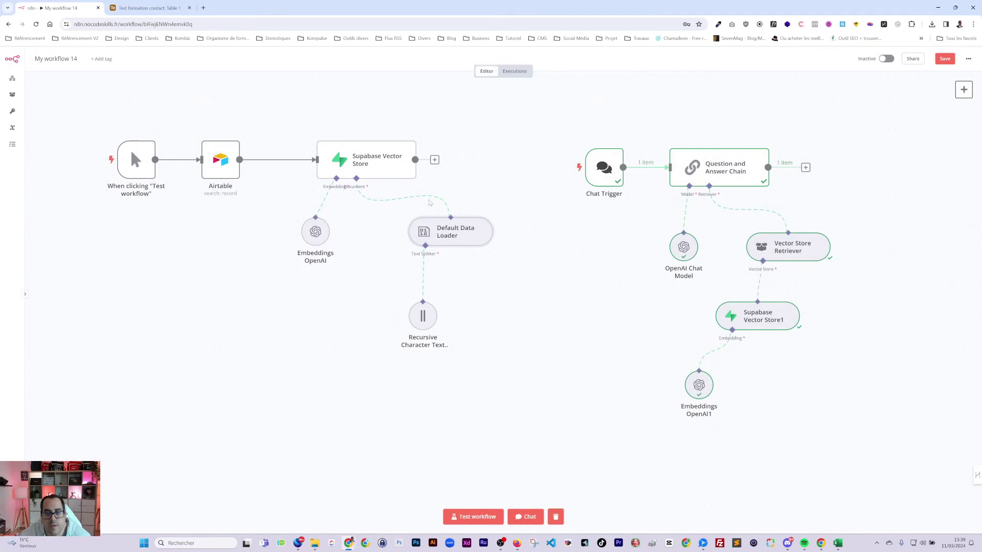
# - Temporarily remove the chat workflow, save, and test-run the contact loading workflow
pyautogui.hotkey('ctrl', 's')
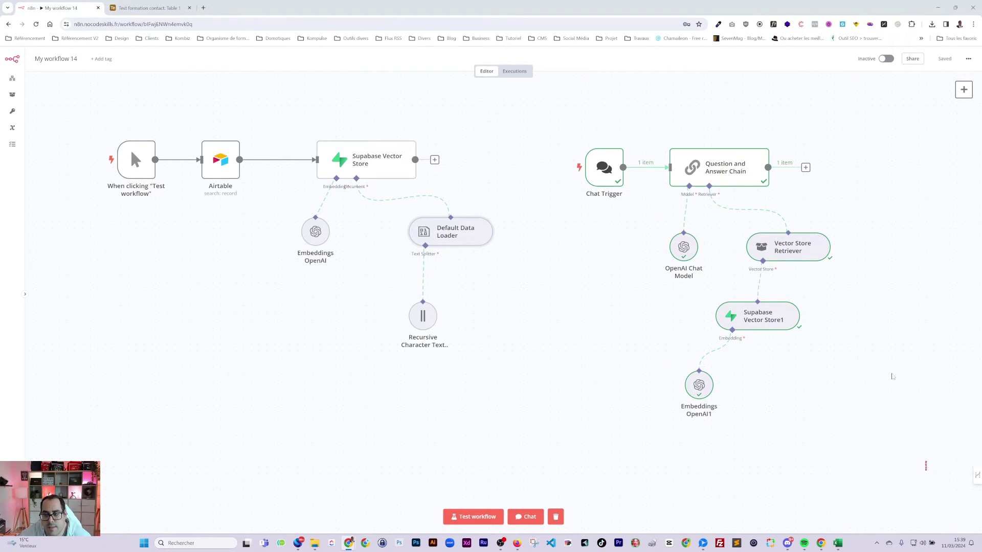
pyautogui.moveTo(924, 470); pyautogui.dragTo(551, 101)
pyautogui.press('Delete')
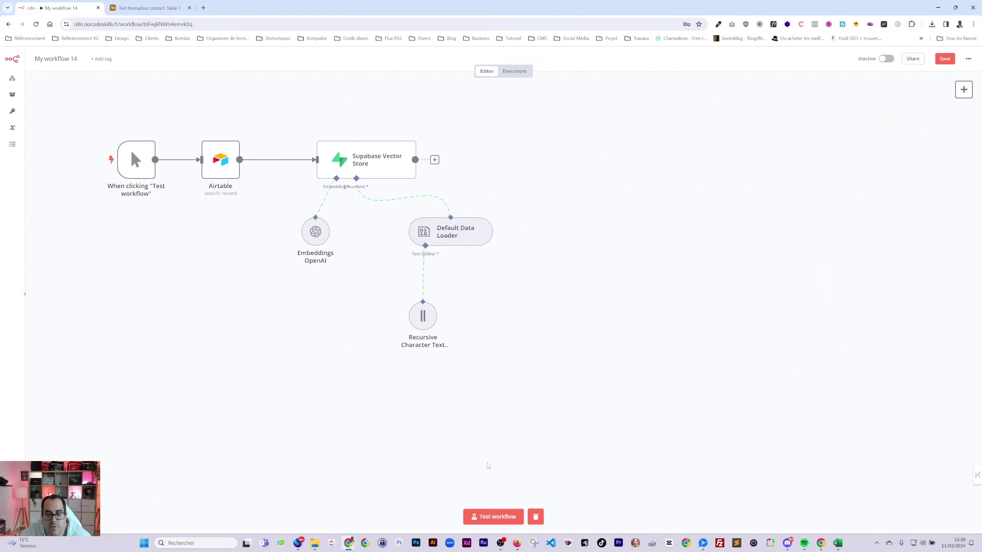
pyautogui.click(940, 61)
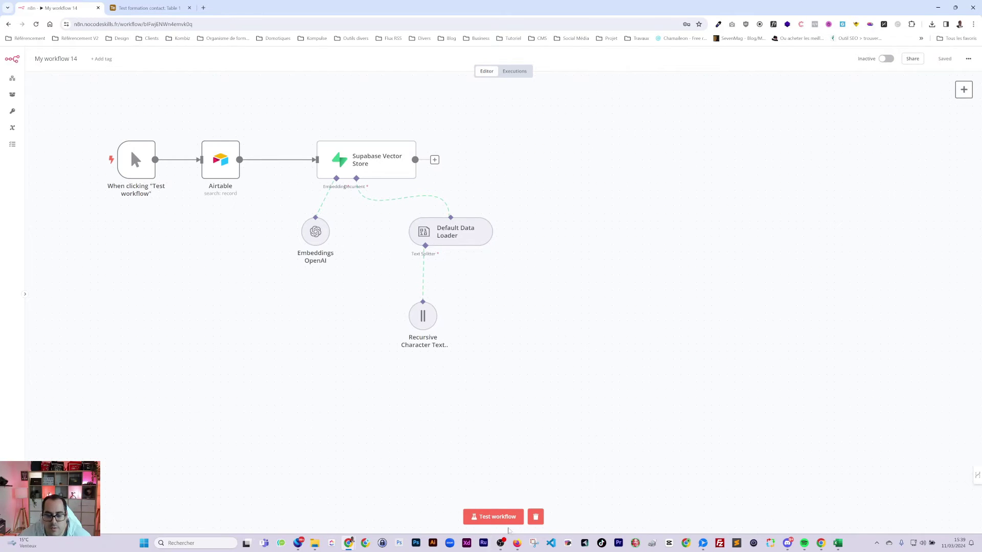
pyautogui.click(493, 517)
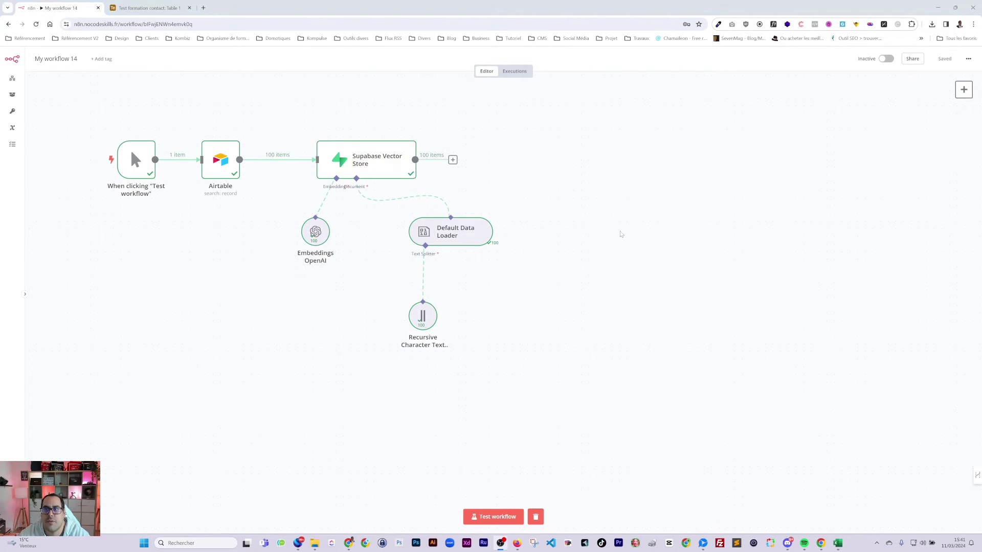
# - Paste the chat workflow back beside the loader workflow and save
pyautogui.hotkey('ctrl', 'v')
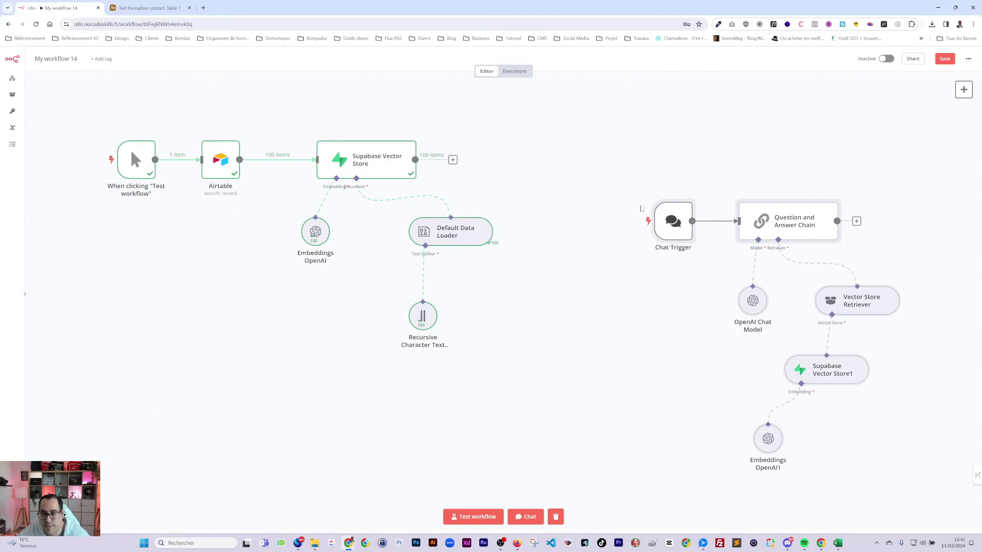
pyautogui.moveTo(640, 209); pyautogui.dragTo(564, 140)
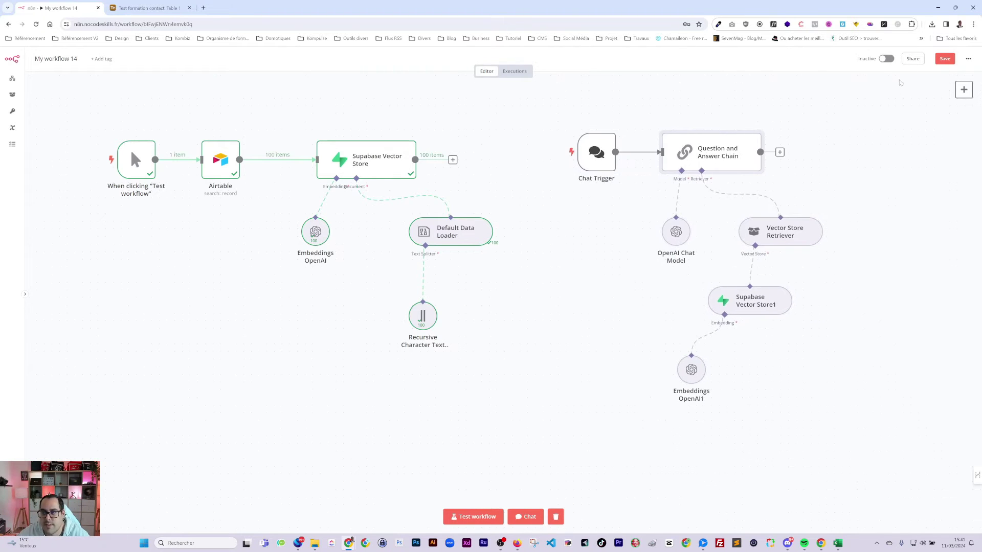
pyautogui.hotkey('ctrl', 's')
# - In the test chat, ask for the phone number of a contact identified by an e-mail copied from Airtable
pyautogui.click(526, 516)
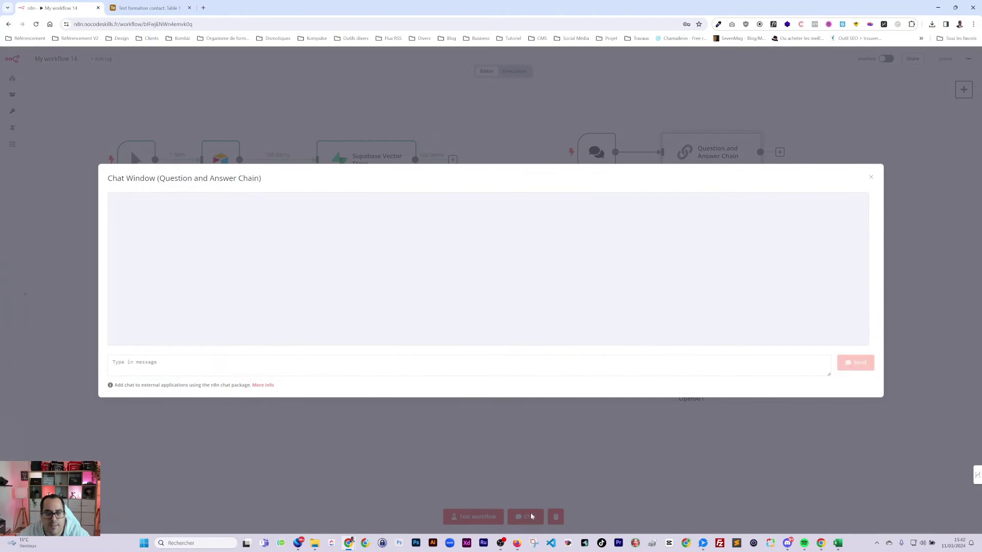
pyautogui.write('Que')
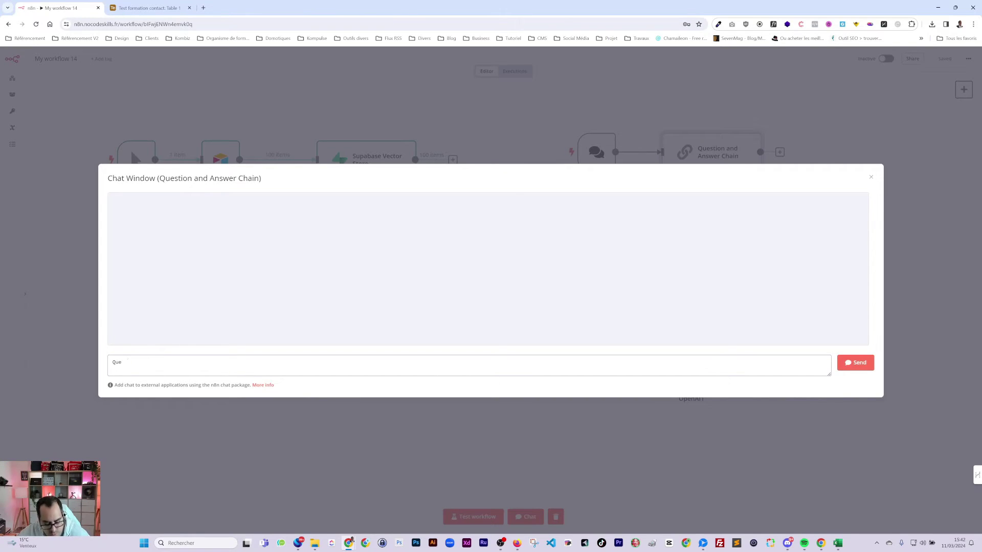
pyautogui.write('lll')
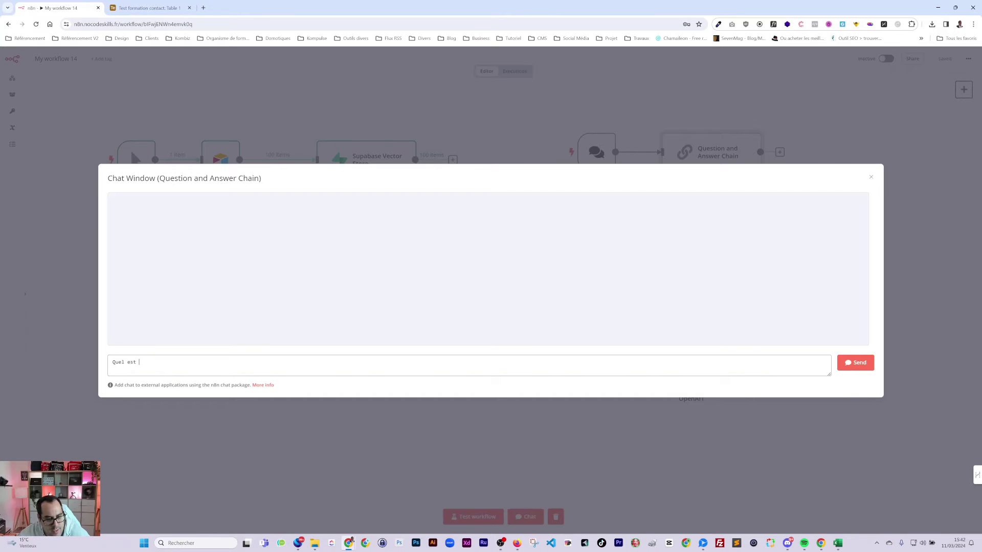
pyautogui.write('lze n')
pyautogui.press('BackSpace')
pyautogui.press('BackSpace')
pyautogui.press('BackSpace')
pyautogui.press('BackSpace')
pyautogui.press('BackSpace')
pyautogui.press('BackSpace')
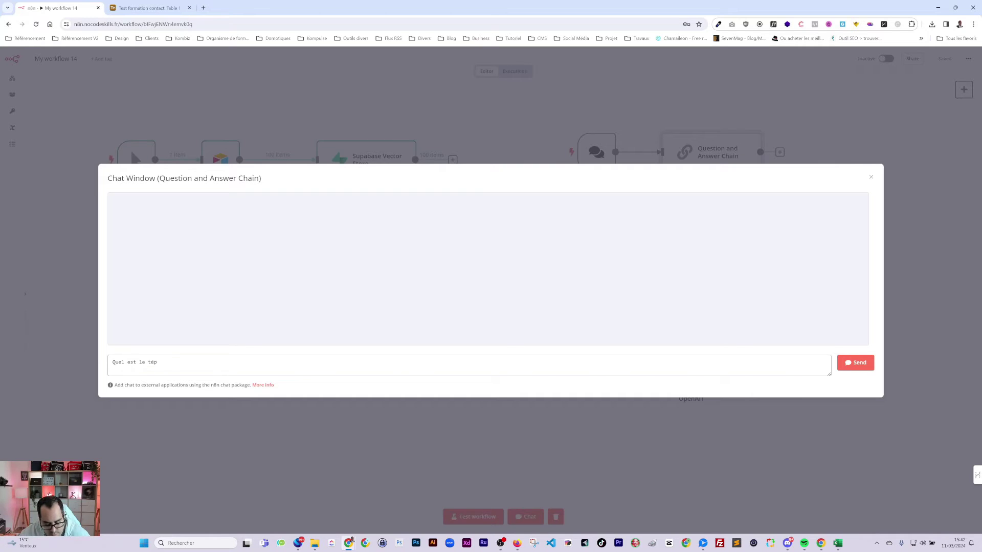
pyautogui.write('e télép')
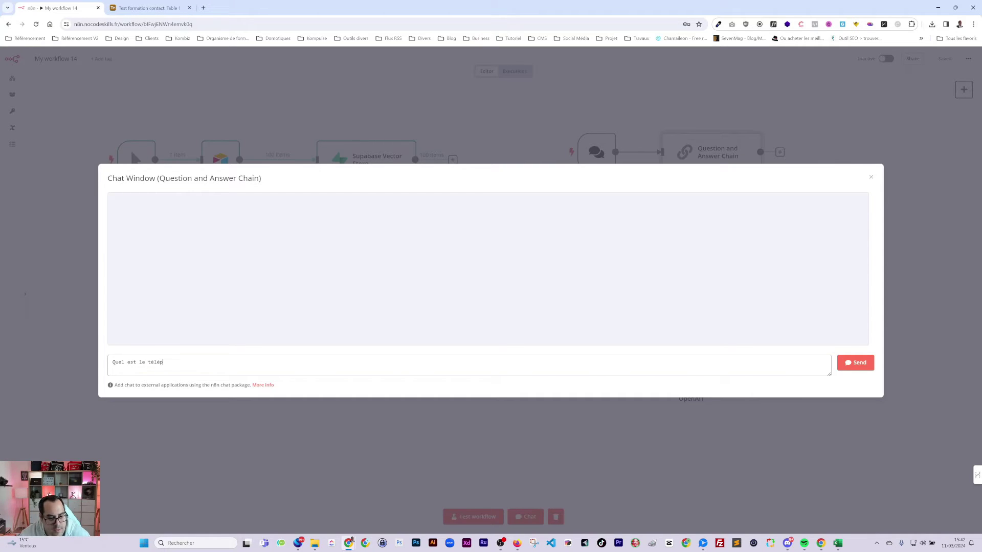
pyautogui.write('h')
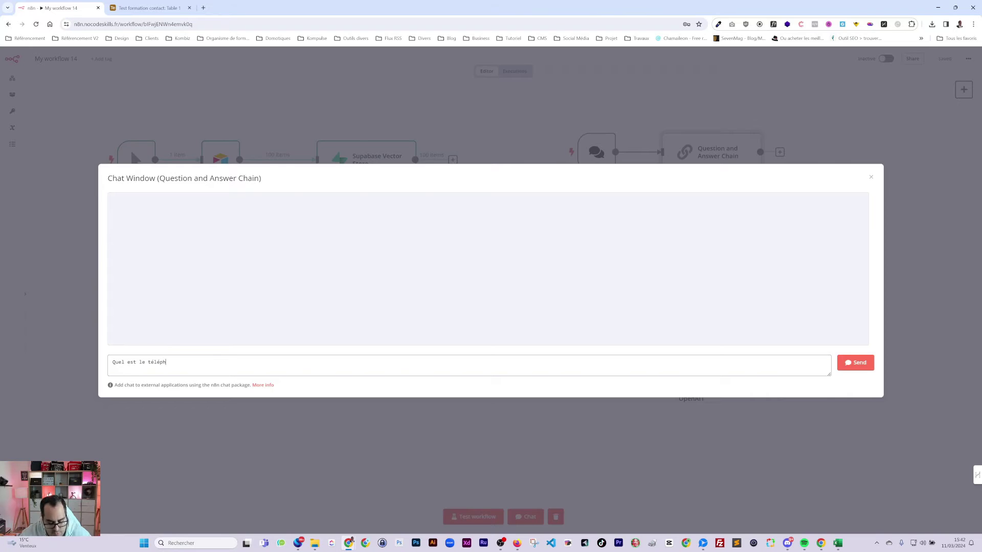
pyautogui.write('one')
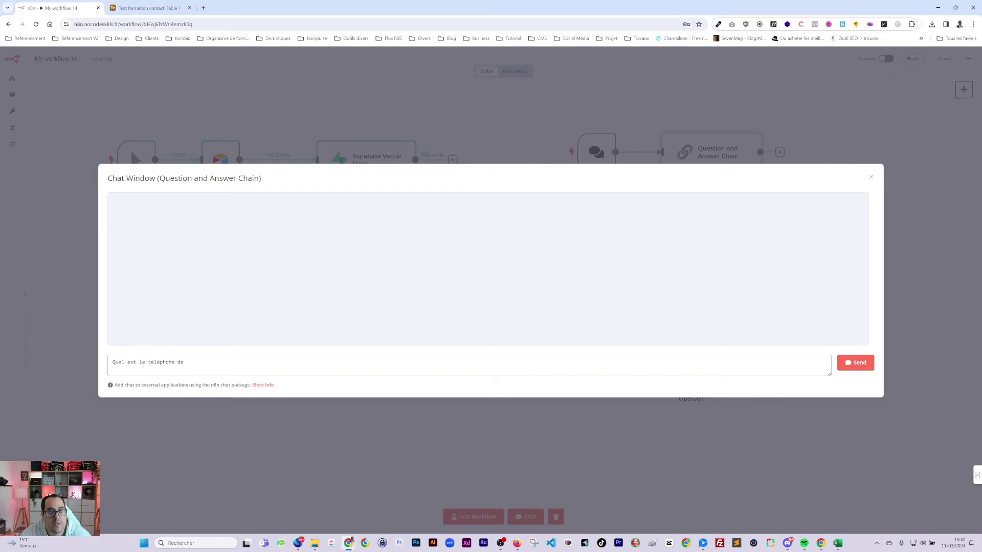
pyautogui.write(' de')
pyautogui.click(169, 11)
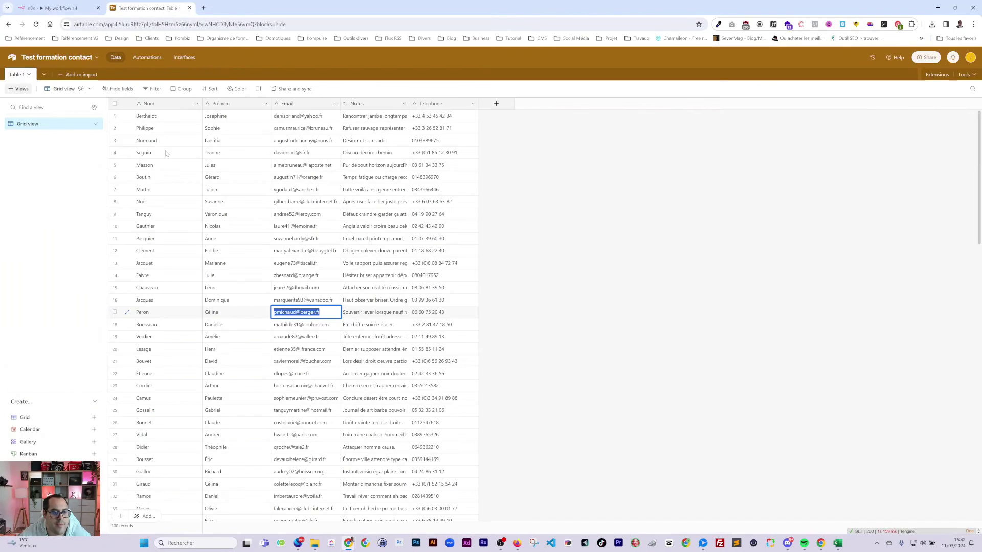
pyautogui.hotkey('ctrl', 'c')
pyautogui.hotkey('ctrl', 'shift', 'Tab')
pyautogui.hotkey('ctrl', 'v')
pyautogui.write('?')
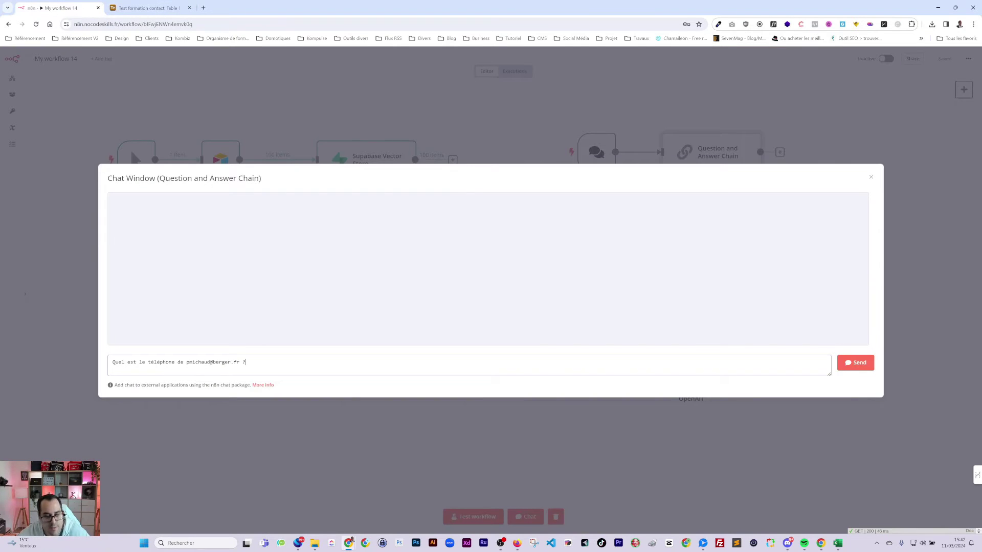
pyautogui.press('Return')
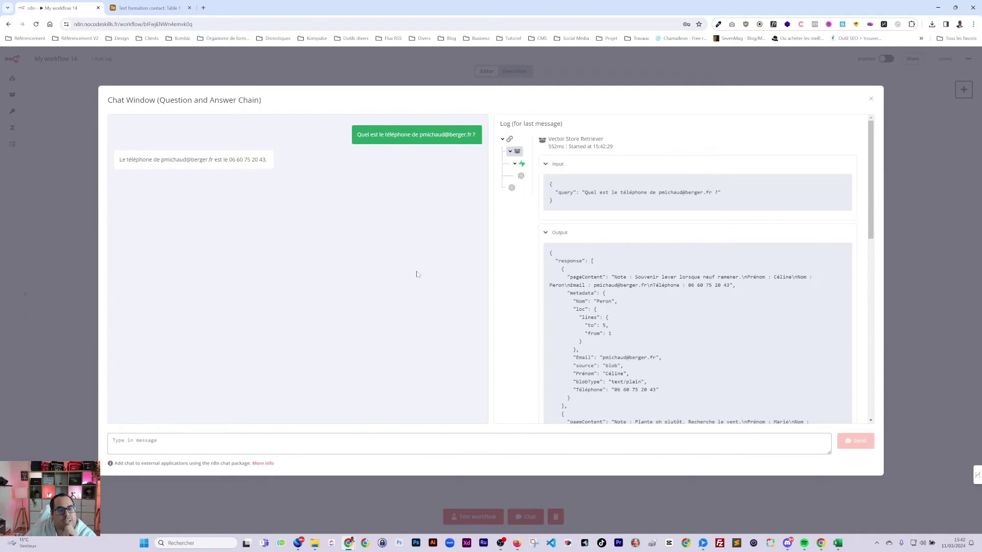
# - Confirm the phone answer in Airtable, then type 'A qui correspond ce numéro :' with another contact's phone number
pyautogui.hotkey('ctrl', 'Tab')
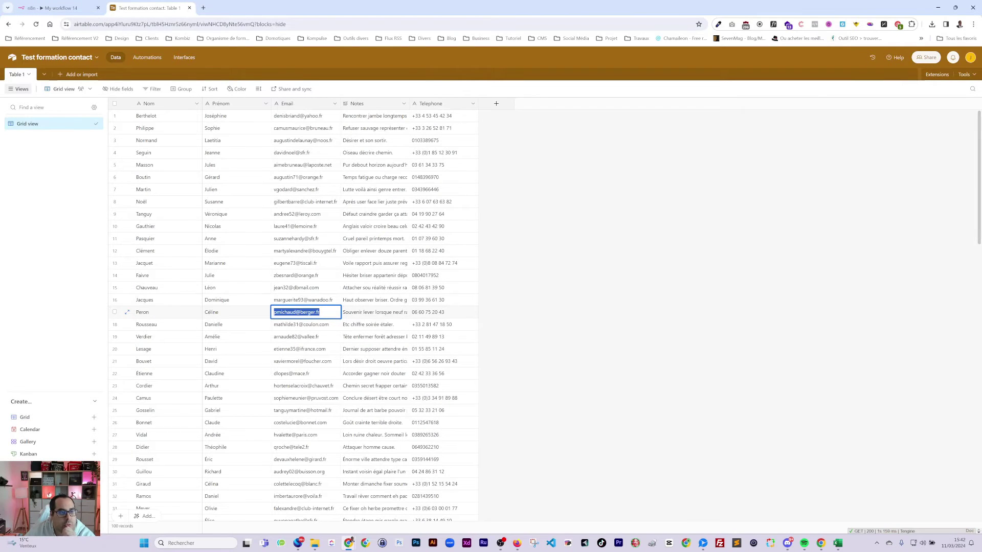
pyautogui.hotkey('ctrl', 'Tab')
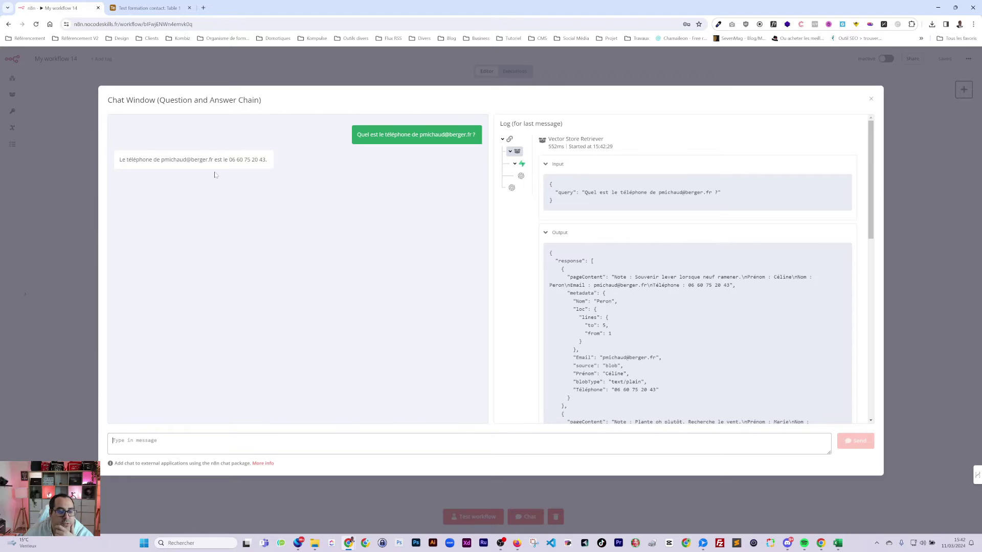
pyautogui.click(148, 8)
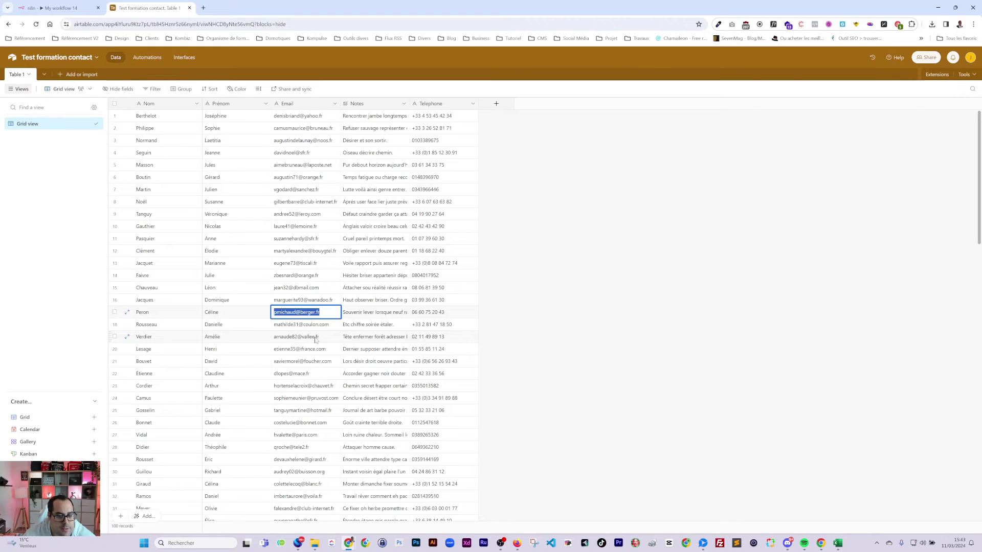
pyautogui.doubleClick(311, 376)
pyautogui.tripleClick(424, 376)
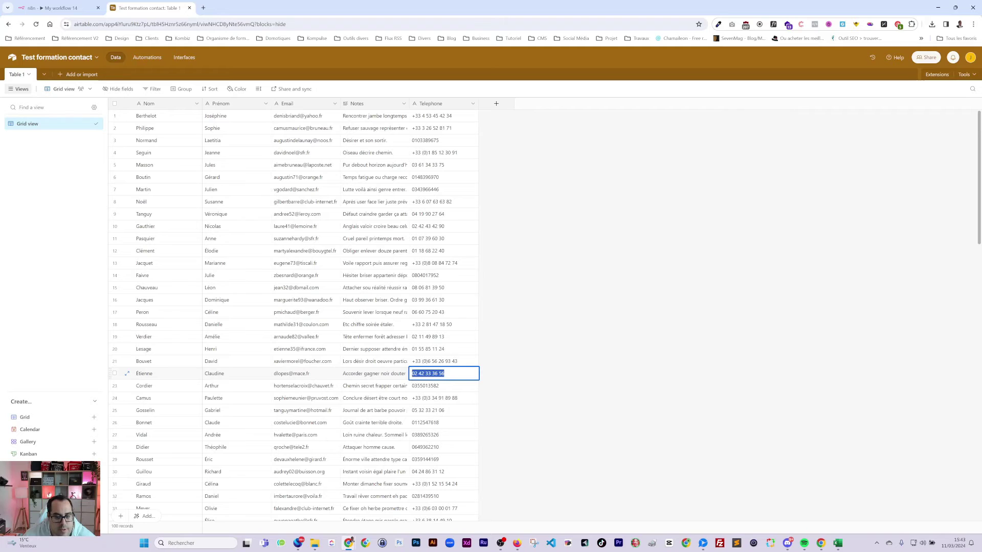
pyautogui.click(58, 7)
pyautogui.write('A ')
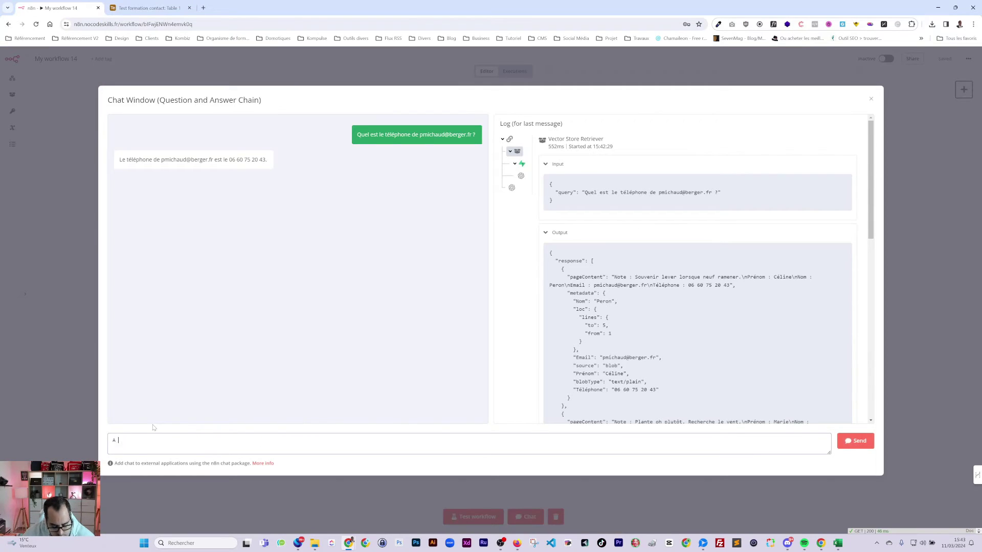
pyautogui.write('qui correspon')
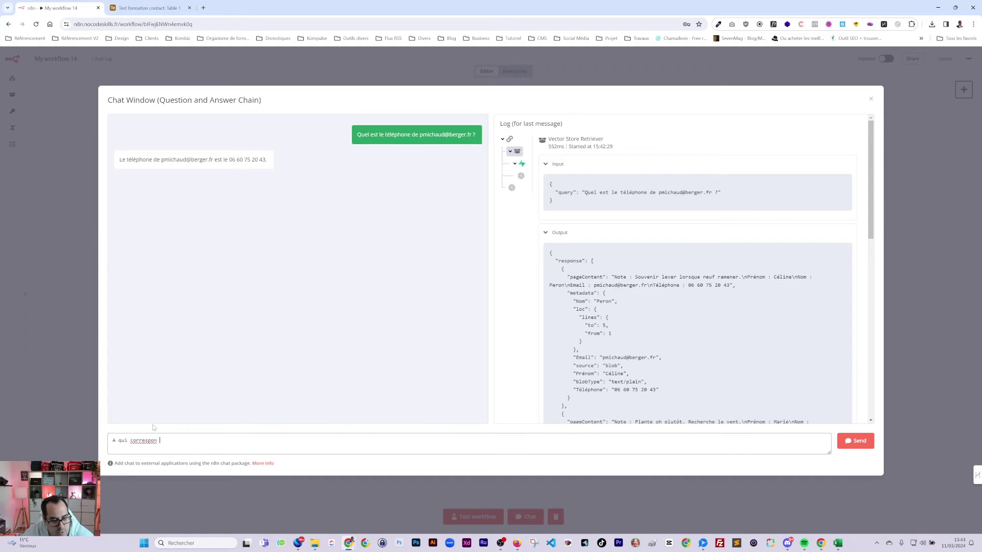
pyautogui.write('d ce numéro : ')
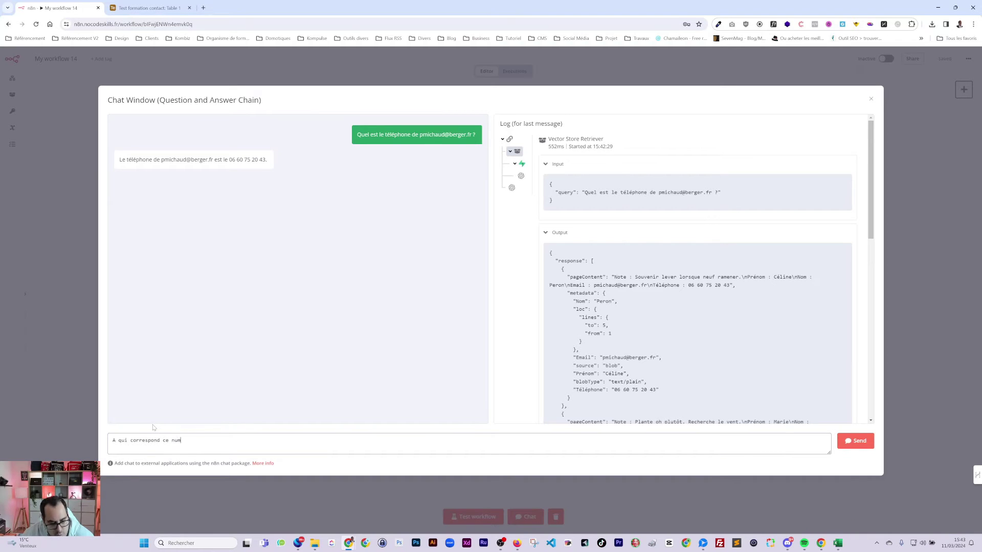
# - Send the whose-number question and check the returned name against Airtable
pyautogui.press('Return')
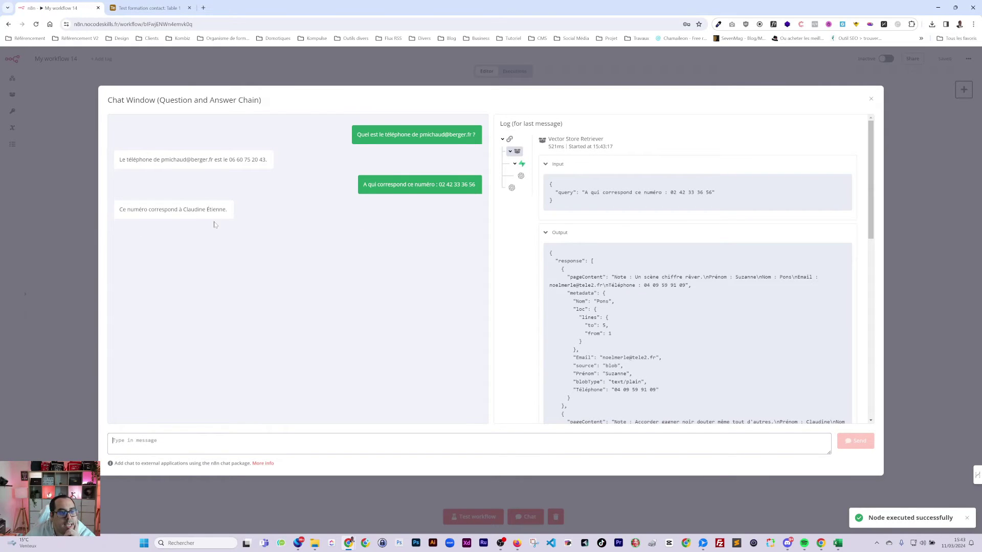
pyautogui.click(148, 7)
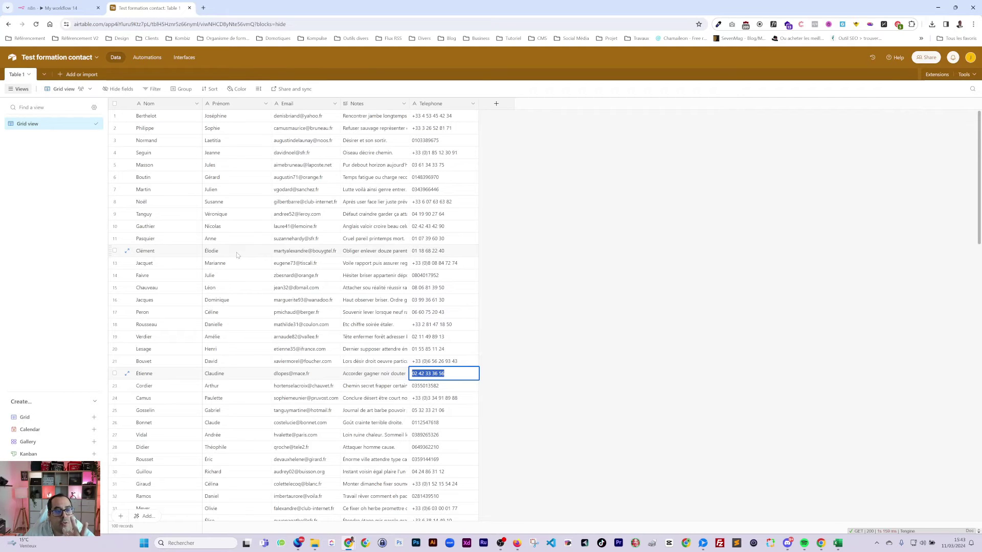
pyautogui.click(59, 8)
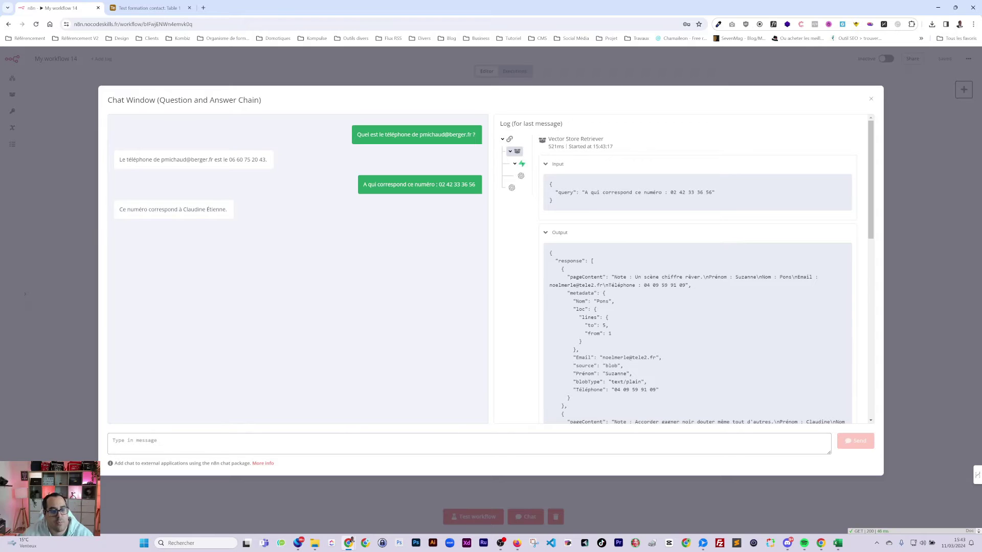
# - Ask the follow-up 'et son adresse email est' in the chat
pyautogui.write('et so')
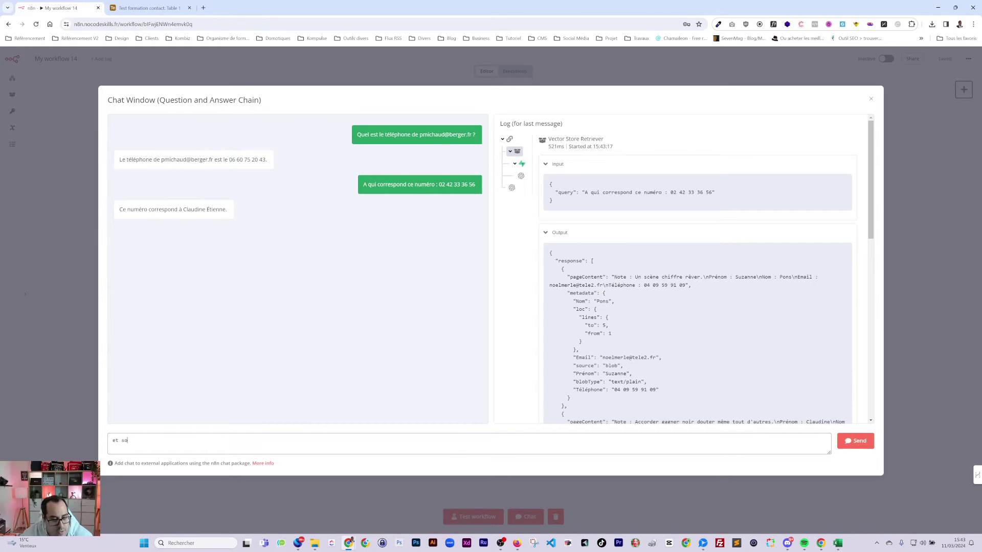
pyautogui.press('BackSpace')
pyautogui.write('n a')
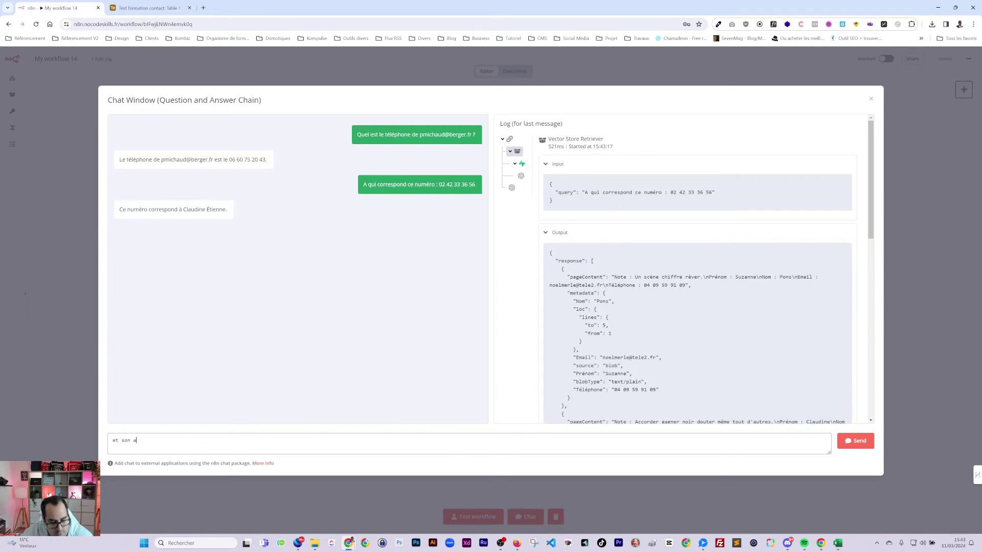
pyautogui.write('dress')
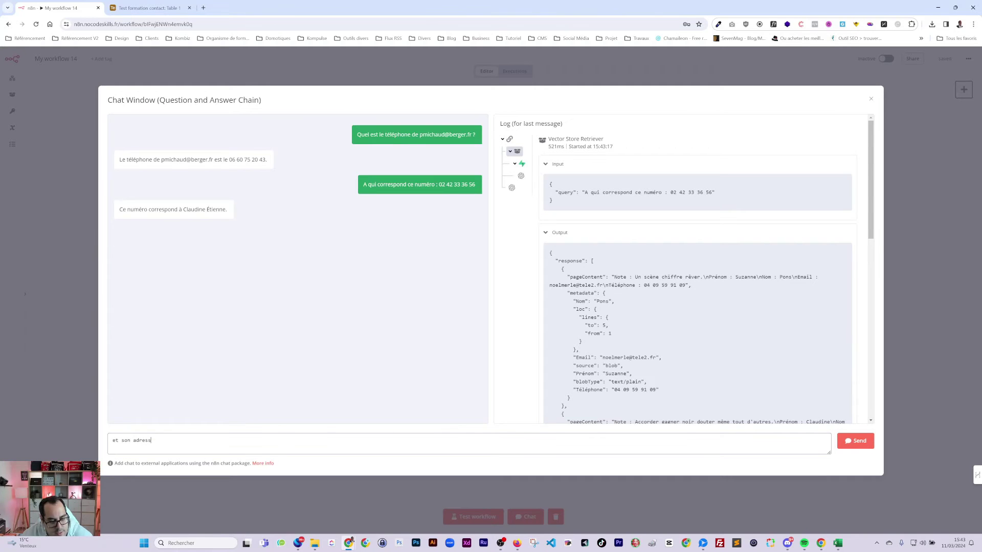
pyautogui.write('e email est ?')
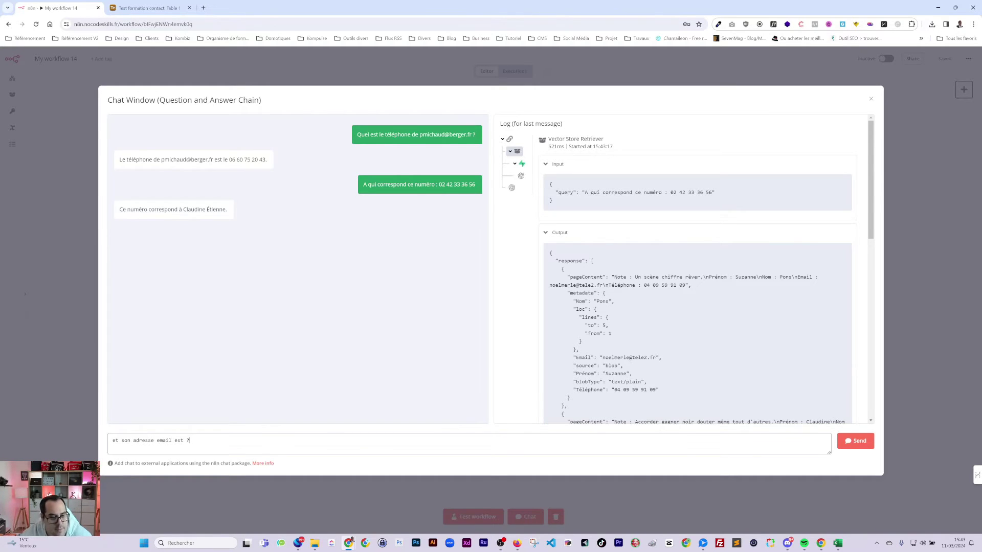
pyautogui.press('Return')
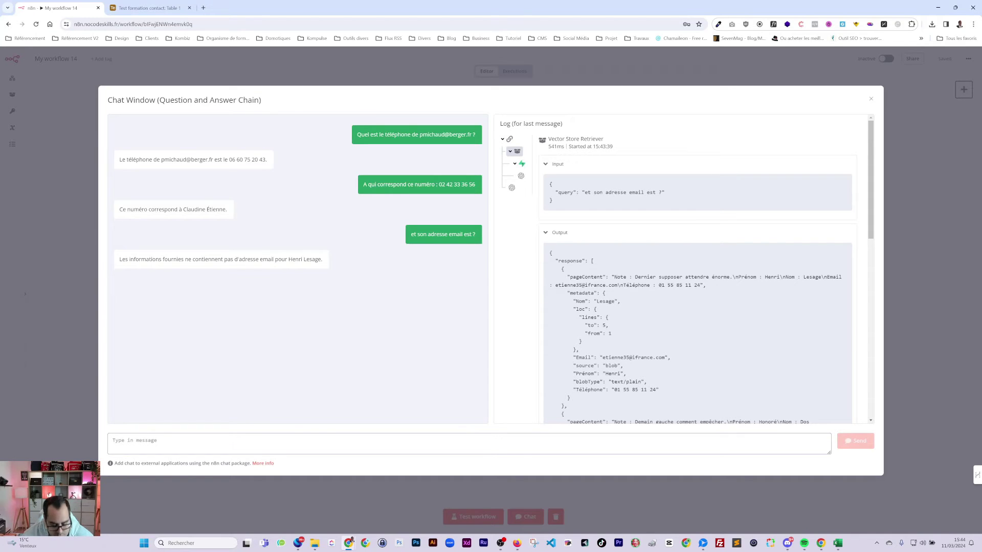
# - Ask the chat 'Donne moi l'adresse de' followed by a contact's full name
pyautogui.write('Donne ')
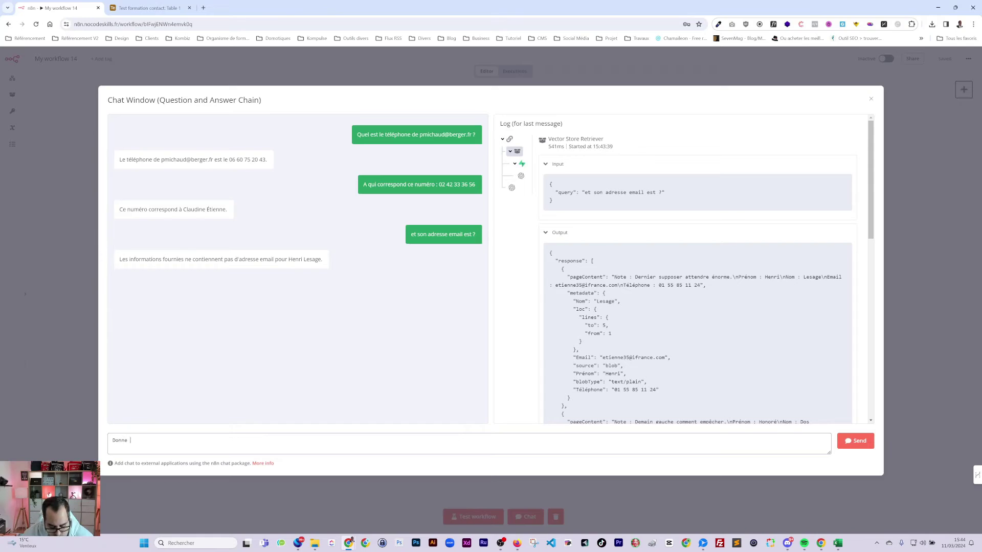
pyautogui.write('loi')
pyautogui.press('BackSpace')
pyautogui.press('BackSpace')
pyautogui.write("moi l'adress")
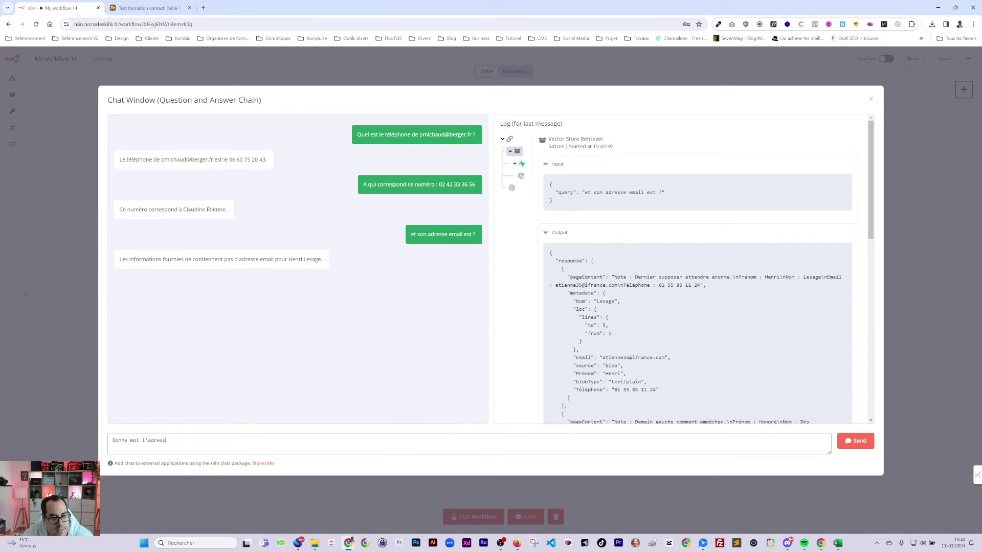
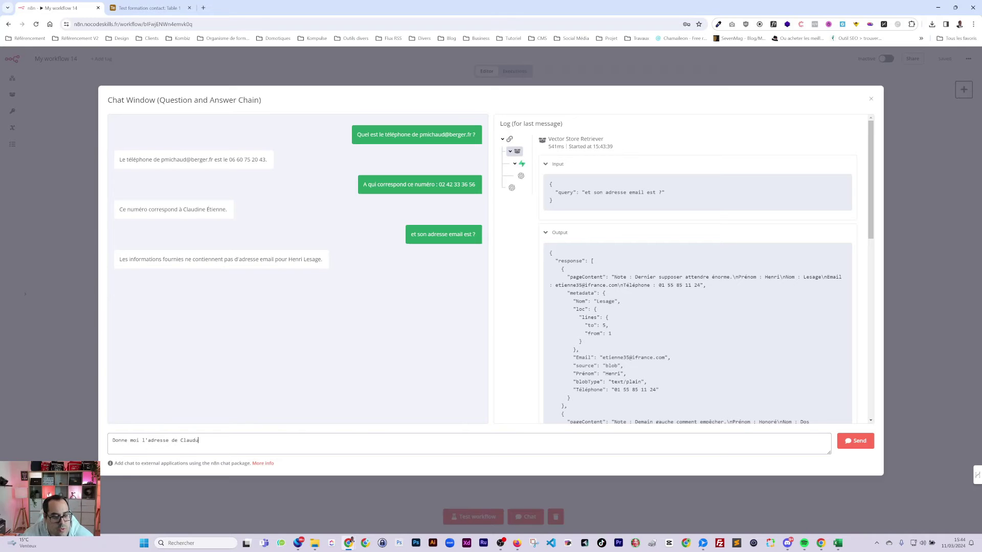
pyautogui.press('Return')
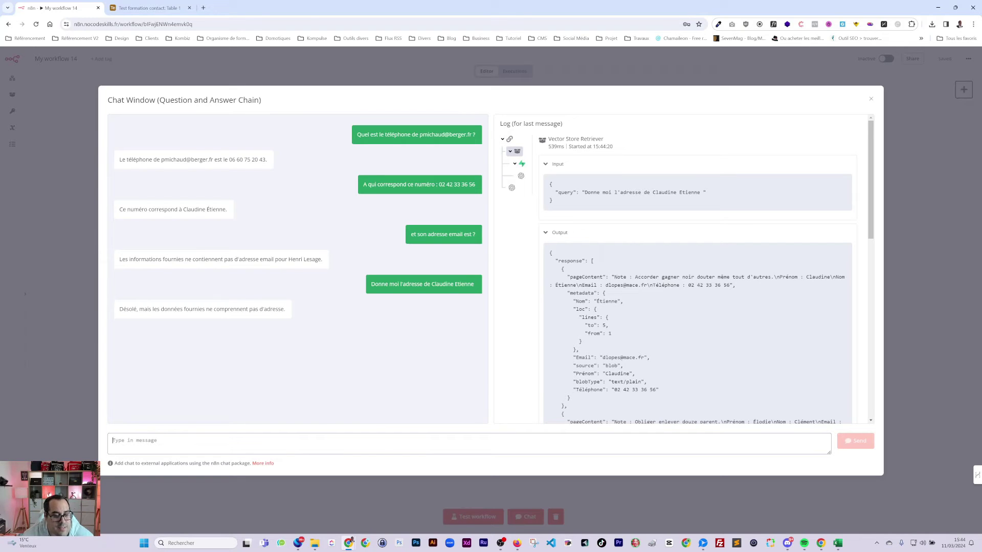
# - Resend the question with l'adresse replaced by l'email, then check the answer in Airtable
pyautogui.tripleClick(425, 284)
pyautogui.hotkey('ctrl', 'c')
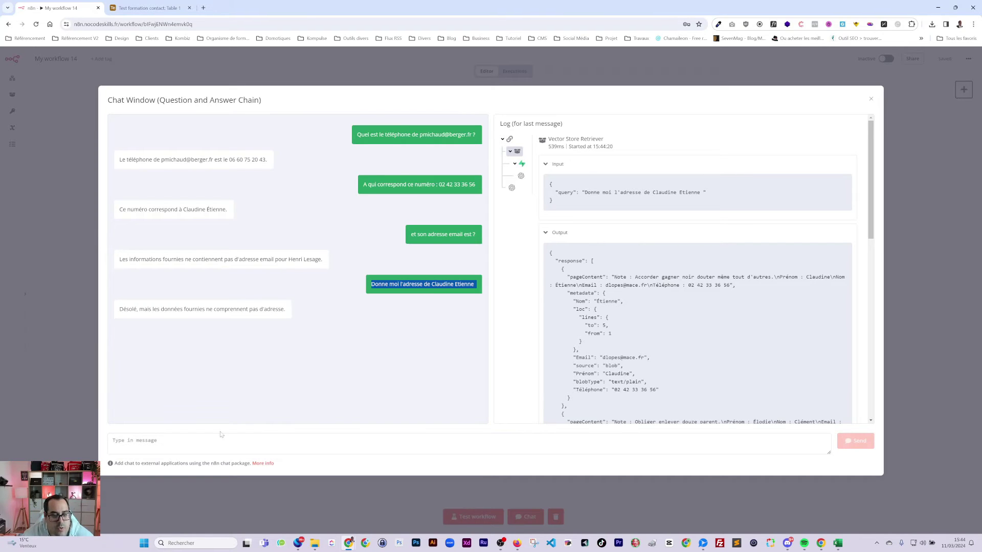
pyautogui.click(221, 434)
pyautogui.hotkey('ctrl', 'v')
pyautogui.doubleClick(156, 440)
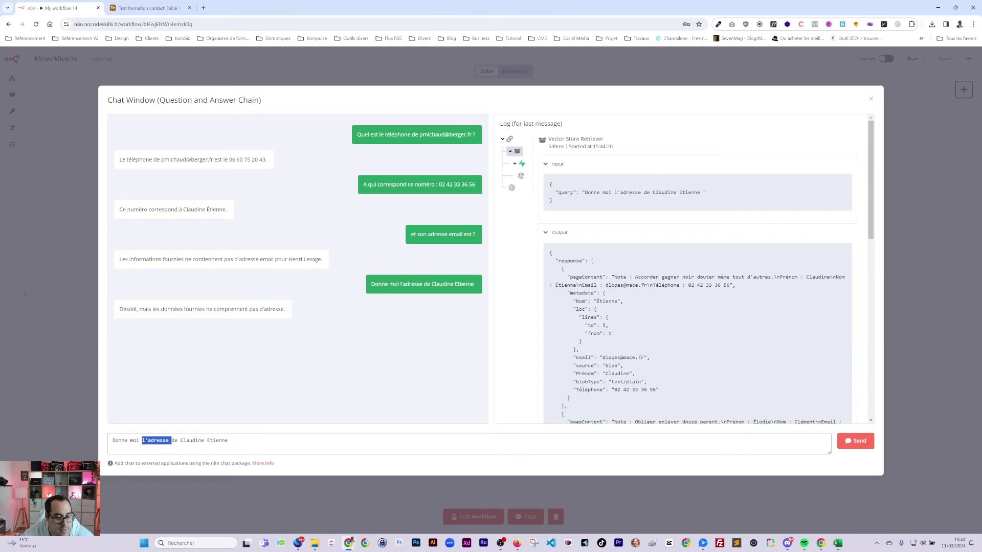
pyautogui.write("l'email")
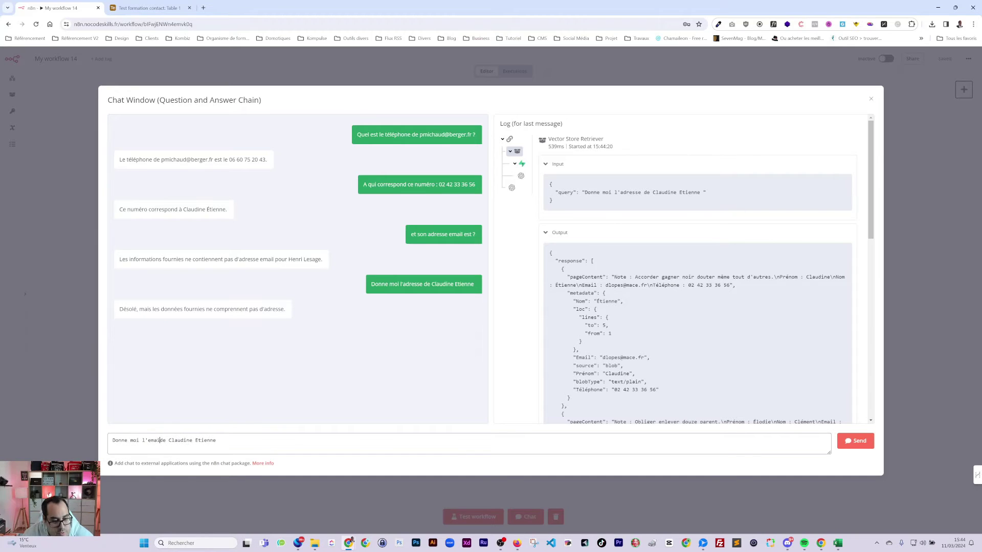
pyautogui.click(853, 440)
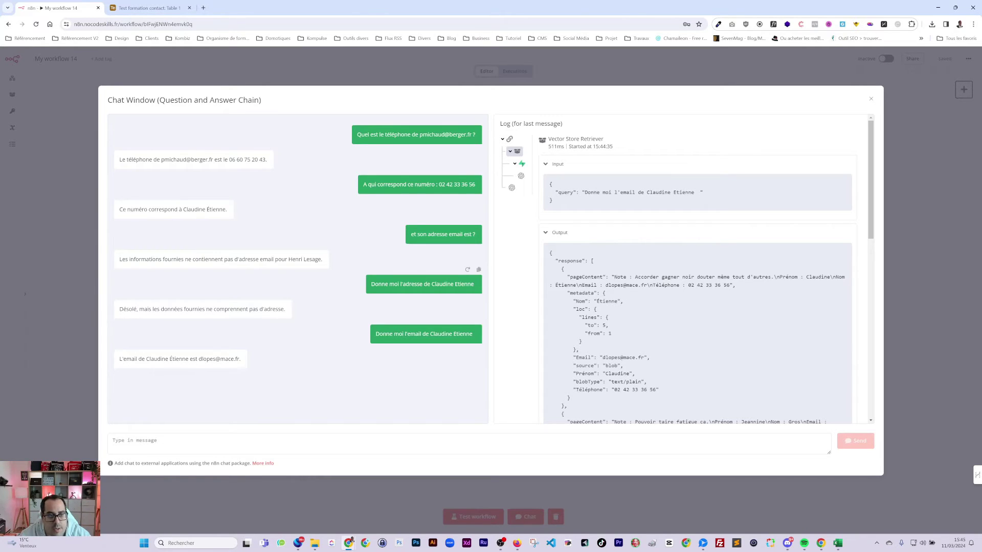
pyautogui.click(169, 10)
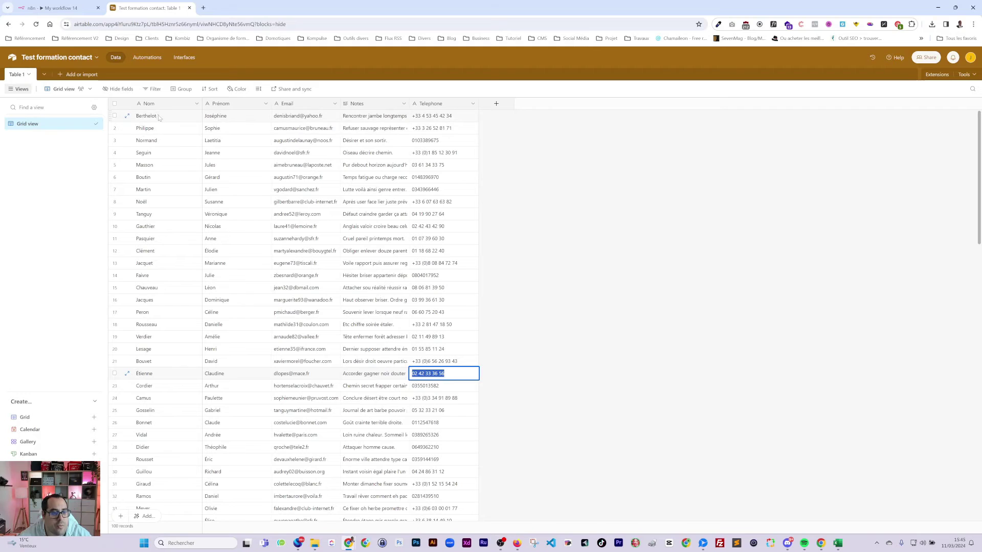
# - Close the n8n chat and select every Airtable record except rows 1–6
pyautogui.click(60, 7)
pyautogui.click(431, 75)
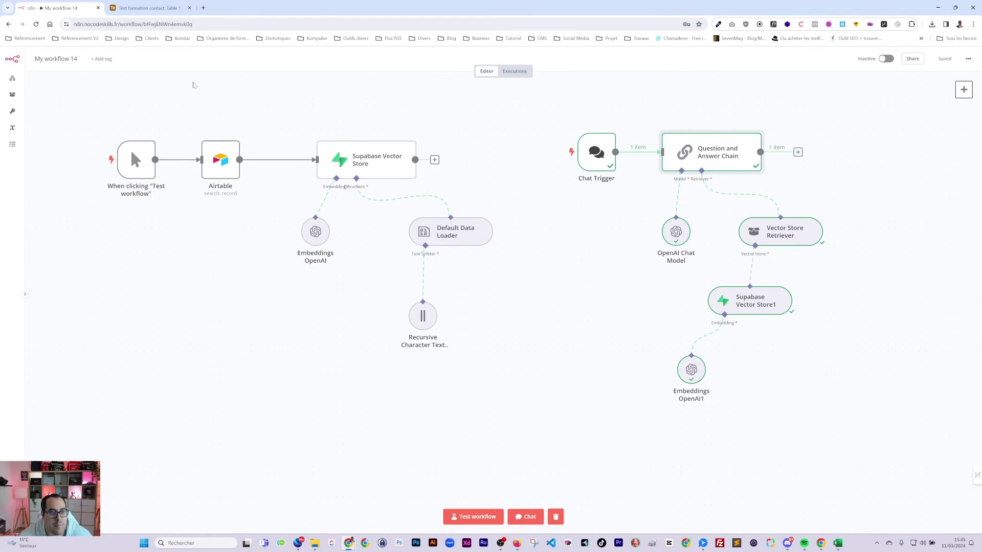
pyautogui.click(153, 12)
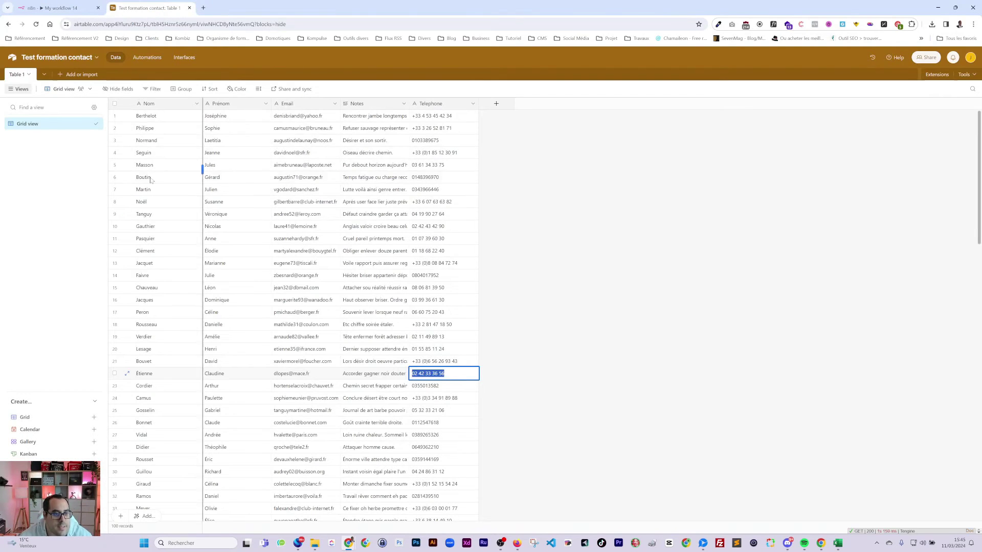
pyautogui.click(115, 103)
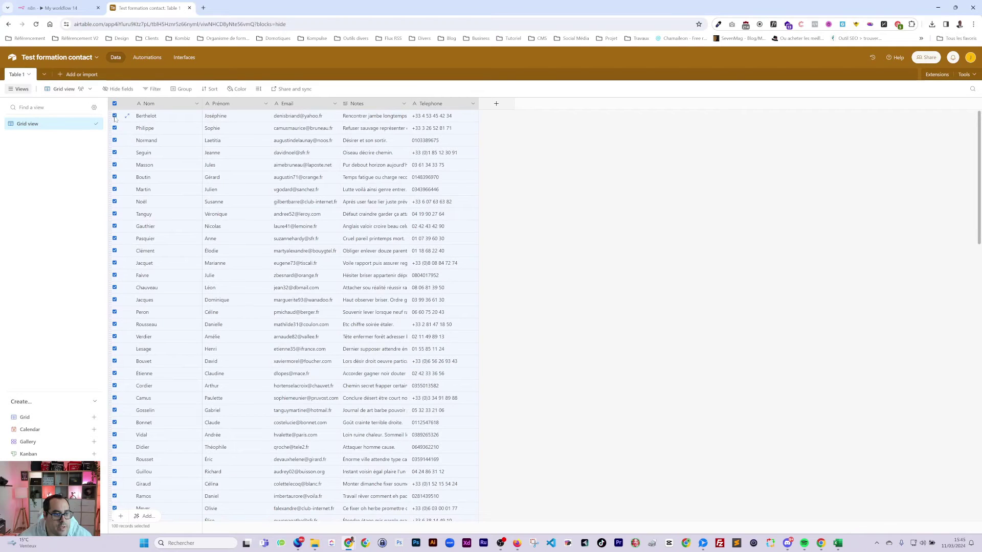
pyautogui.click(115, 116)
pyautogui.click(114, 128)
pyautogui.click(114, 140)
pyautogui.click(115, 152)
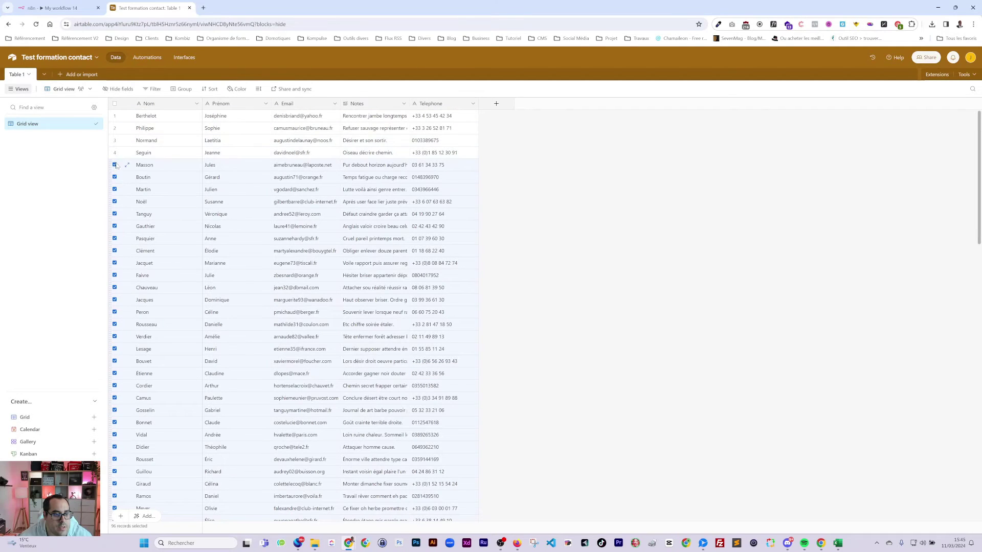
pyautogui.click(115, 165)
pyautogui.click(115, 177)
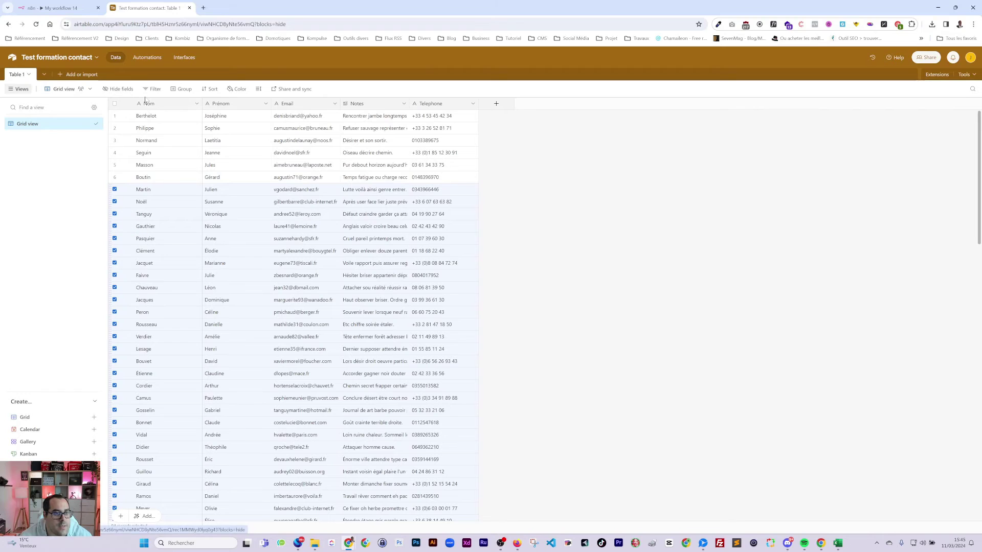
# - Delete the 94 selected records and return to the n8n workflow
pyautogui.rightClick(125, 192)
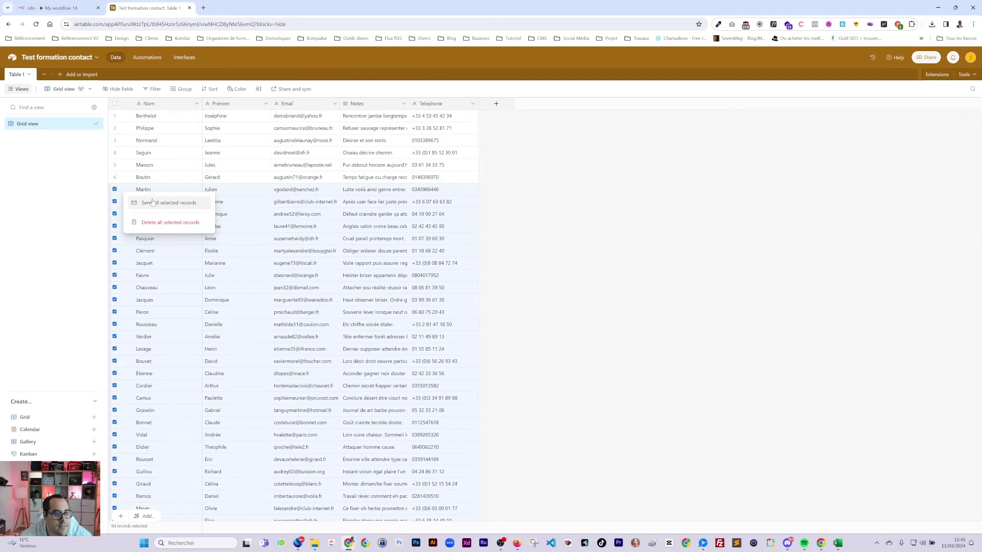
pyautogui.click(158, 223)
pyautogui.click(560, 305)
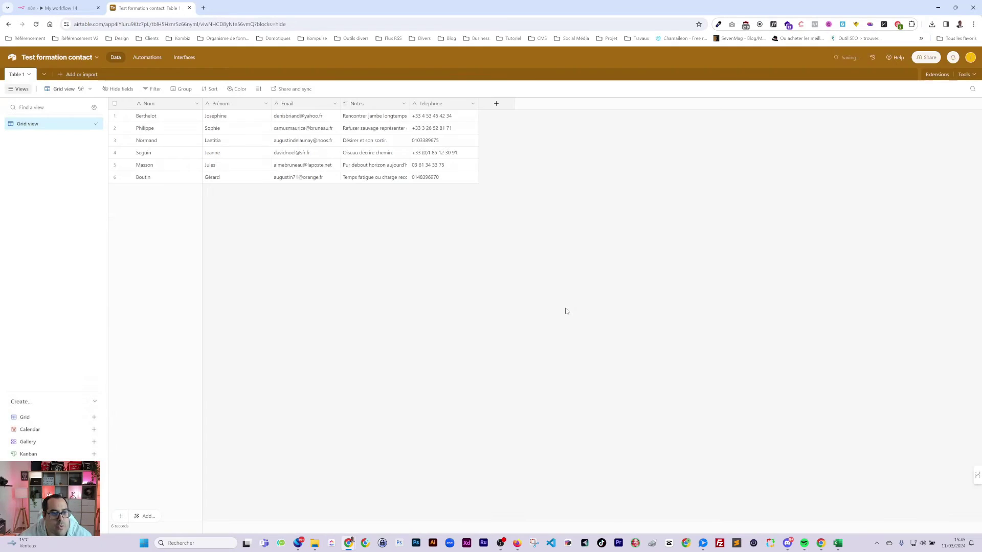
pyautogui.click(31, 9)
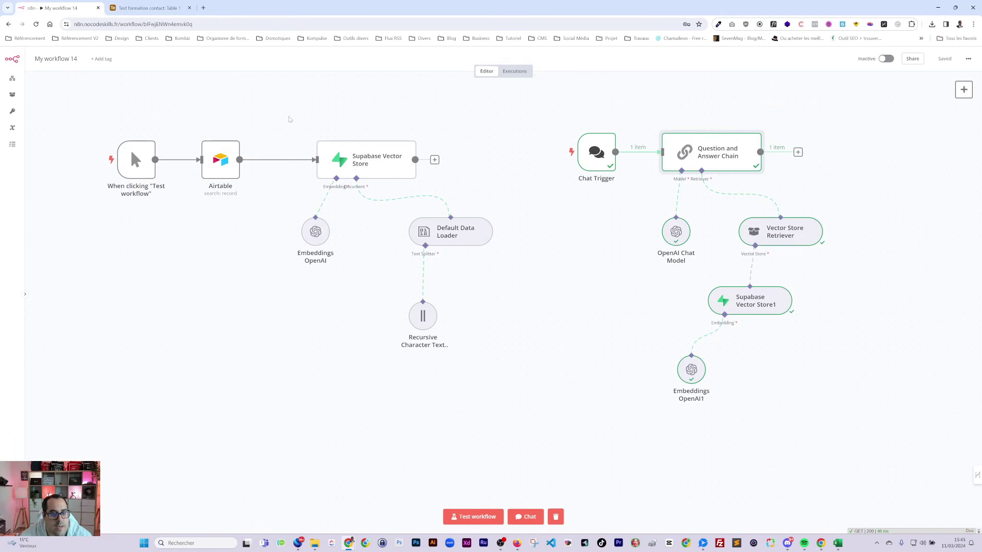
# - Spread the Airtable nodes and Supabase Vector Store group apart to make room
pyautogui.moveTo(290, 120); pyautogui.dragTo(467, 352)
pyautogui.moveTo(355, 160); pyautogui.dragTo(402, 160)
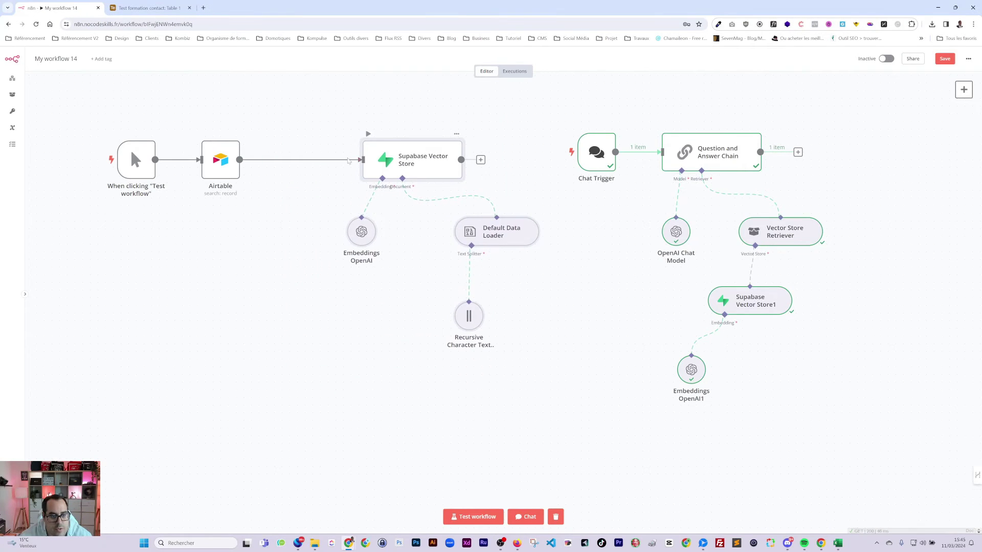
pyautogui.moveTo(54, 128); pyautogui.dragTo(263, 221)
pyautogui.moveTo(220, 164); pyautogui.dragTo(167, 164)
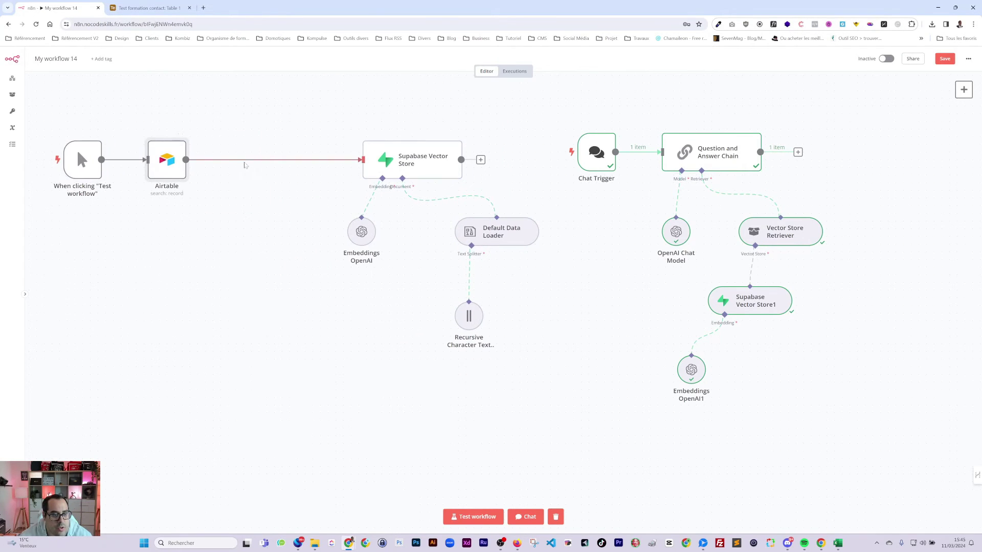
# - Insert an OpenAI Create a Completion node on the Airtable→Supabase link and add a prompt message
pyautogui.click(268, 160)
pyautogui.write('o')
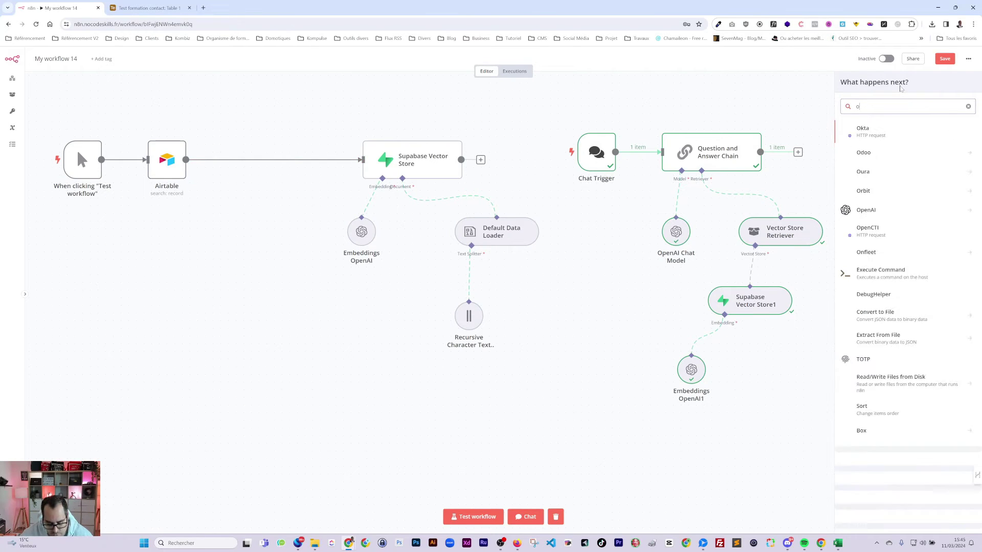
pyautogui.write('pe')
pyautogui.click(869, 131)
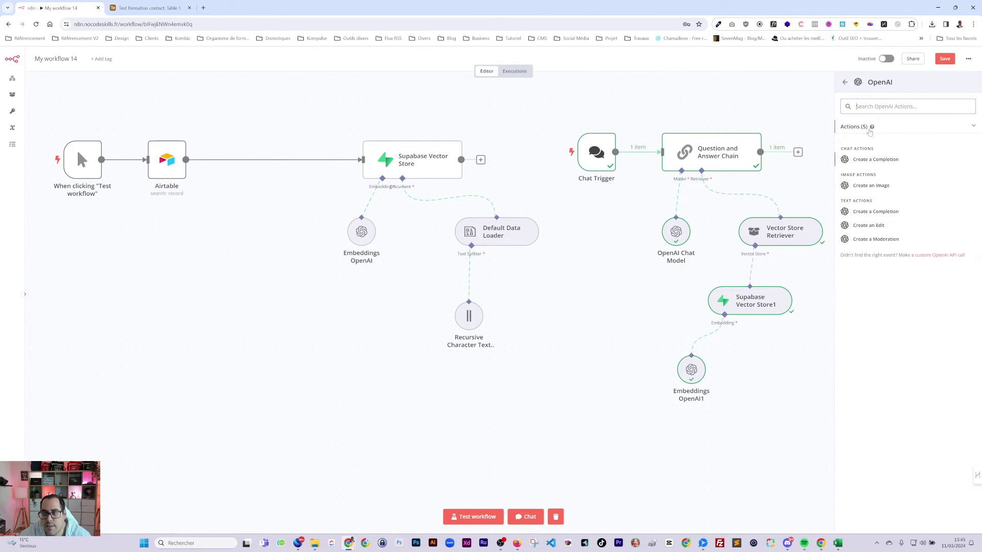
pyautogui.click(877, 160)
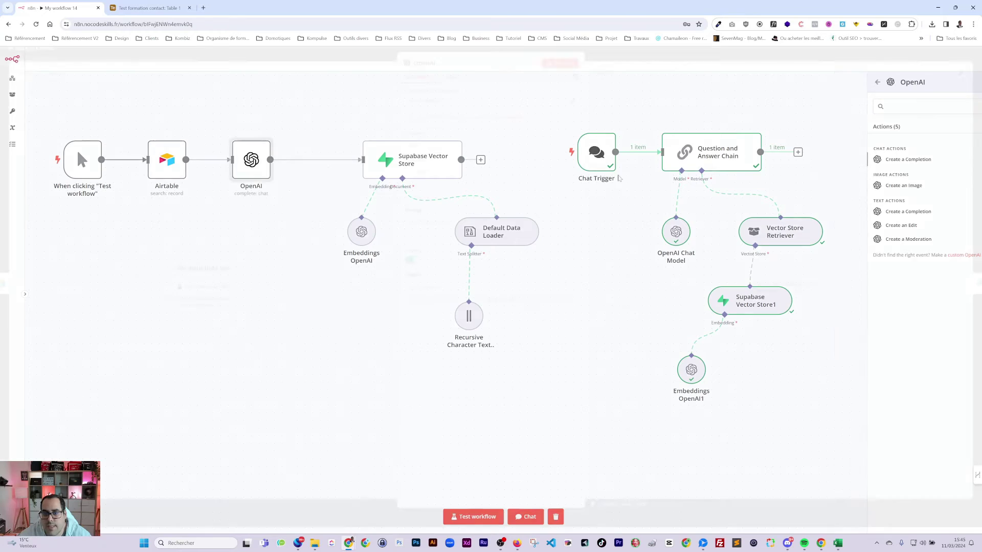
pyautogui.click(431, 242)
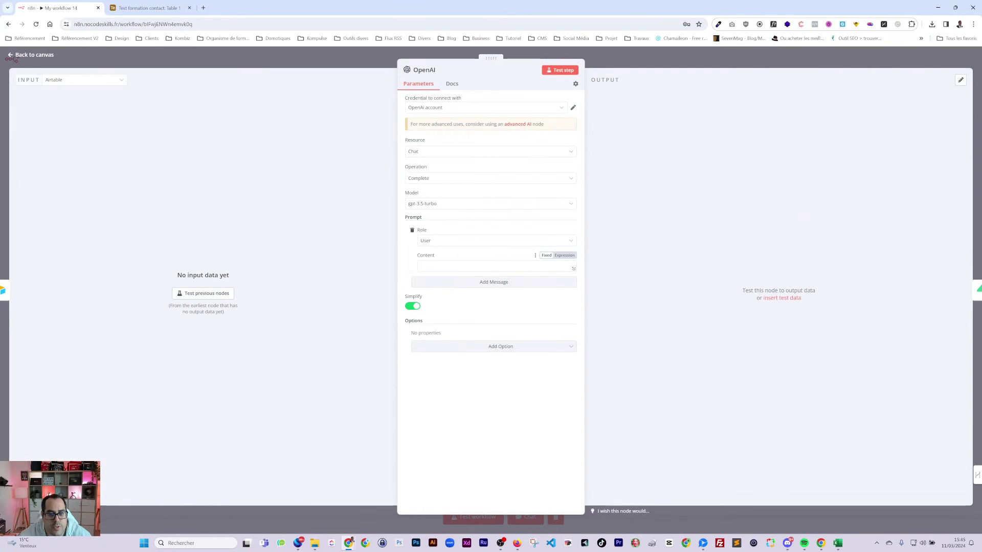
# - Write the OpenAI user message 'Peux tu me faire une petite description reprenant ces élements :'
pyautogui.click(491, 265)
pyautogui.write('Peux tu m')
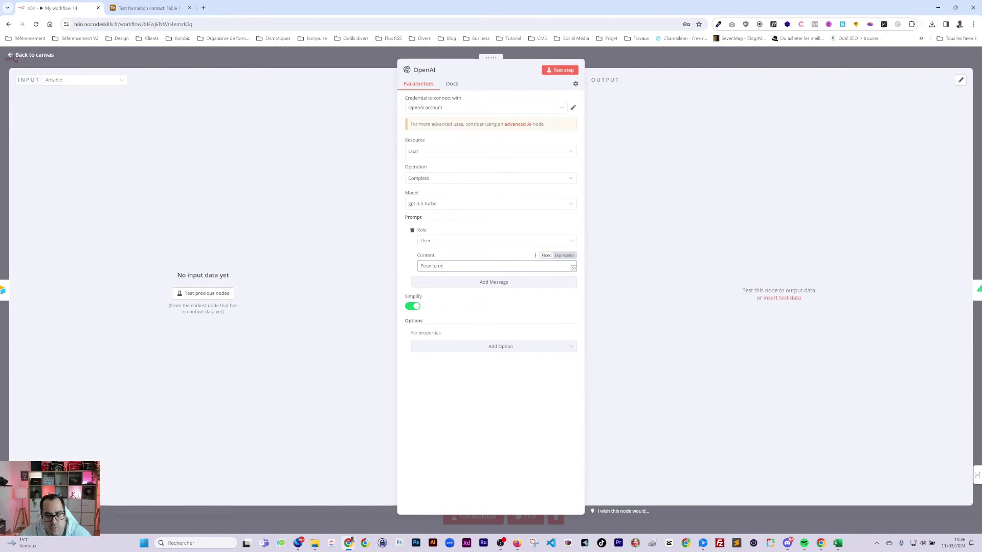
pyautogui.write('e faire une pet')
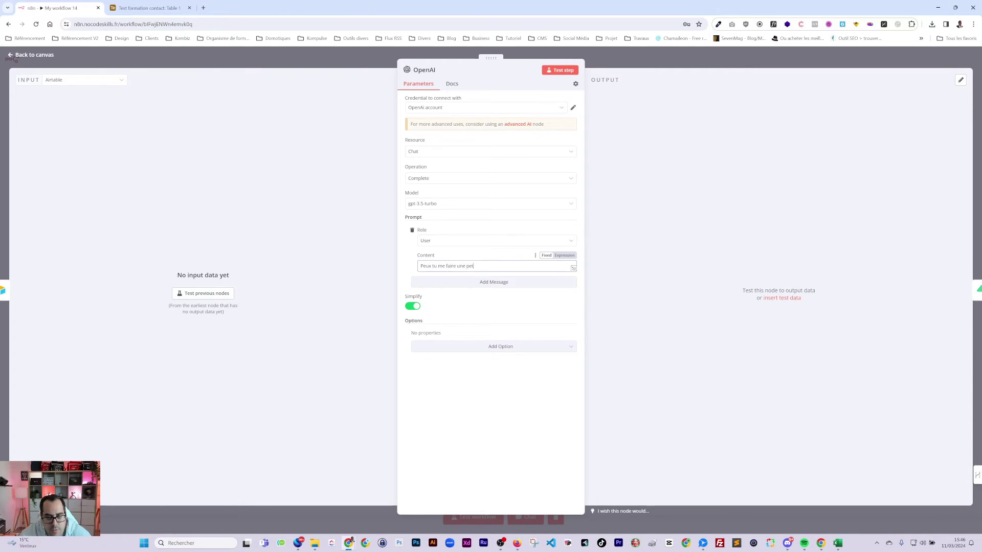
pyautogui.write('ite description reprennant')
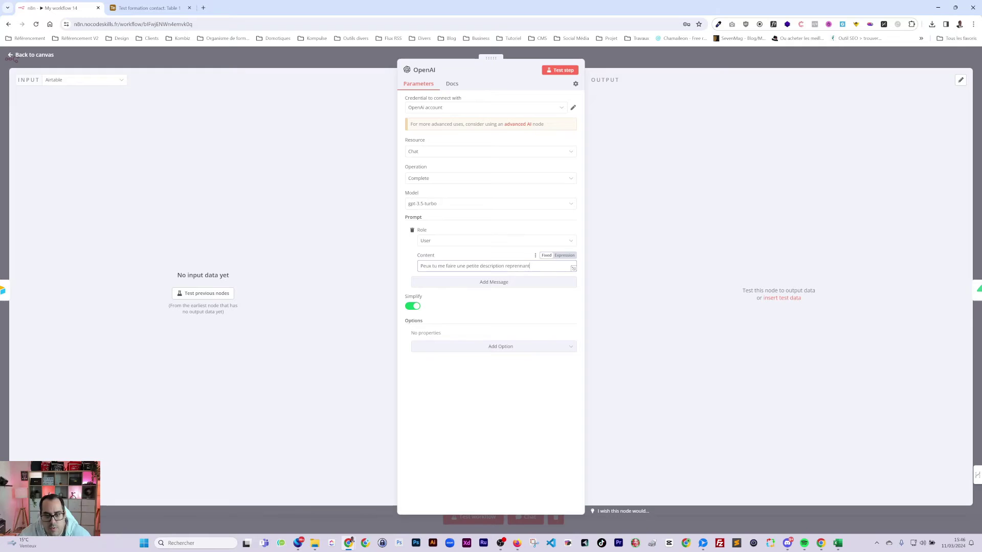
pyautogui.write(' ces')
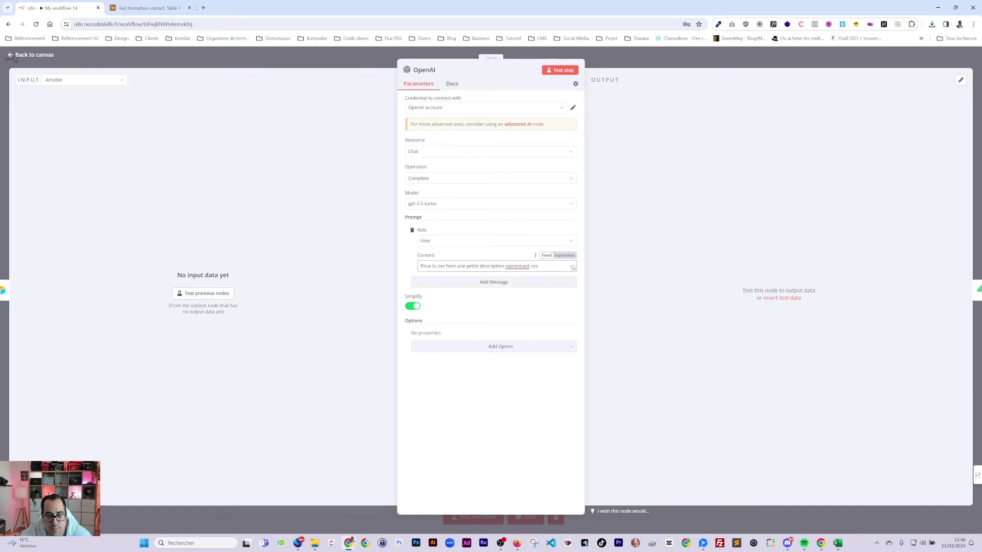
pyautogui.click(522, 266)
pyautogui.press('BackSpace')
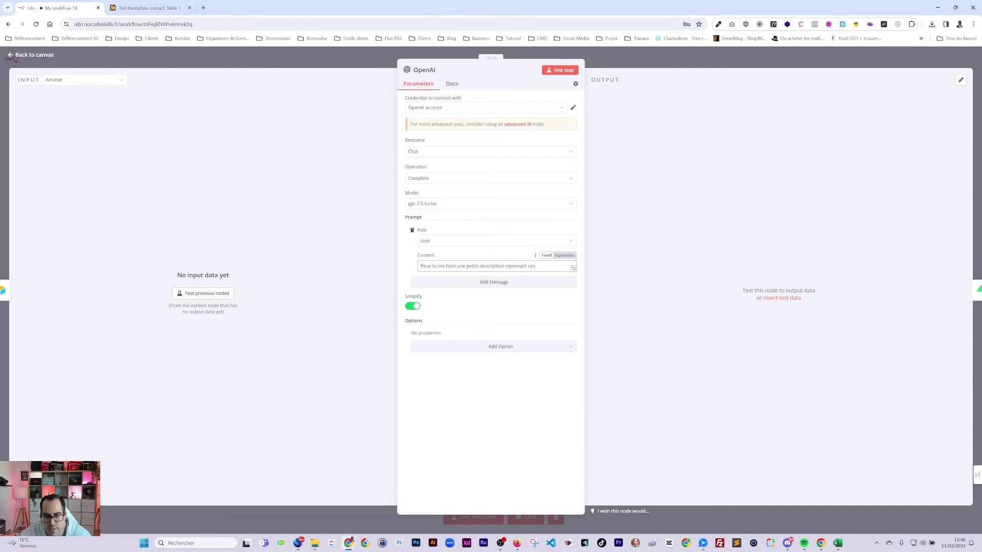
pyautogui.write('élements :')
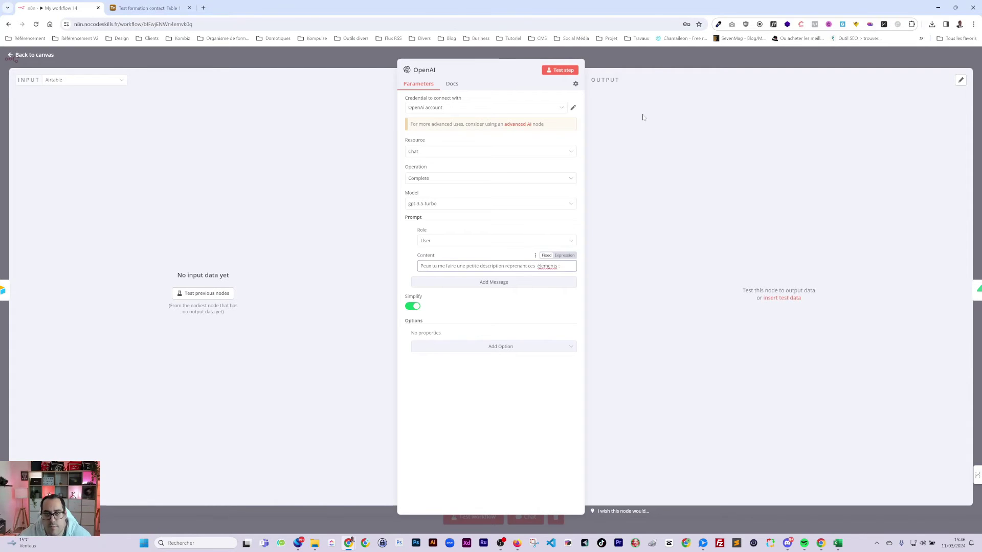
pyautogui.click(654, 65)
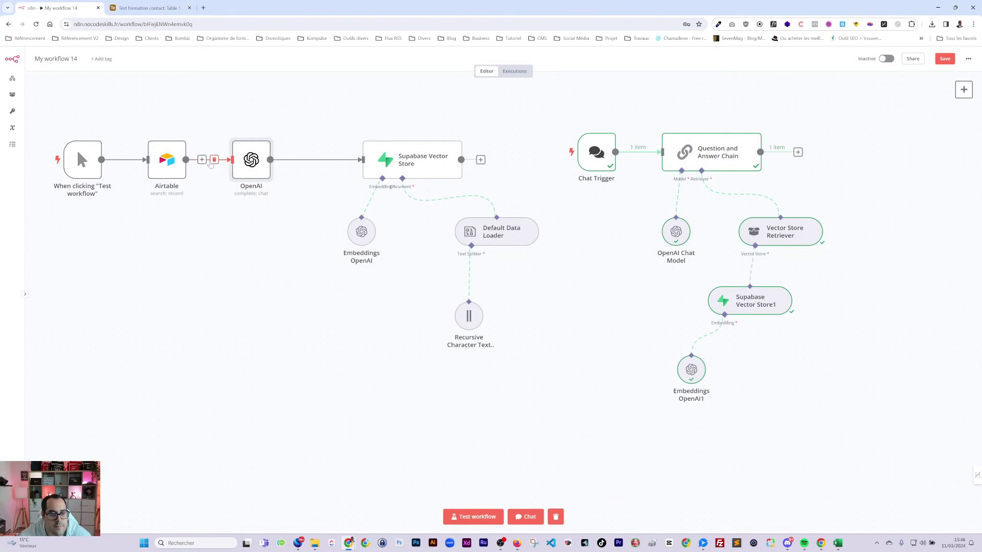
# - Replace the Airtable→OpenAI link with a Loop Over Items node after Airtable
pyautogui.click(214, 163)
pyautogui.click(205, 160)
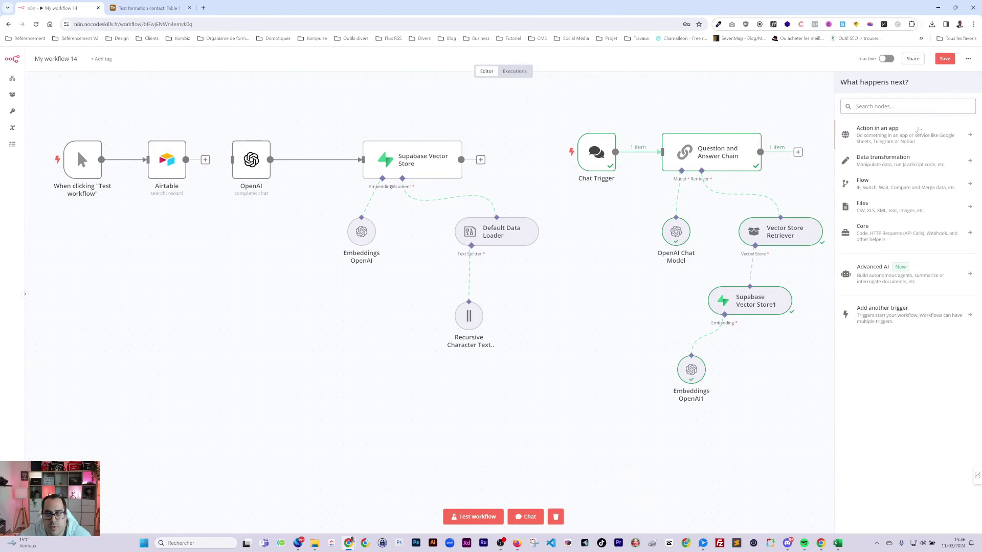
pyautogui.write('loop')
pyautogui.press('Return')
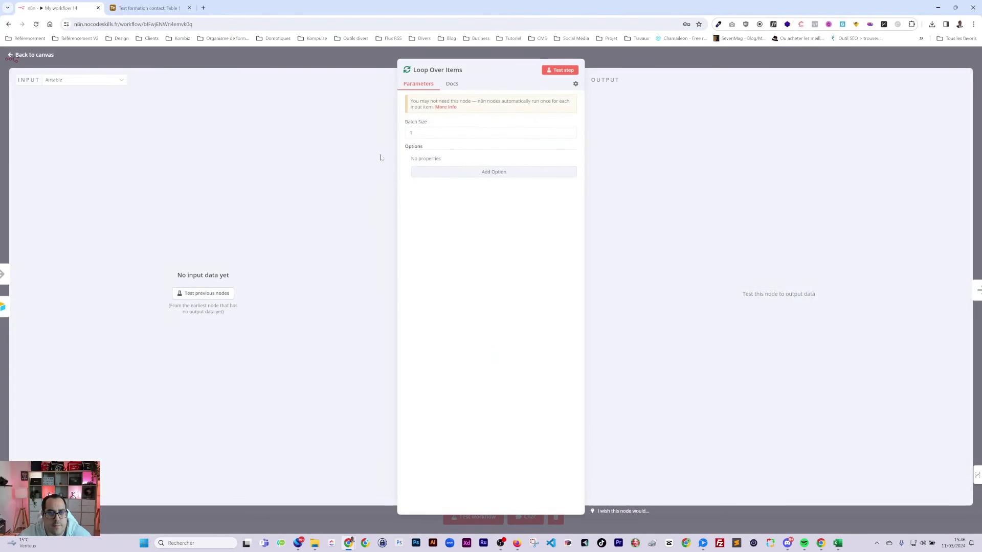
pyautogui.click(626, 69)
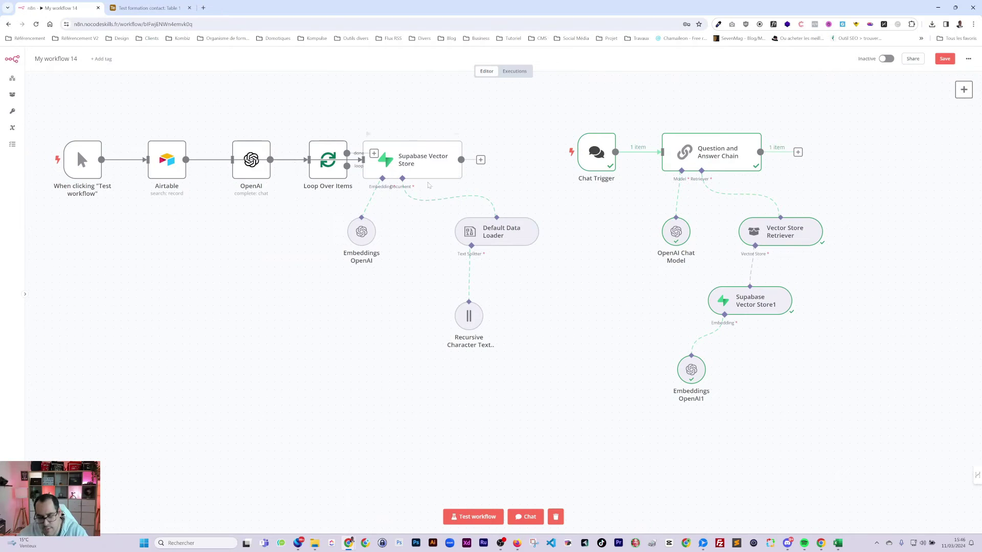
pyautogui.moveTo(328, 148); pyautogui.dragTo(289, 138)
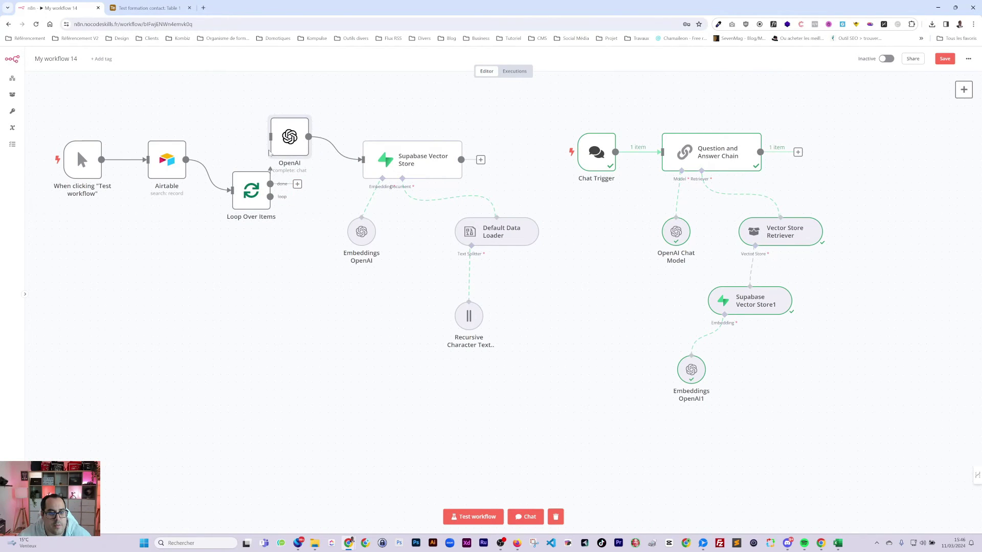
# - Shift the chat and vector store groups right and line up Airtable, Loop Over Items and OpenAI
pyautogui.moveTo(560, 110); pyautogui.dragTo(867, 391)
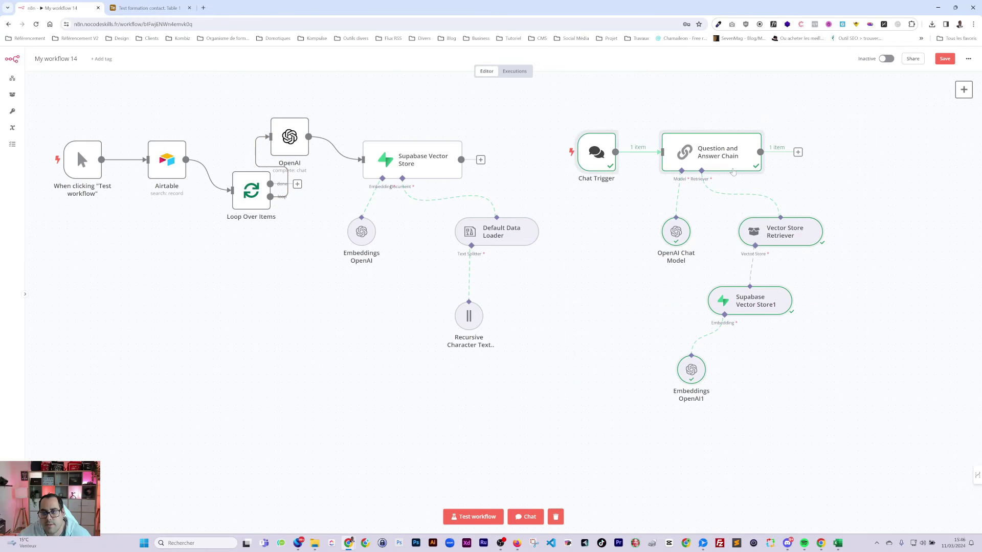
pyautogui.moveTo(724, 140); pyautogui.dragTo(900, 149)
pyautogui.moveTo(273, 104); pyautogui.dragTo(506, 360)
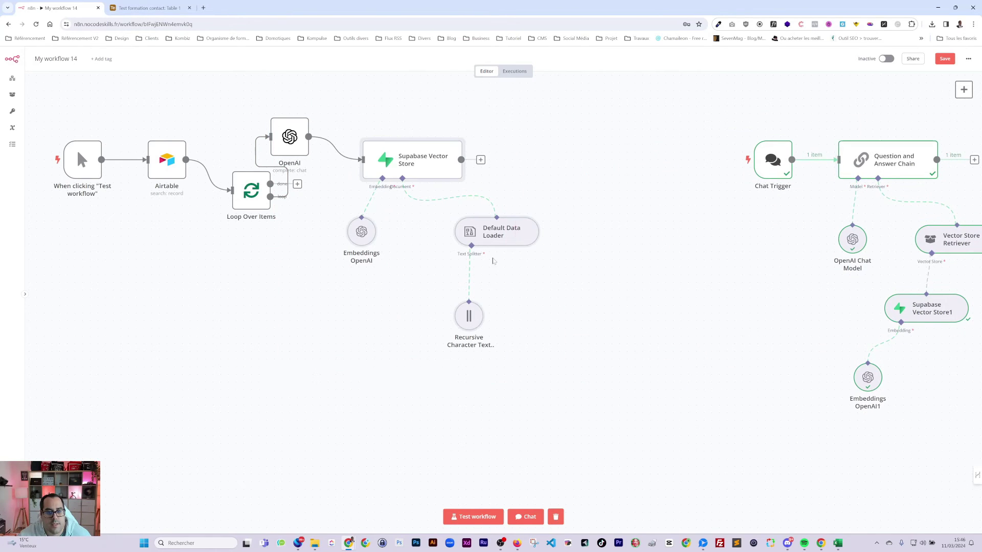
pyautogui.moveTo(441, 163); pyautogui.dragTo(533, 171)
pyautogui.moveTo(307, 139); pyautogui.dragTo(393, 171)
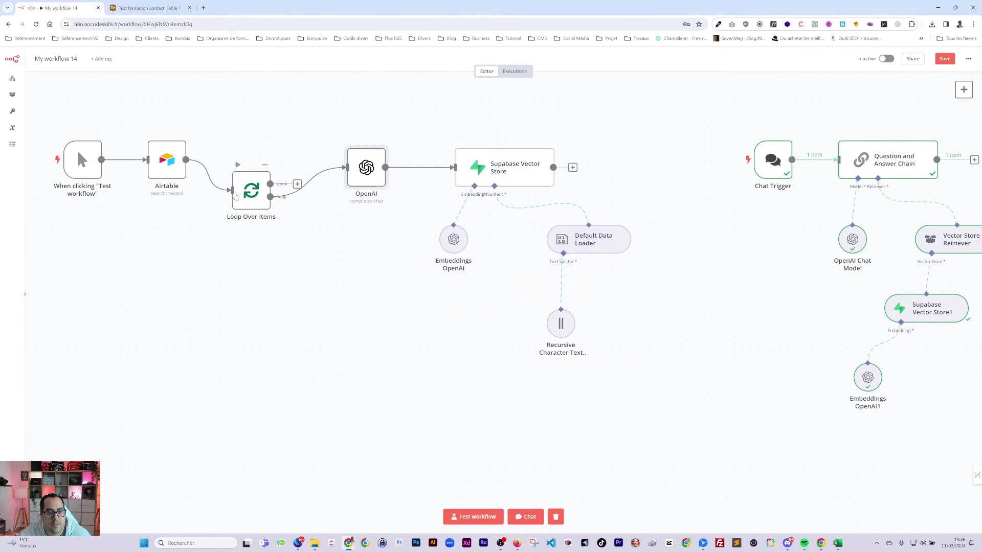
pyautogui.moveTo(251, 191); pyautogui.dragTo(259, 160)
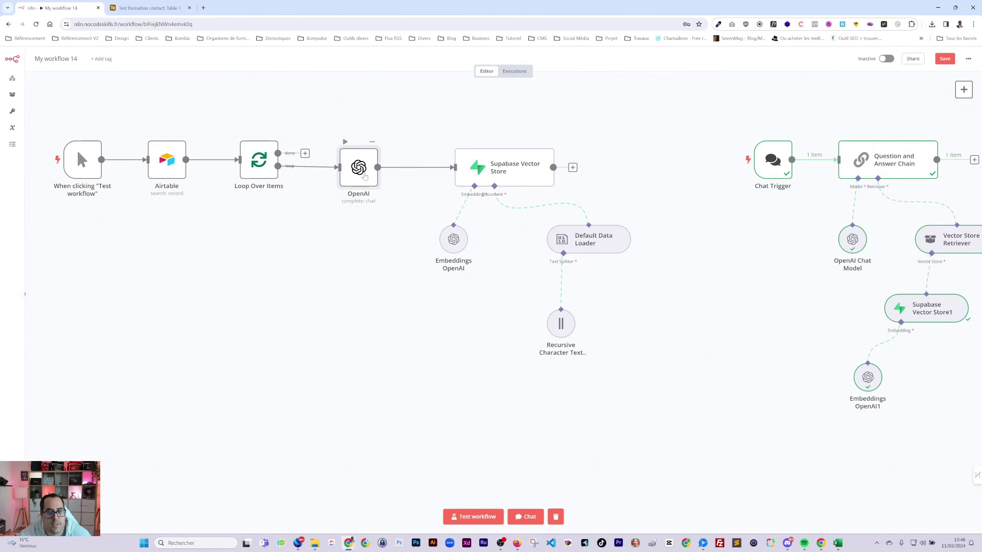
pyautogui.doubleClick(354, 173)
pyautogui.press('Escape')
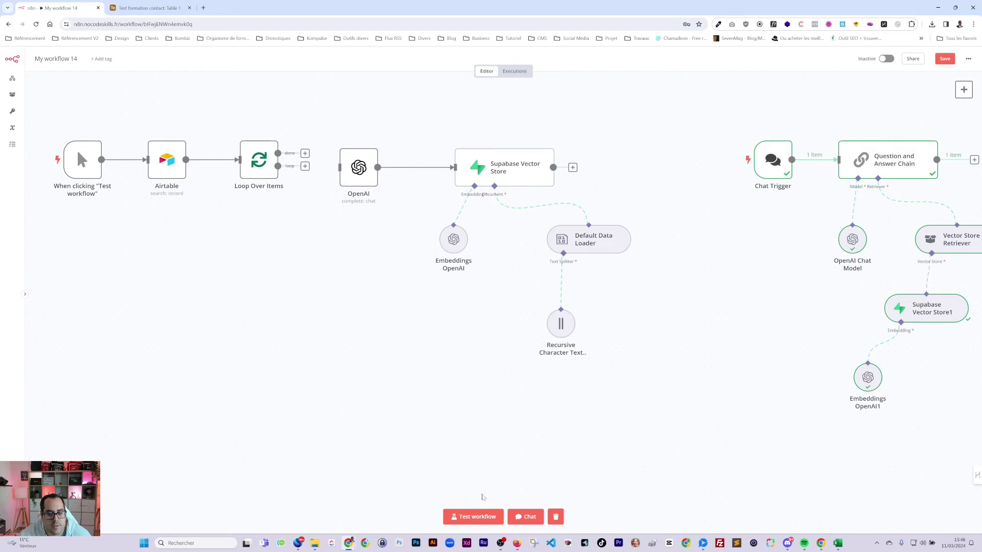
# - Rerun the workflow test with the chat nodes temporarily deleted and the workflow saved
pyautogui.click(478, 516)
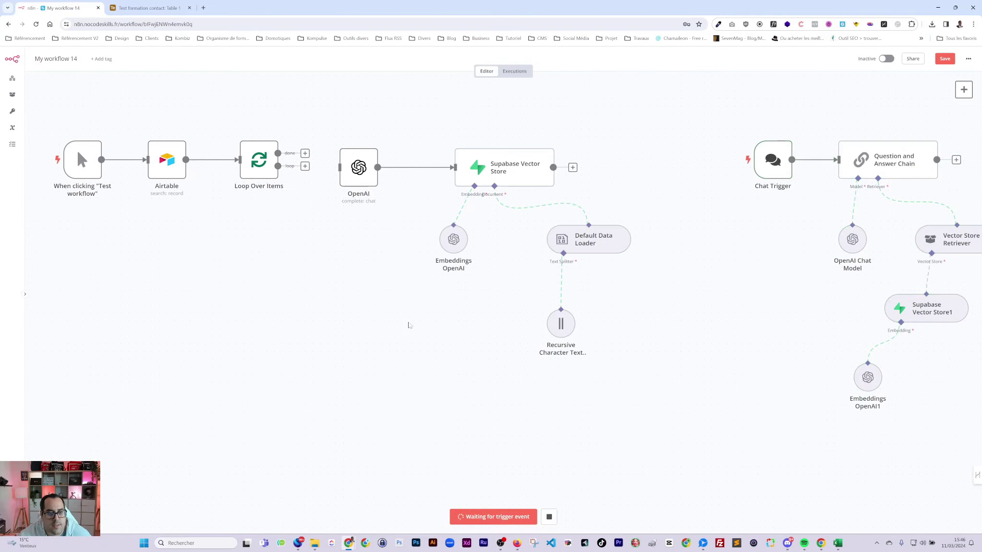
pyautogui.moveTo(707, 90); pyautogui.dragTo(975, 497)
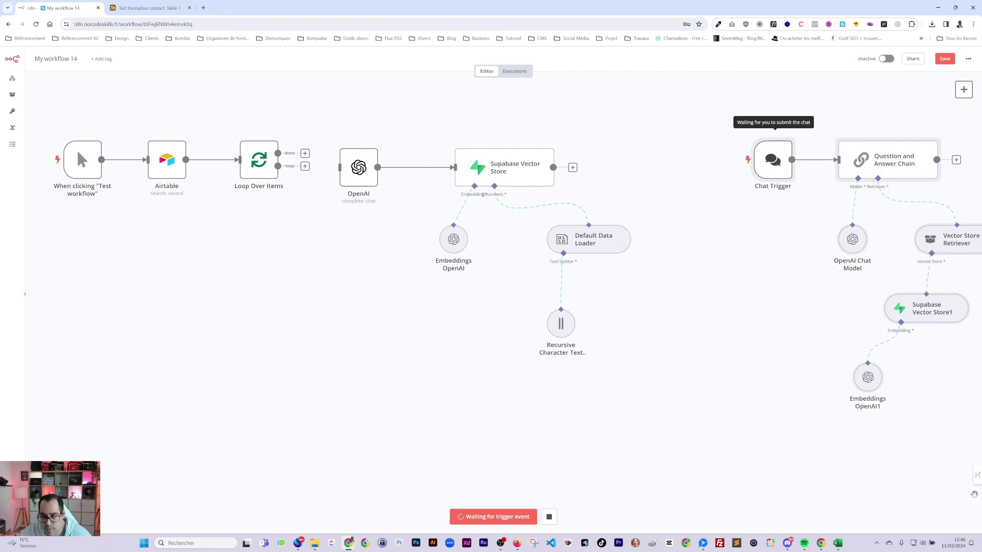
pyautogui.press('Delete')
pyautogui.click(944, 59)
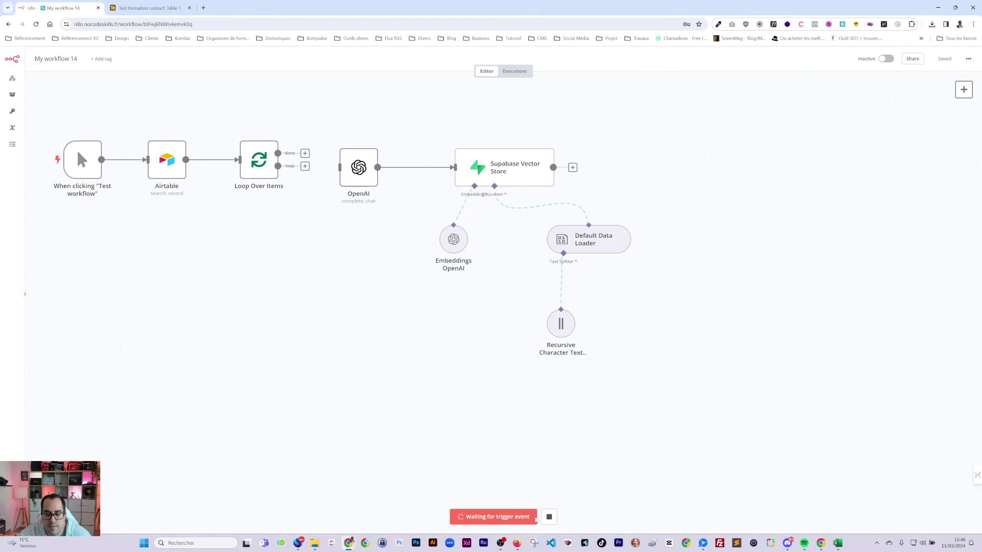
pyautogui.click(548, 517)
pyautogui.click(501, 516)
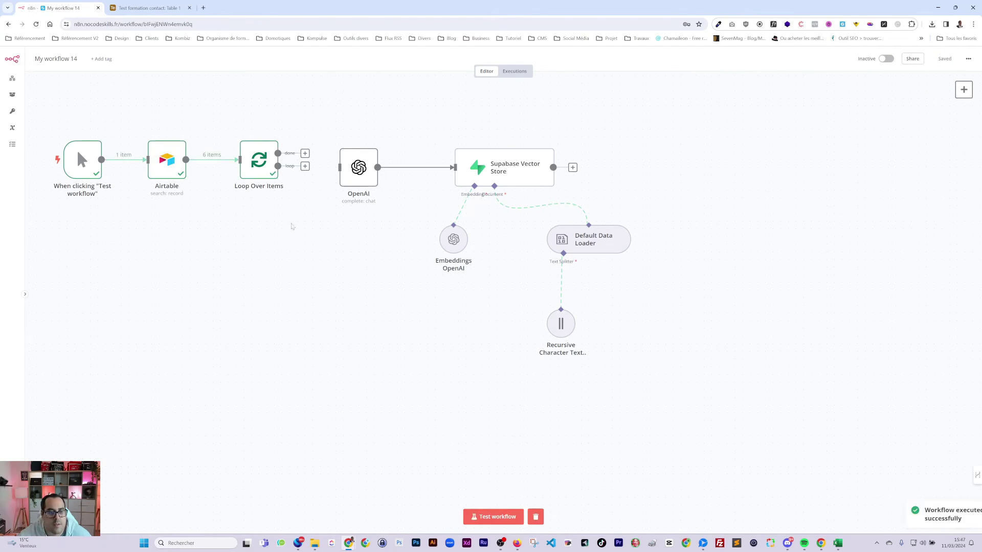
# - Restore the chat nodes and confirm the Loop Over Items loop branch outputs 1 item
pyautogui.hotkey('ctrl', 'z')
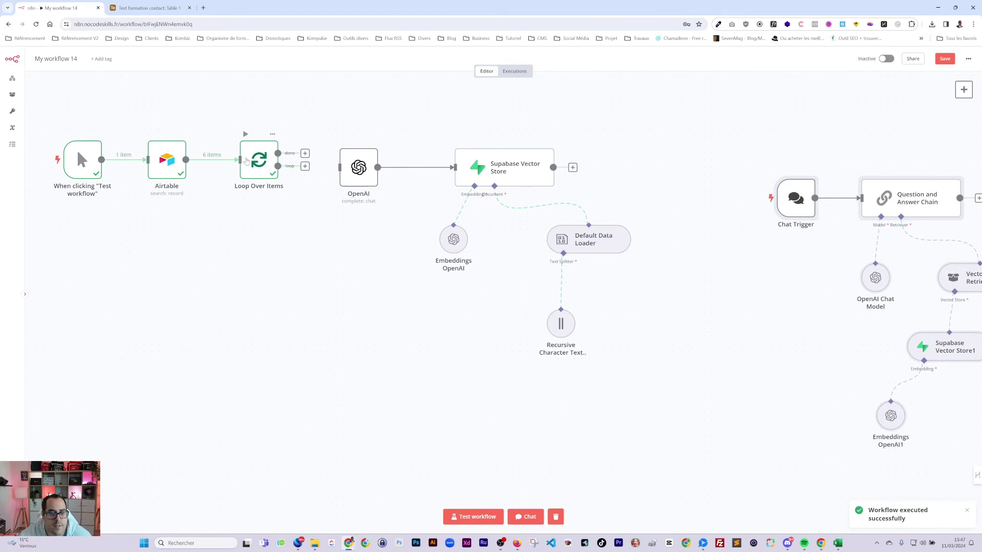
pyautogui.doubleClick(247, 162)
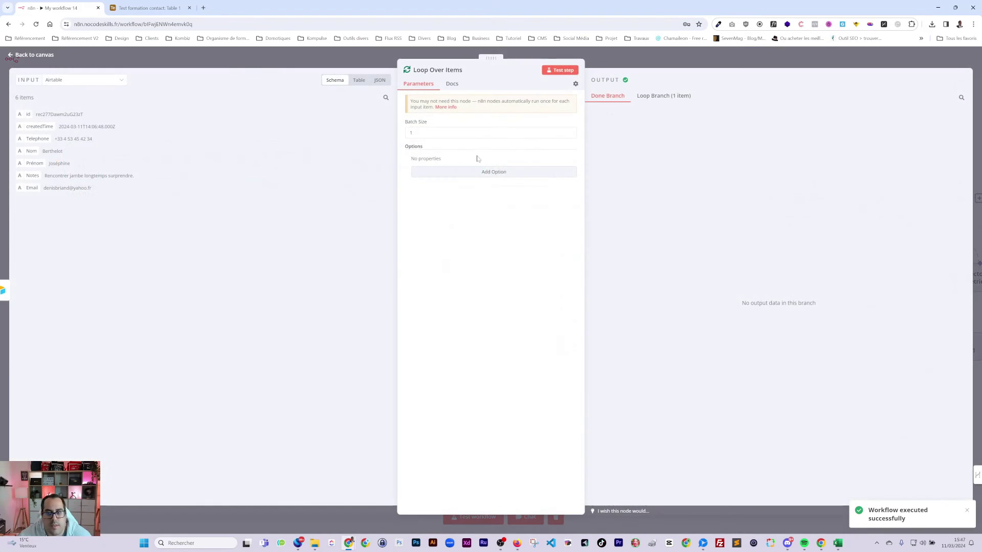
pyautogui.click(664, 96)
pyautogui.press('Escape')
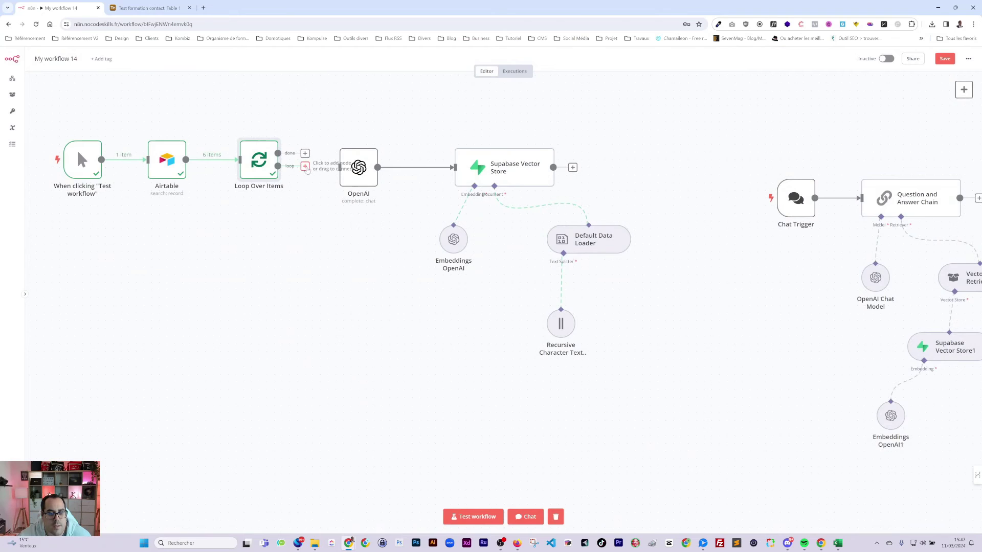
# - Insert the Prénom and Email fields into the OpenAI prompt, labelled Nom, Prénom, Note and Email
pyautogui.doubleClick(358, 168)
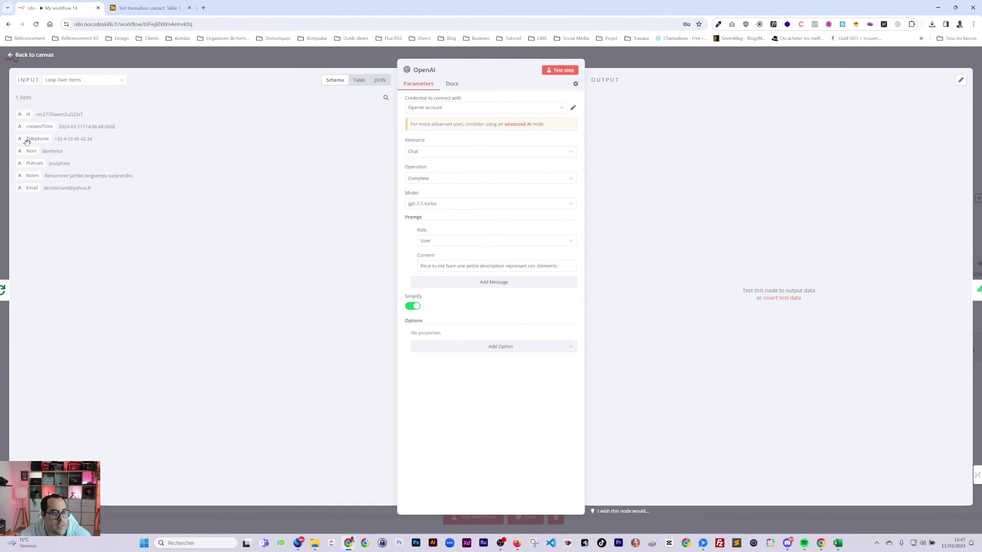
pyautogui.moveTo(31, 159); pyautogui.dragTo(463, 268)
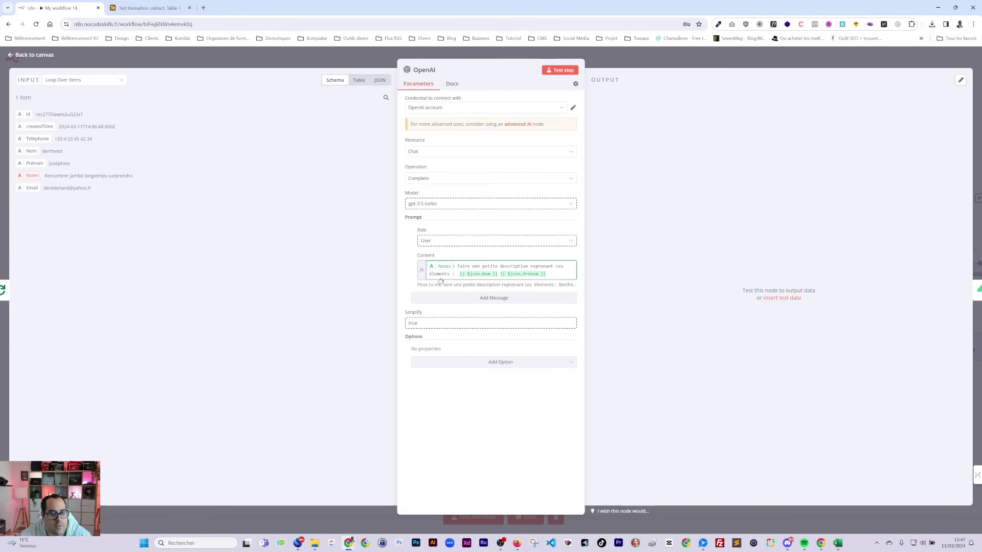
pyautogui.moveTo(32, 188); pyautogui.dragTo(507, 281)
pyautogui.click(573, 284)
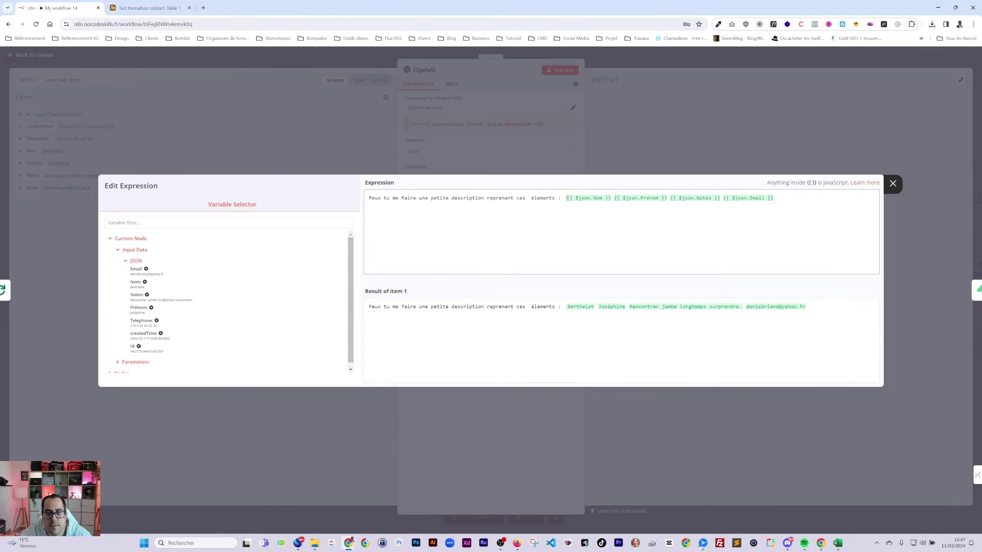
pyautogui.write('Nom : ')
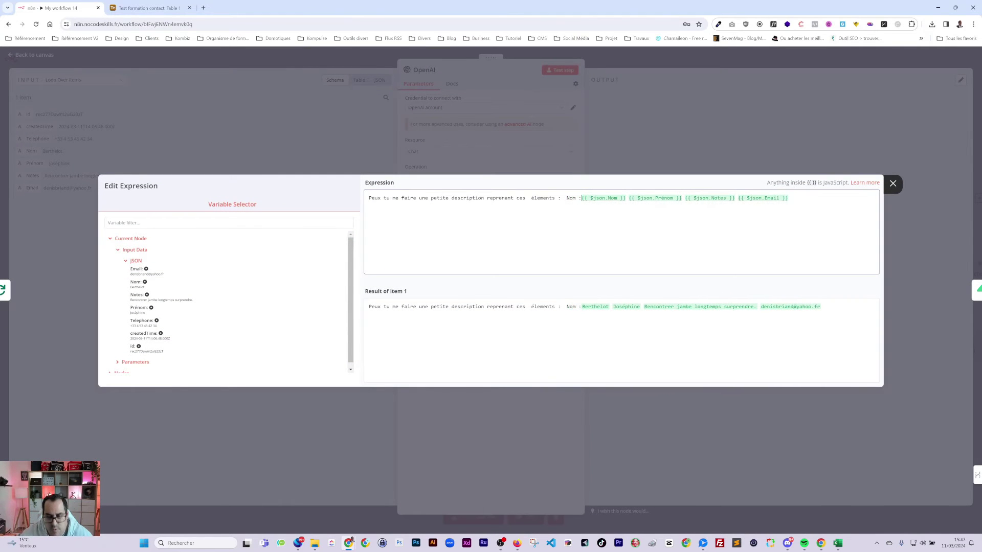
pyautogui.write('Pré')
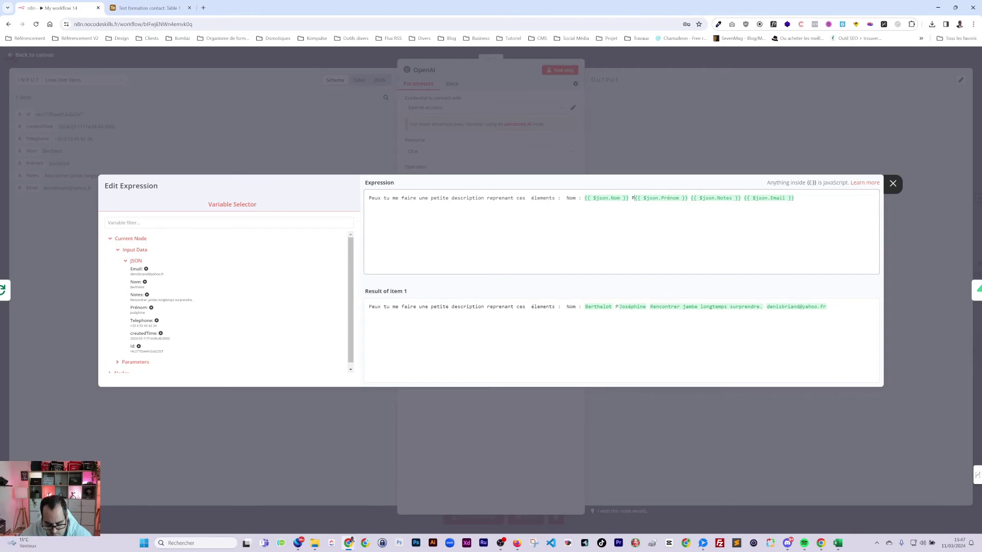
pyautogui.write('nom :')
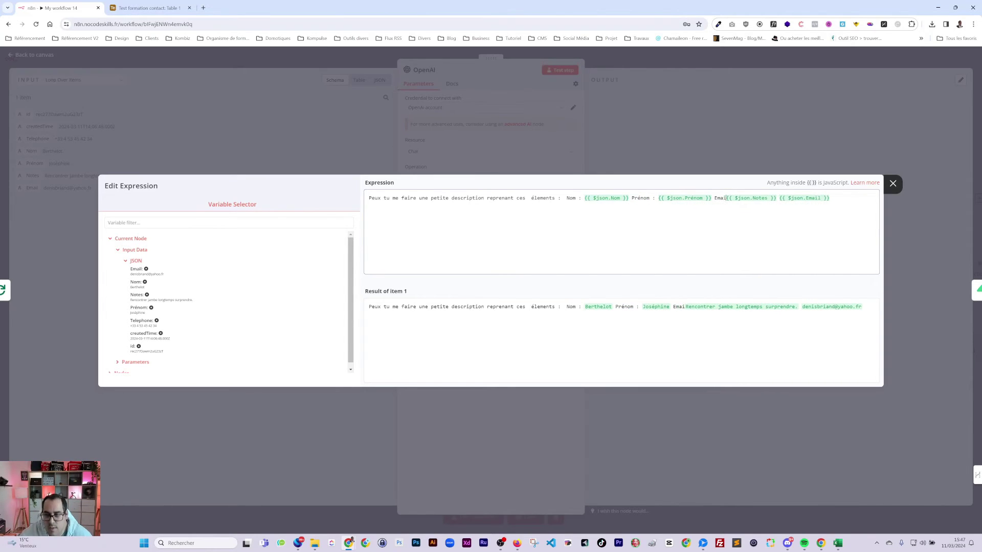
pyautogui.press('BackSpace')
pyautogui.press('BackSpace')
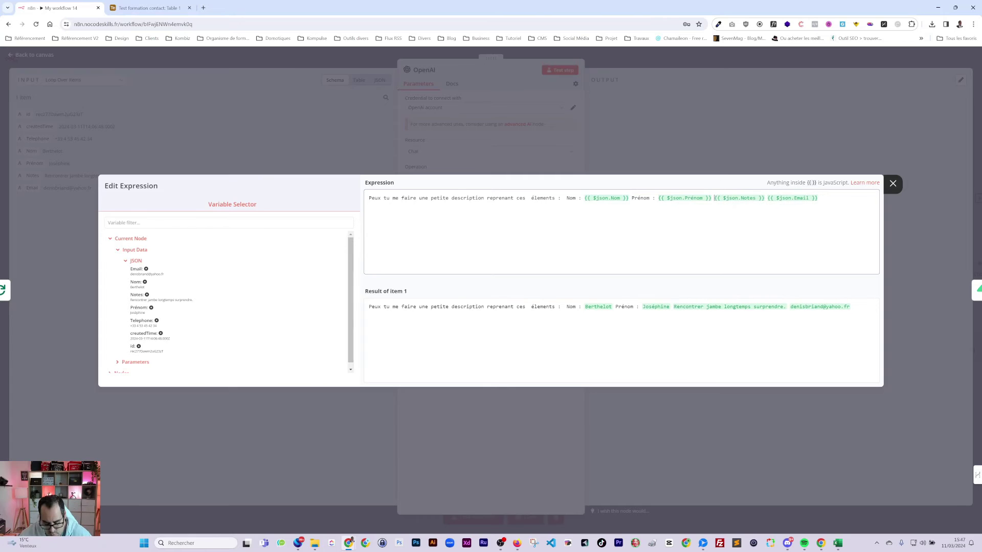
pyautogui.write('Note : ')
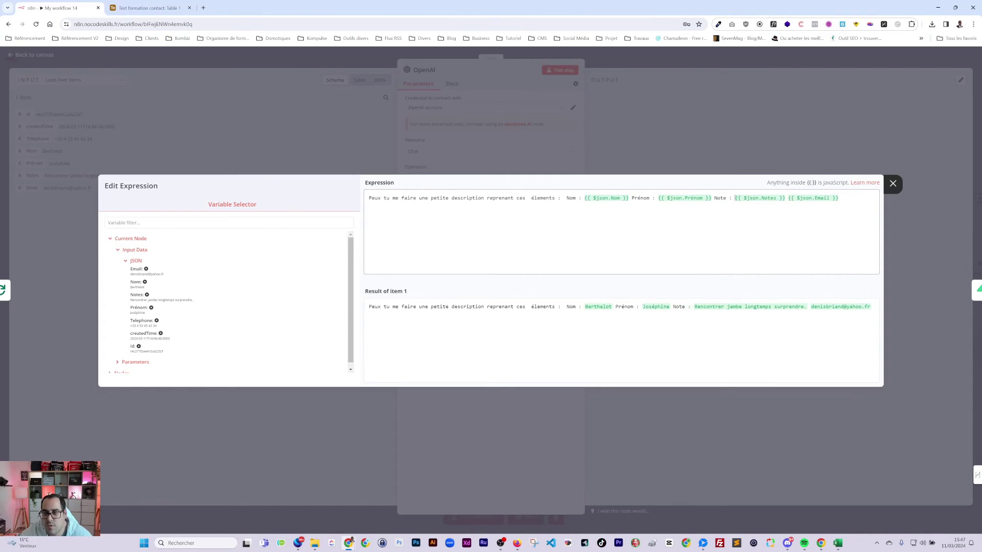
pyautogui.write(' Email ')
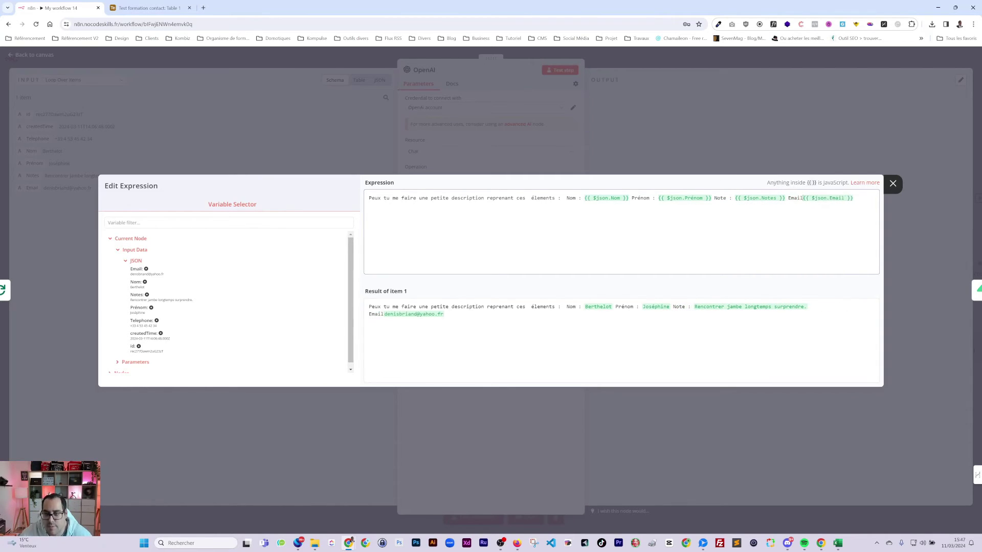
pyautogui.write(':')
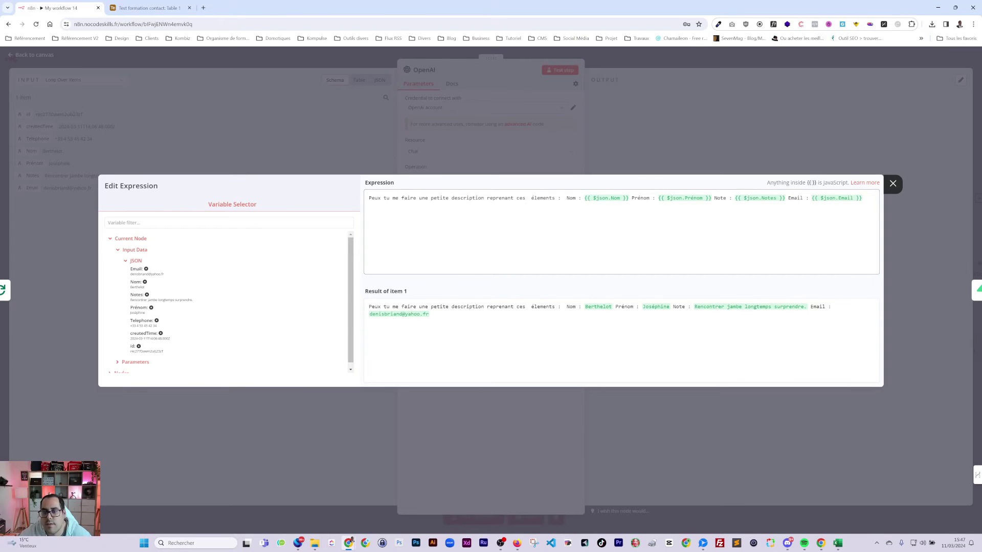
pyautogui.click(605, 174)
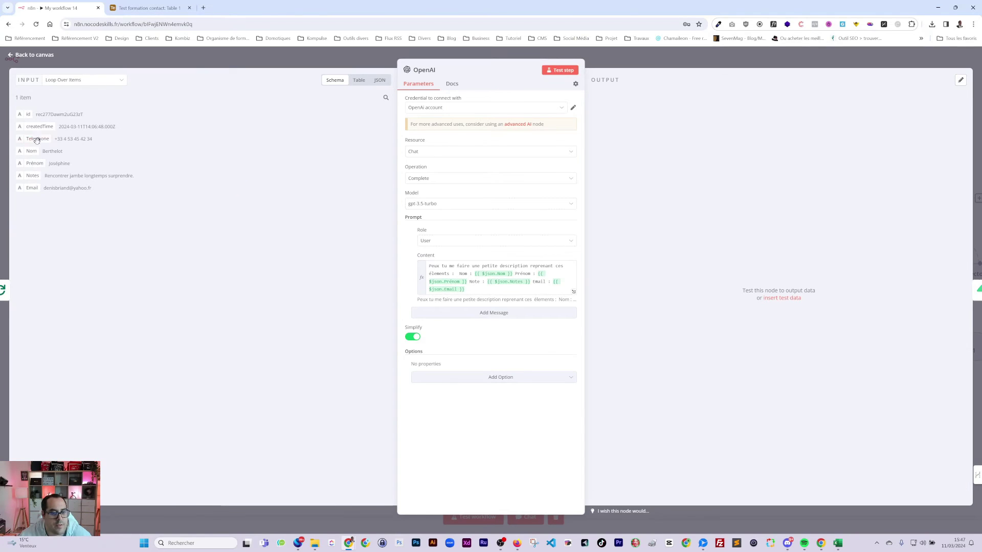
# - Add the Telephone field to the prompt with a Téléphone label
pyautogui.moveTo(37, 140); pyautogui.dragTo(491, 286)
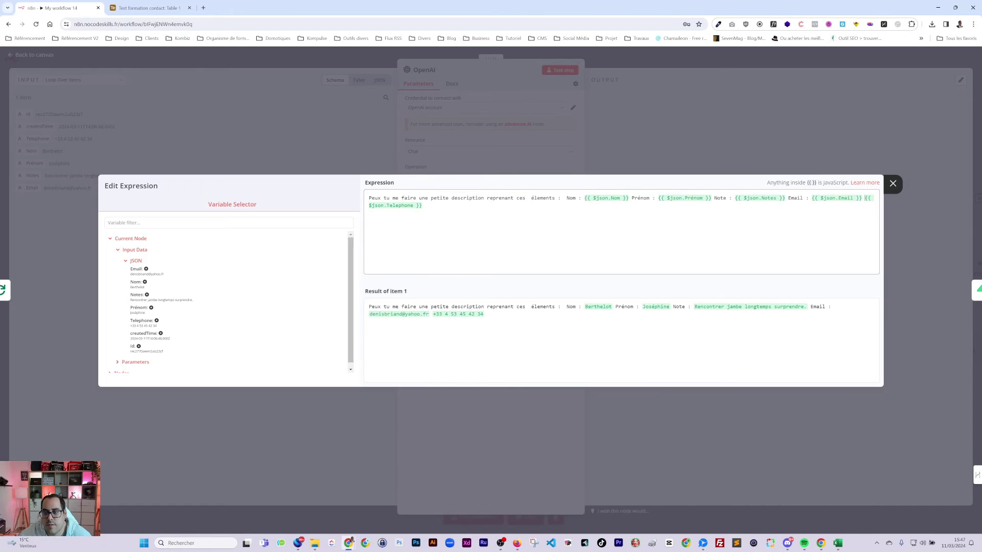
pyautogui.write('Télépgho,e')
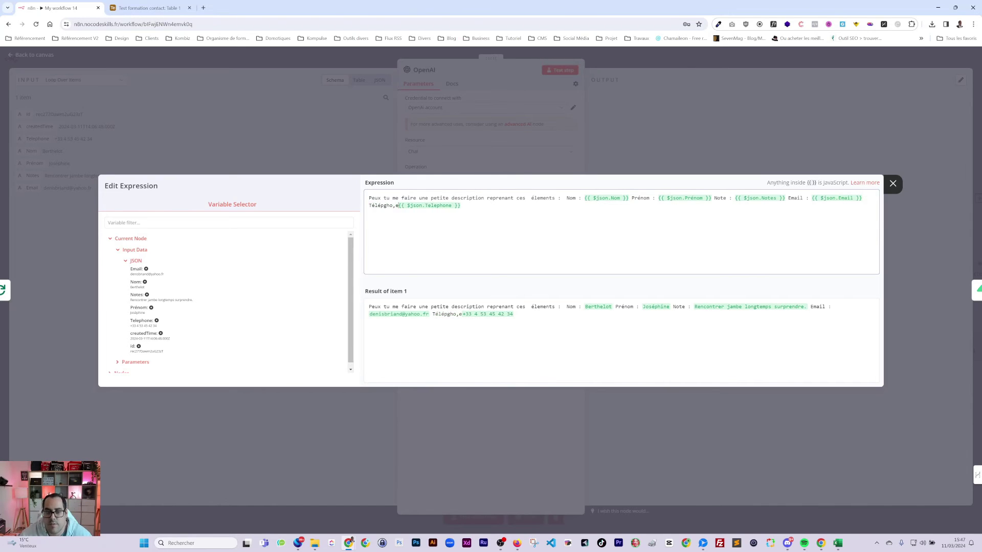
pyautogui.press('BackSpace')
pyautogui.press('BackSpace')
pyautogui.press('BackSpace')
pyautogui.press('BackSpace')
pyautogui.press('BackSpace')
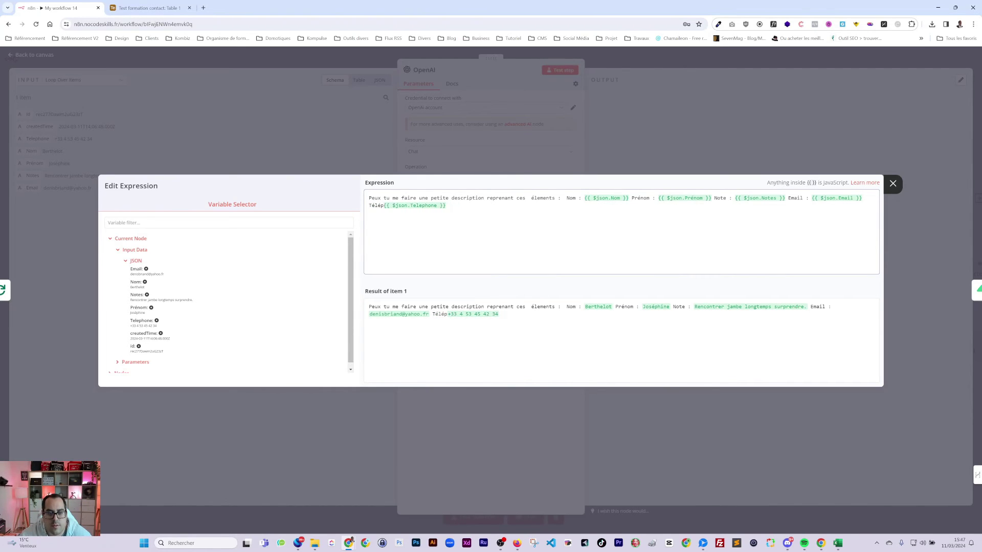
pyautogui.write('phone')
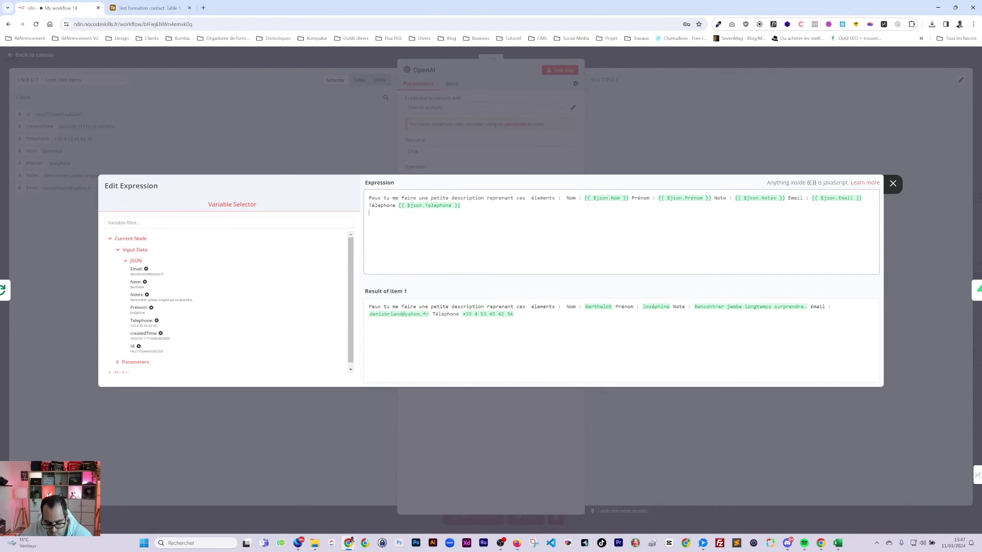
# - Begin the objective sentence 'objectif est de faire en sorte…' after the contact fields
pyautogui.press('BackSpace')
pyautogui.write("'objectif est")
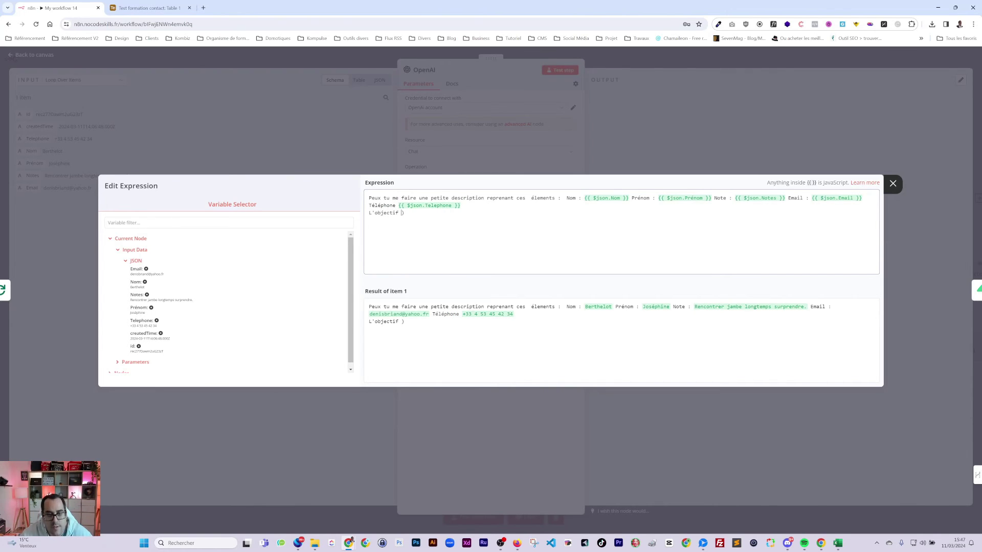
pyautogui.write(' de faire en')
pyautogui.write(' sr')
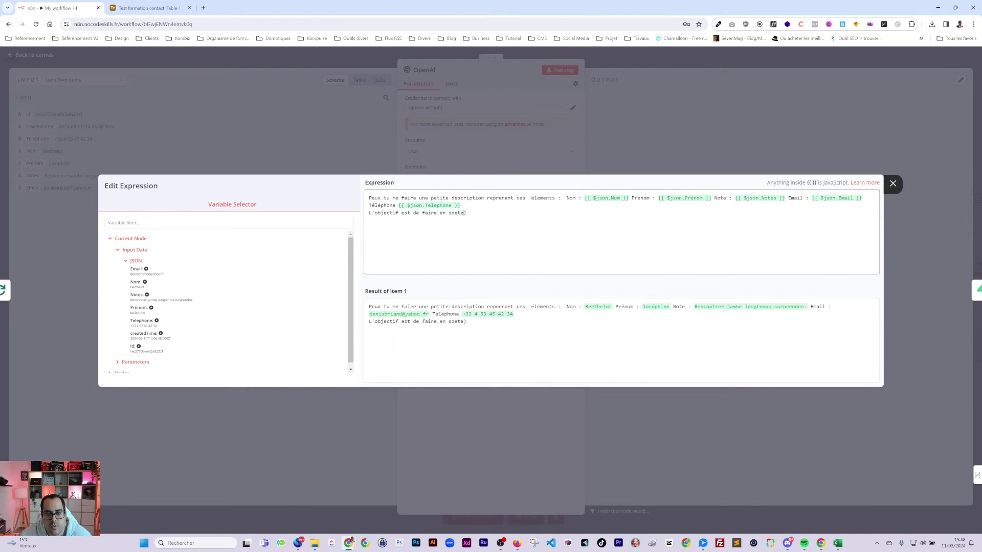
pyautogui.press('BackSpace')
pyautogui.write('orte de pouvoir')
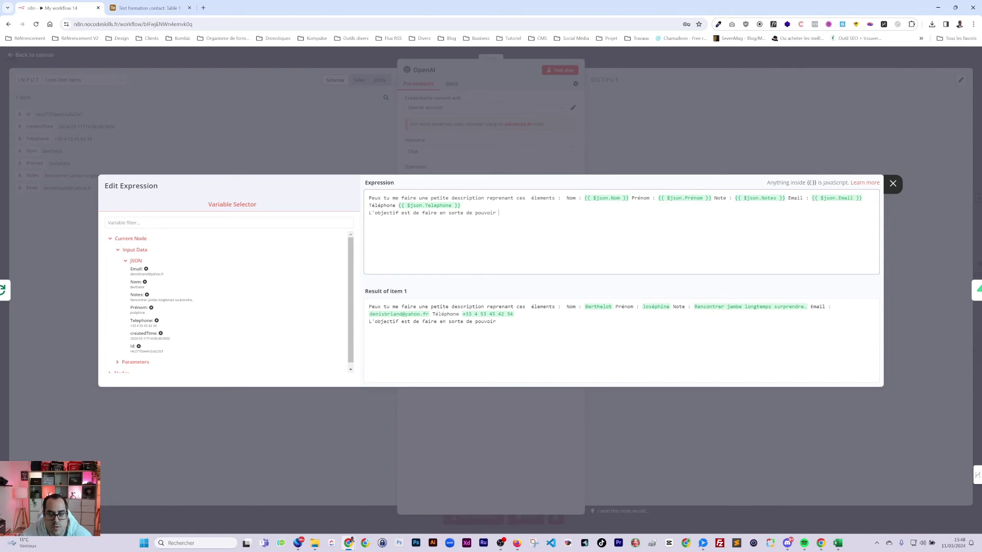
pyautogui.write('des qu')
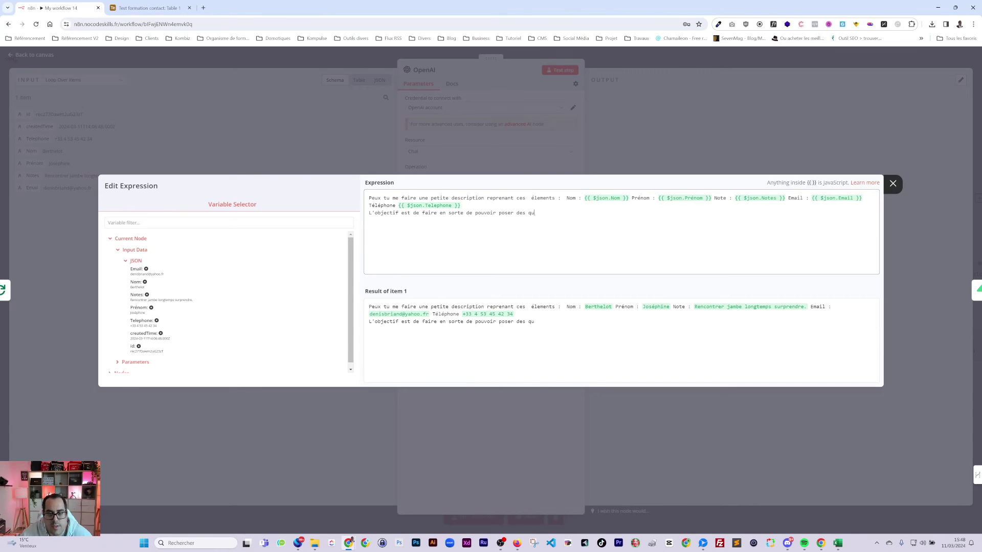
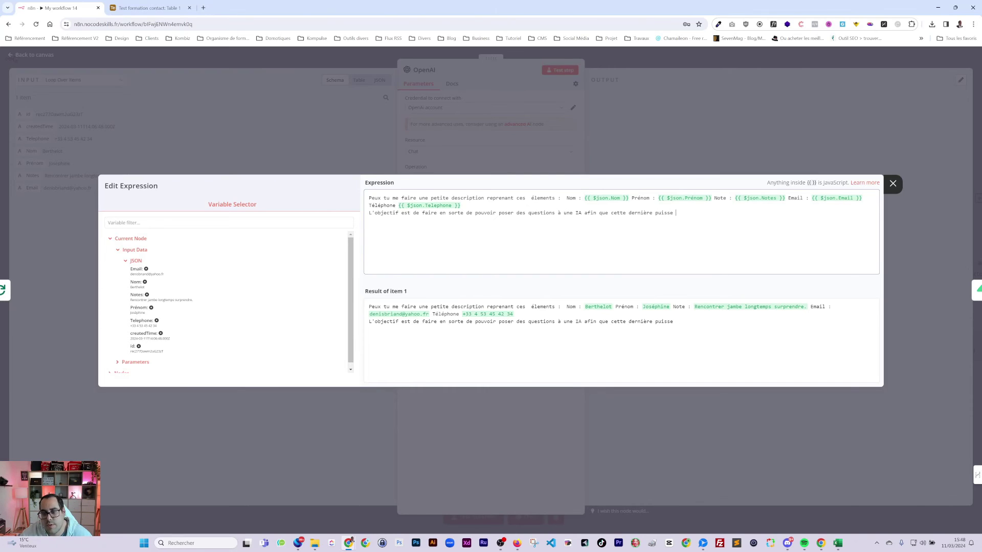
# - Finish the prompt asking for a description from the complementary information provided, then close the editor
pyautogui.write('nous retourner les i')
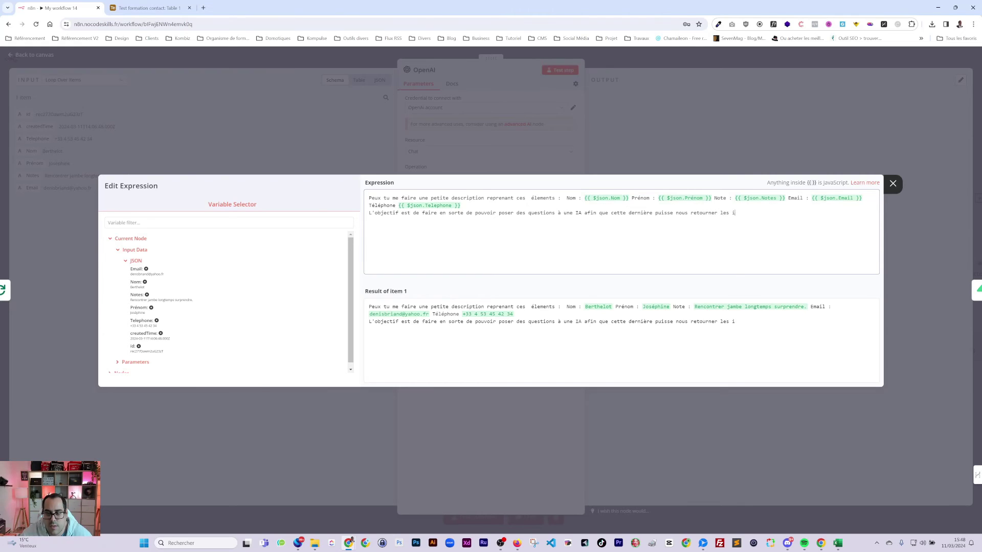
pyautogui.write('nformations complét')
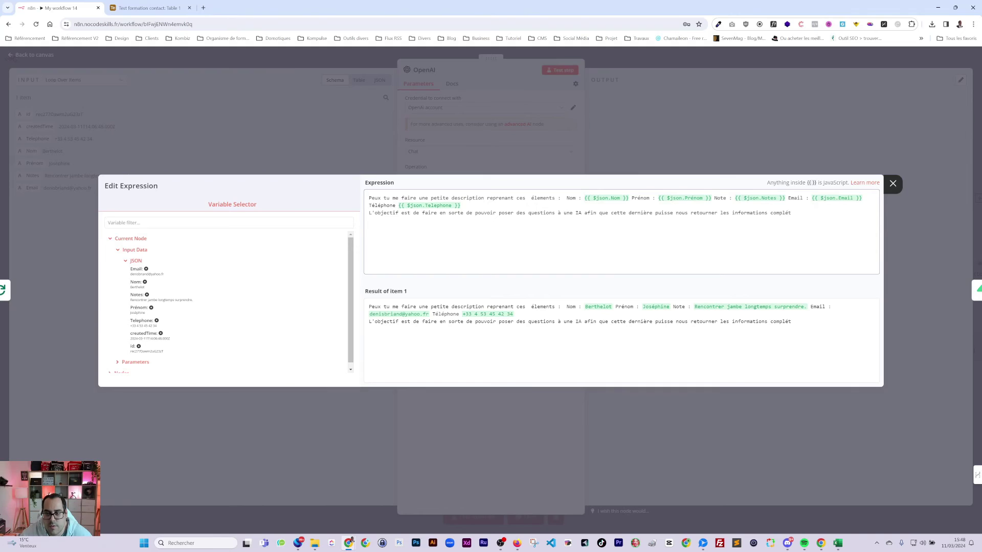
pyautogui.write('air')
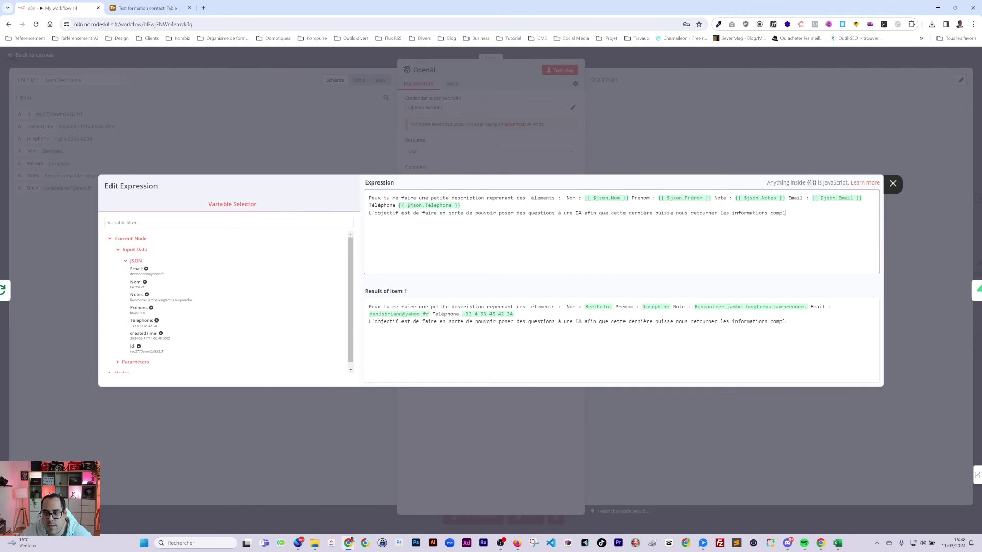
pyautogui.write("émentaires qu'o")
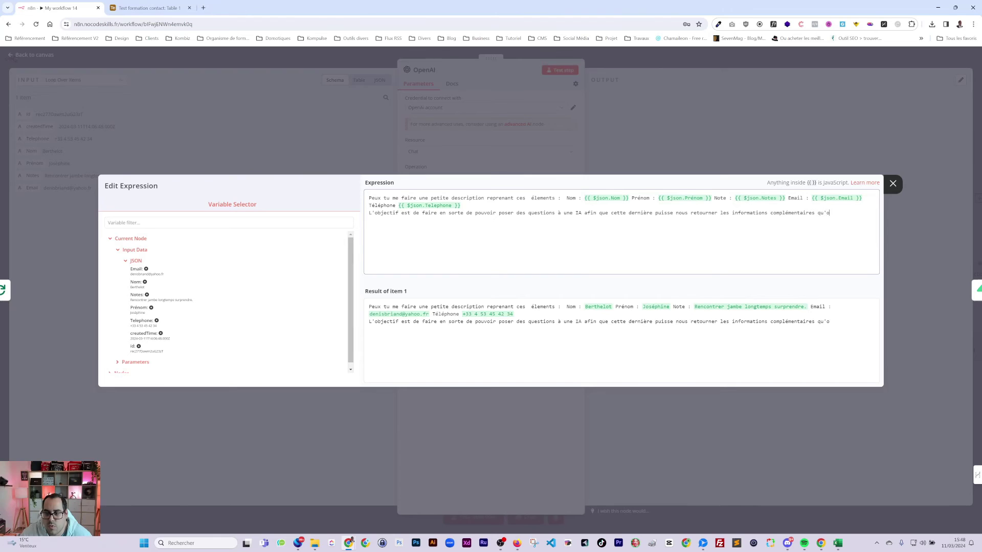
pyautogui.write('a founi')
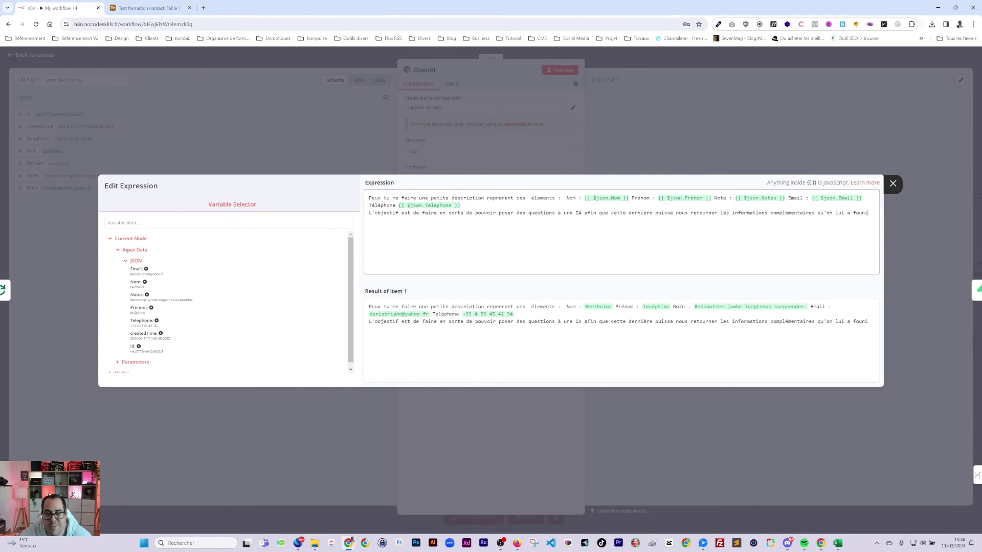
pyautogui.press('Escape')
pyautogui.press('Escape')
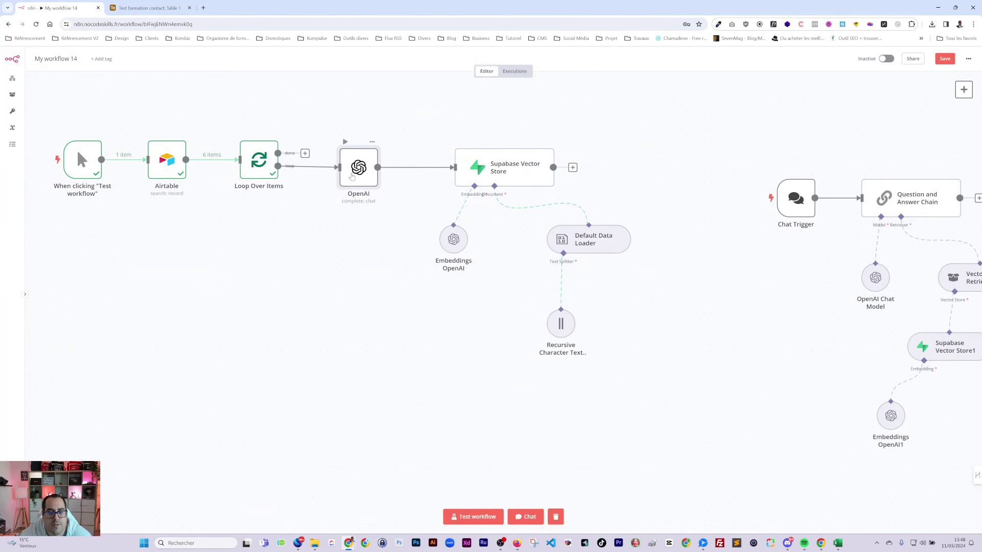
# - Remove the OpenAI-to-vector-store link, test-run without the chat nodes, then restore those nodes
pyautogui.moveTo(352, 177); pyautogui.dragTo(360, 176)
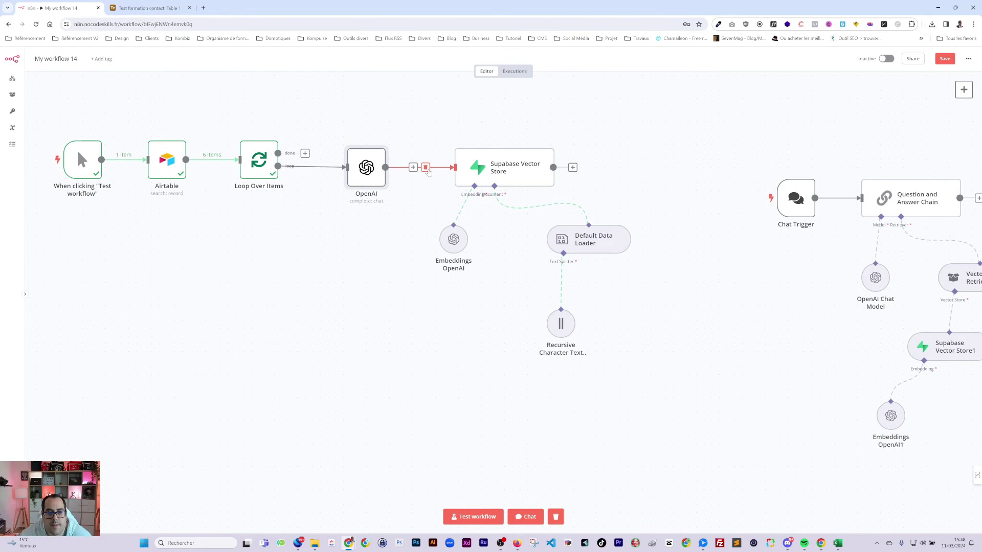
pyautogui.click(426, 168)
pyautogui.moveTo(727, 125); pyautogui.dragTo(976, 328)
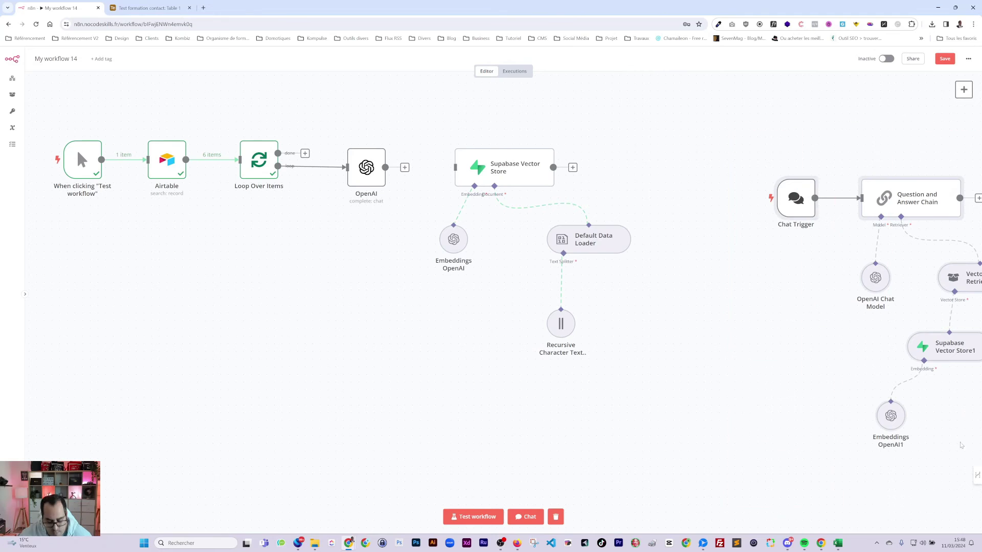
pyautogui.press('Delete')
pyautogui.click(484, 518)
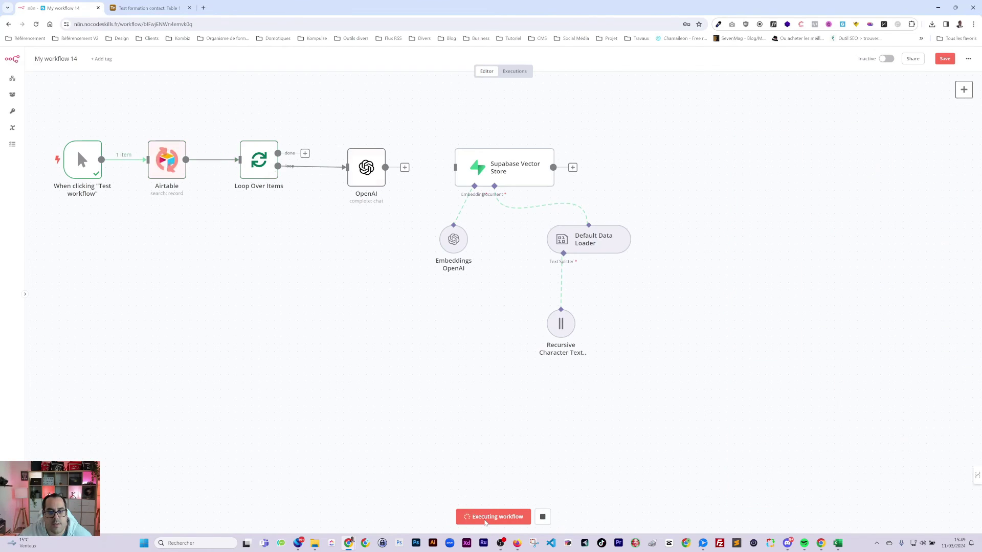
pyautogui.hotkey('ctrl', 'z')
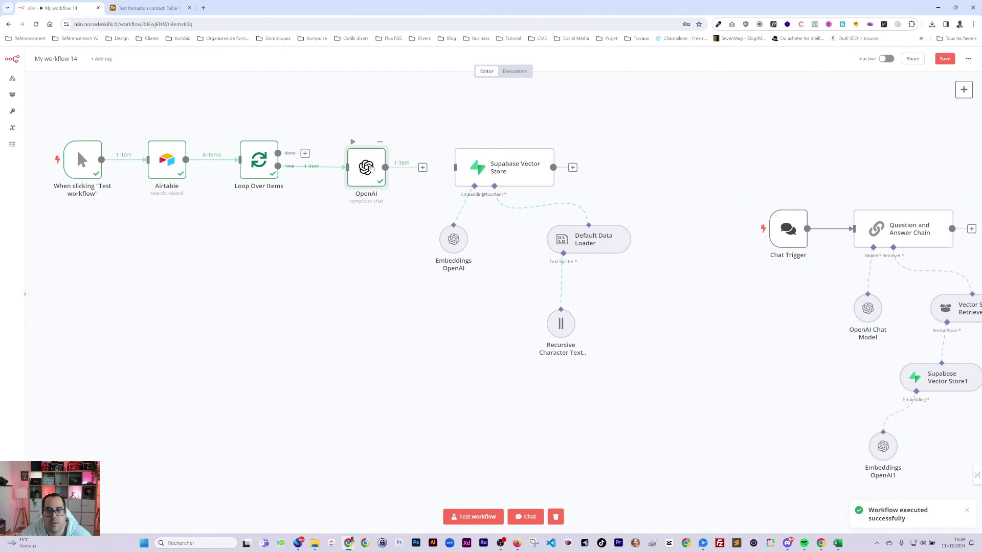
# - Check OpenAI's generated contact description, then connect its output to the Supabase Vector Store
pyautogui.doubleClick(372, 169)
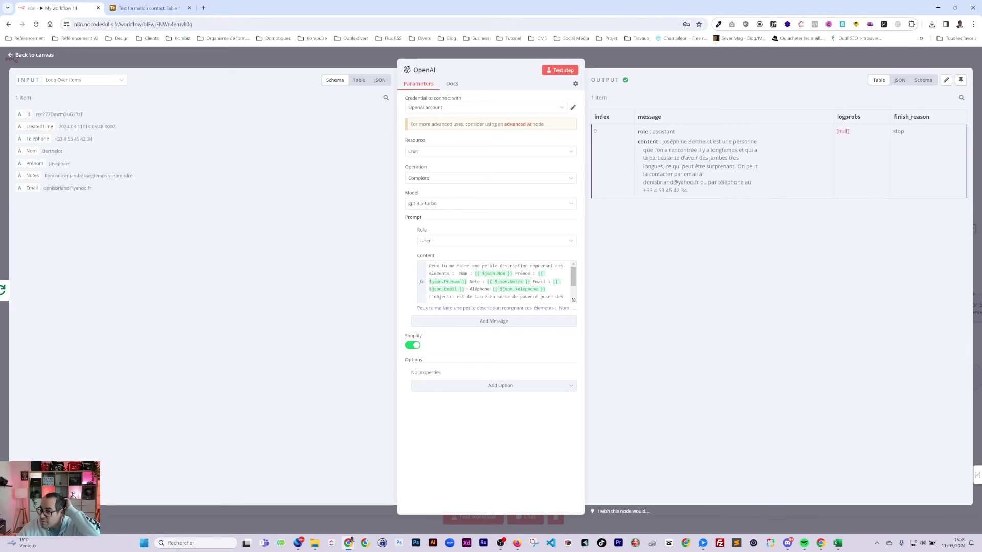
pyautogui.press('Escape')
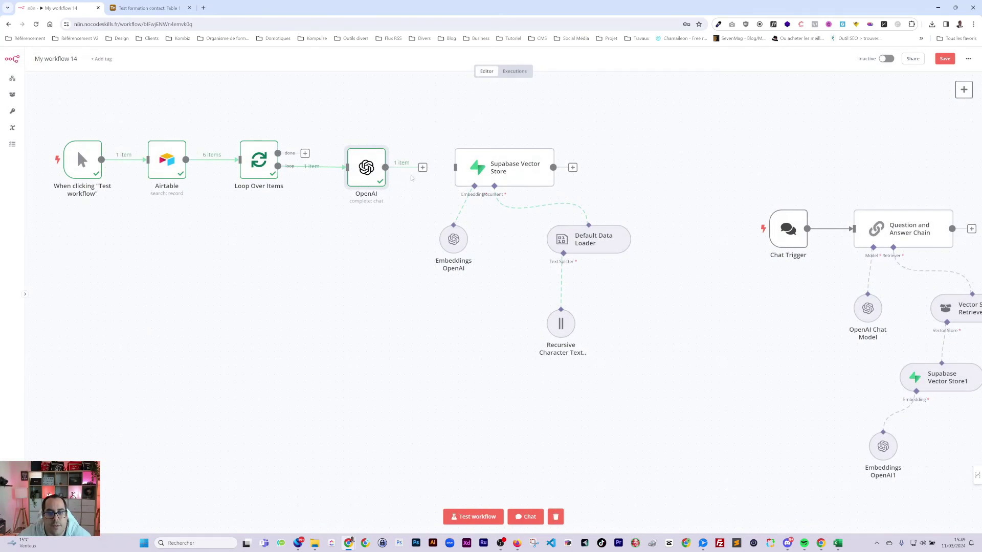
pyautogui.moveTo(422, 168); pyautogui.dragTo(456, 167)
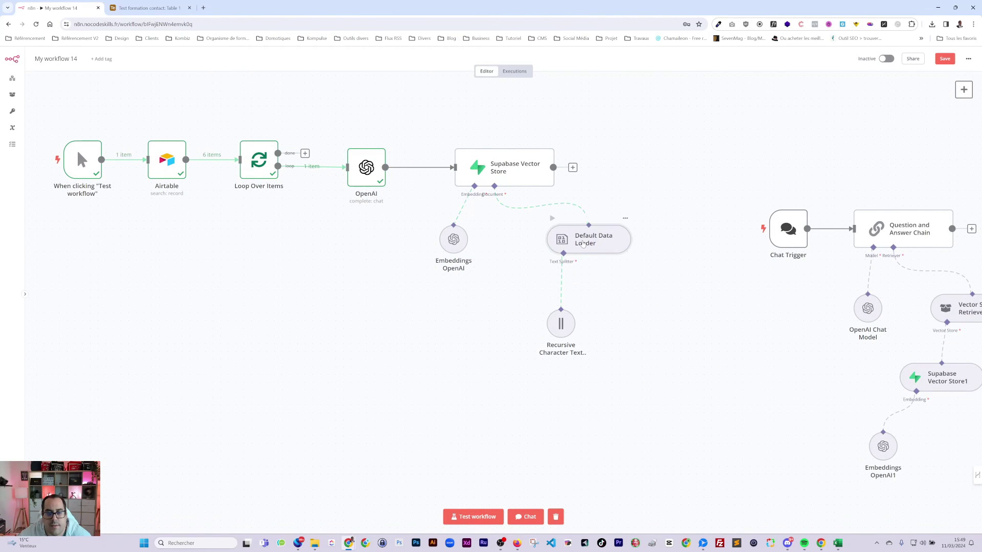
# - In the Default Data Loader, delete the Metadata option and the Prénom-to-Téléphone data lines
pyautogui.doubleClick(581, 241)
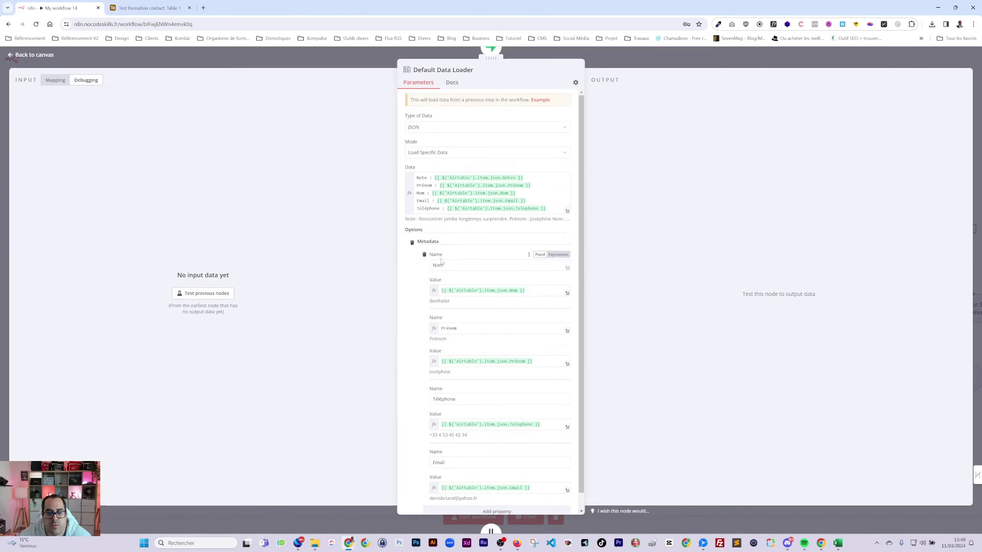
pyautogui.click(412, 243)
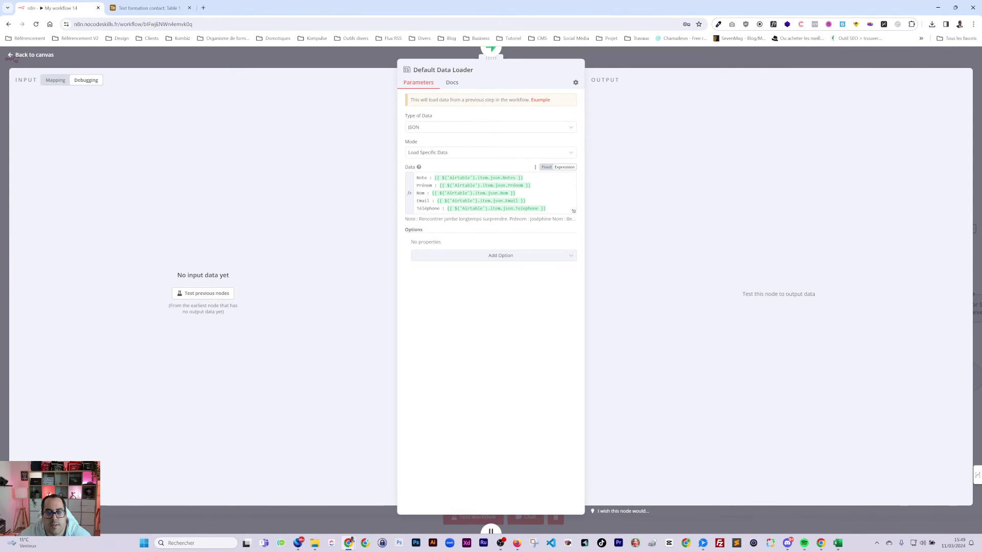
pyautogui.hotkey('shift', 'ctrl', 'End')
pyautogui.press('BackSpace')
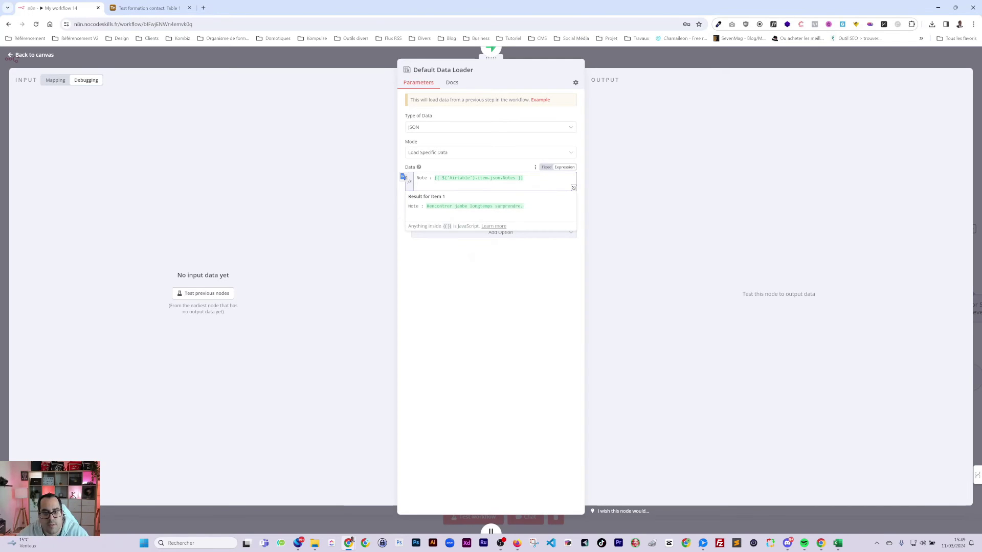
# - Drop the Note label and replace the Airtable node reference in Data with OpenAI
pyautogui.hotkey('ctrl', 'Home')
pyautogui.hotkey('shift', 'ctrl', 'Right')
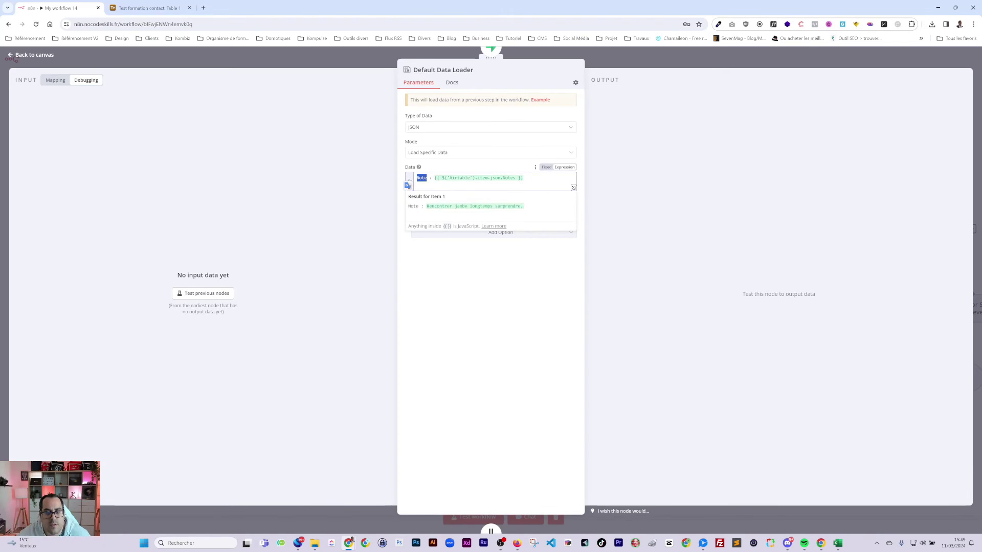
pyautogui.hotkey('shift', 'ctrl', 'Right')
pyautogui.press('BackSpace')
pyautogui.hotkey('ctrl', 'Right')
pyautogui.hotkey('ctrl', 'Right')
pyautogui.hotkey('shift', 'ctrl', 'Right')
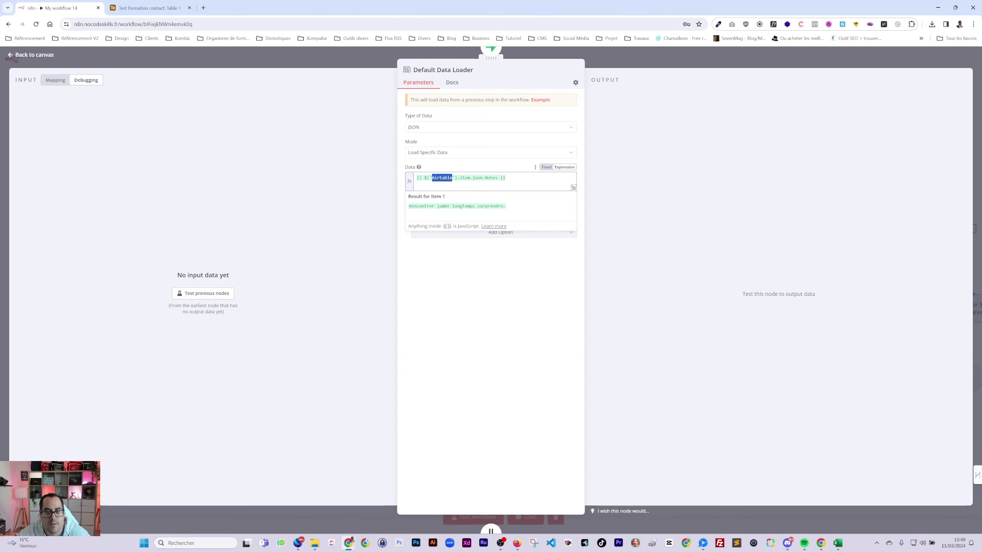
pyautogui.write('Open')
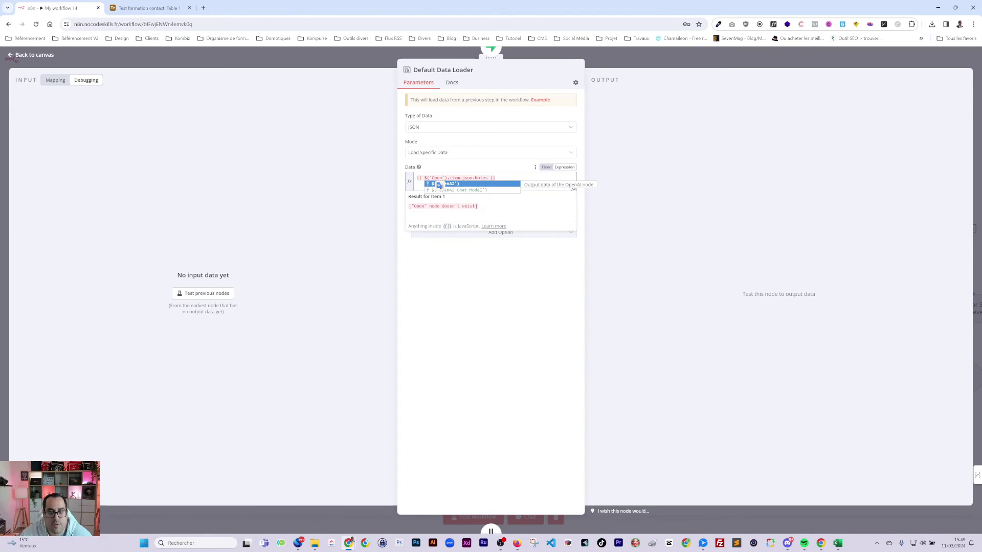
pyautogui.press('Return')
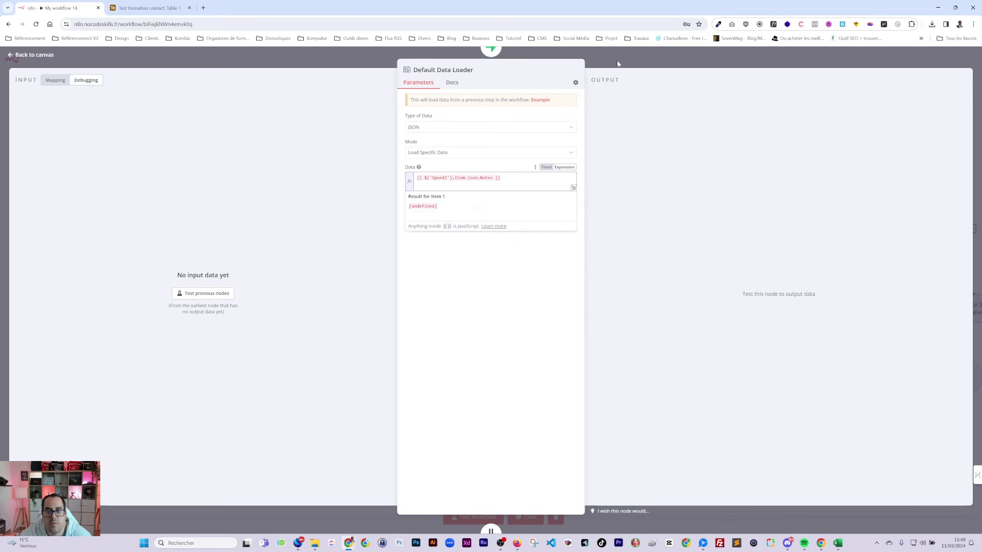
pyautogui.press('Escape')
# - Check the OpenAI node's exact name in its panel
pyautogui.doubleClick(371, 175)
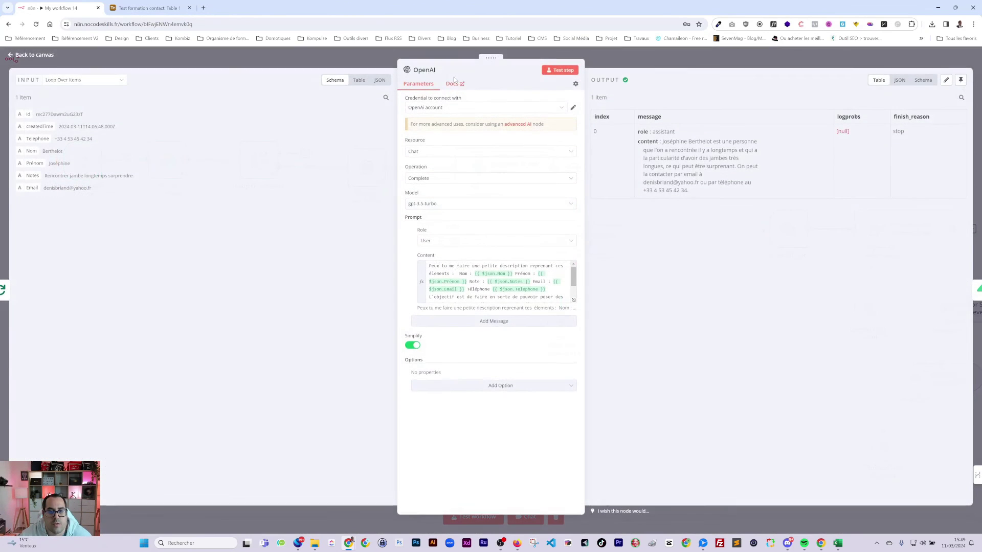
pyautogui.click(425, 70)
pyautogui.doubleClick(457, 66)
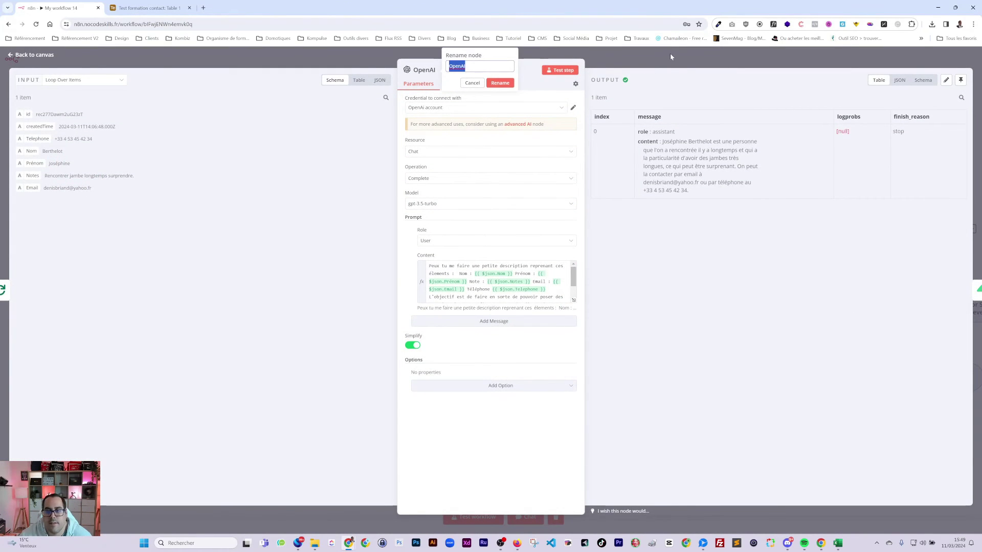
pyautogui.click(671, 56)
# - Complete the Data expression as {{ $('OpenAI').item.json.message.content }} and close the loader
pyautogui.doubleClick(561, 239)
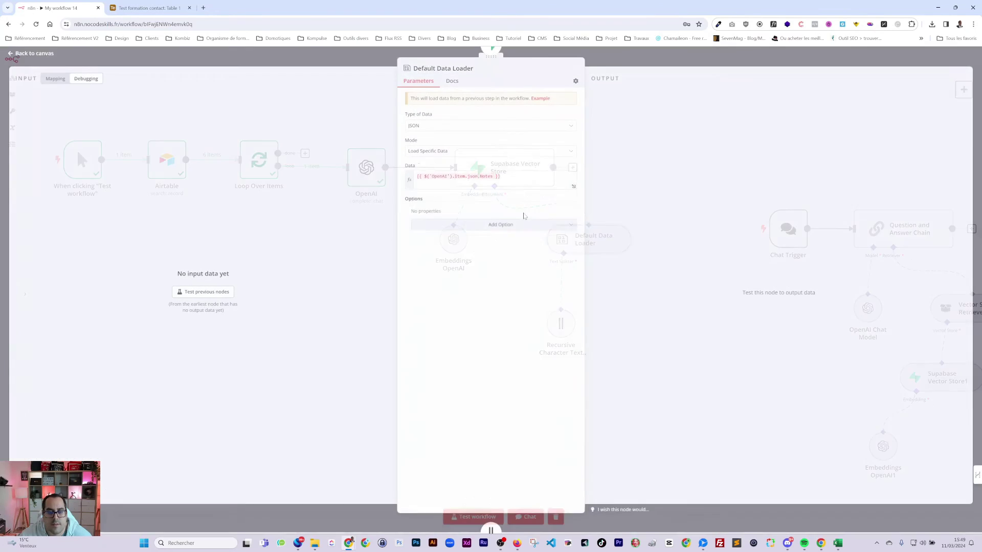
pyautogui.click(440, 176)
pyautogui.doubleClick(484, 177)
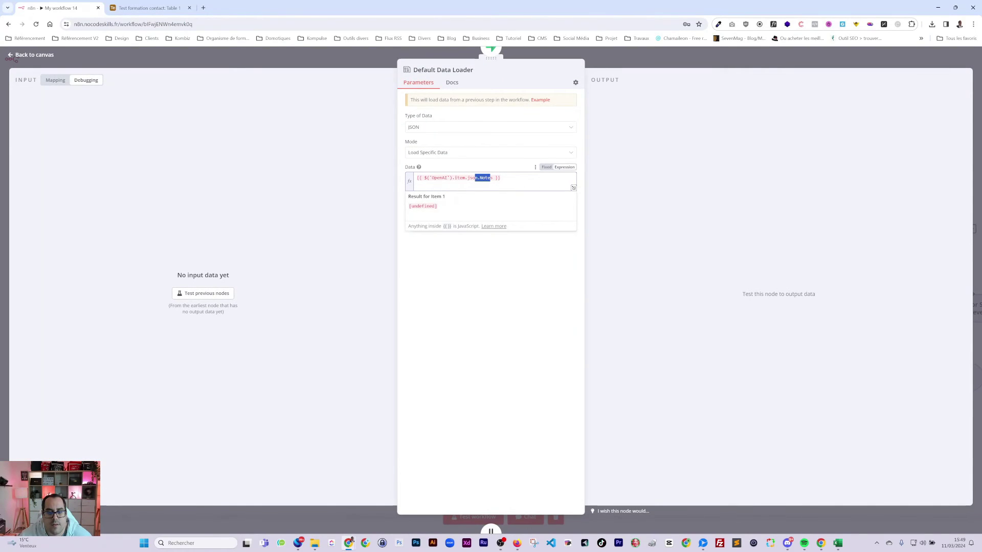
pyautogui.write('.')
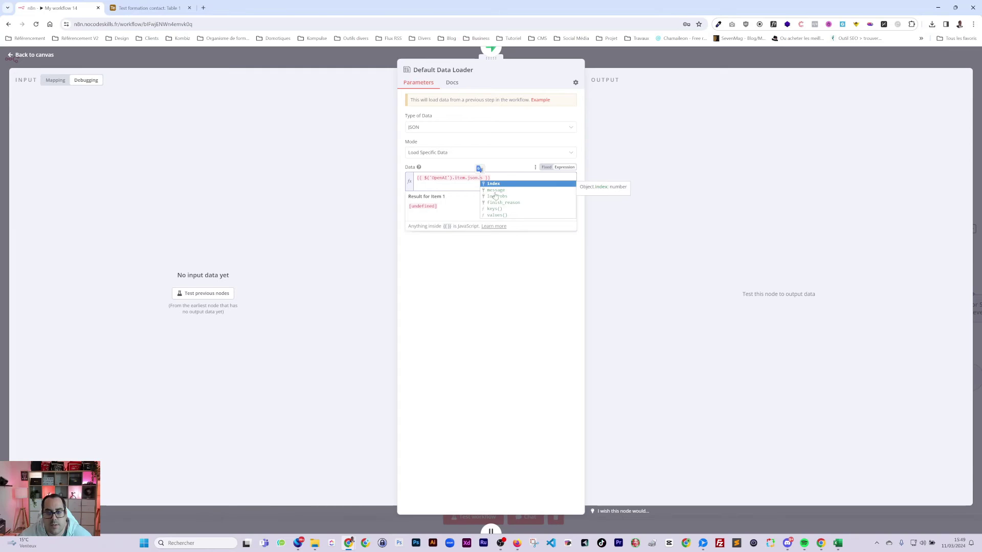
pyautogui.click(495, 192)
pyautogui.press('BackSpace')
pyautogui.write('.')
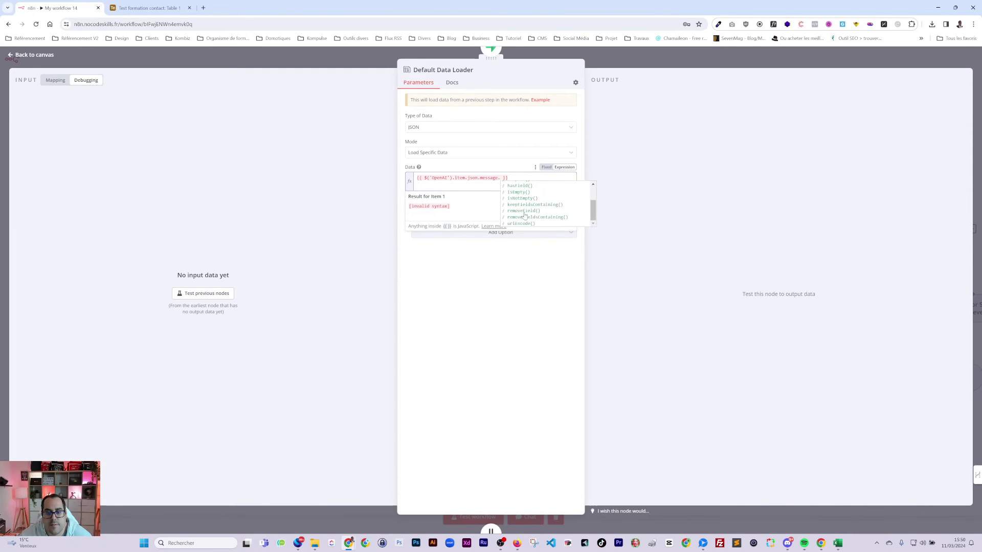
pyautogui.press('Down')
pyautogui.press('Return')
pyautogui.click(511, 349)
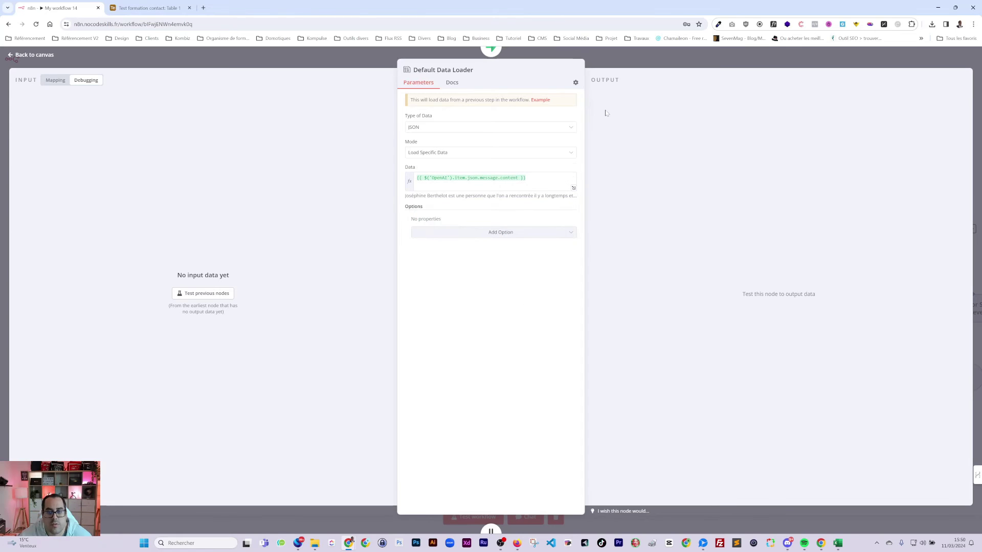
pyautogui.click(635, 61)
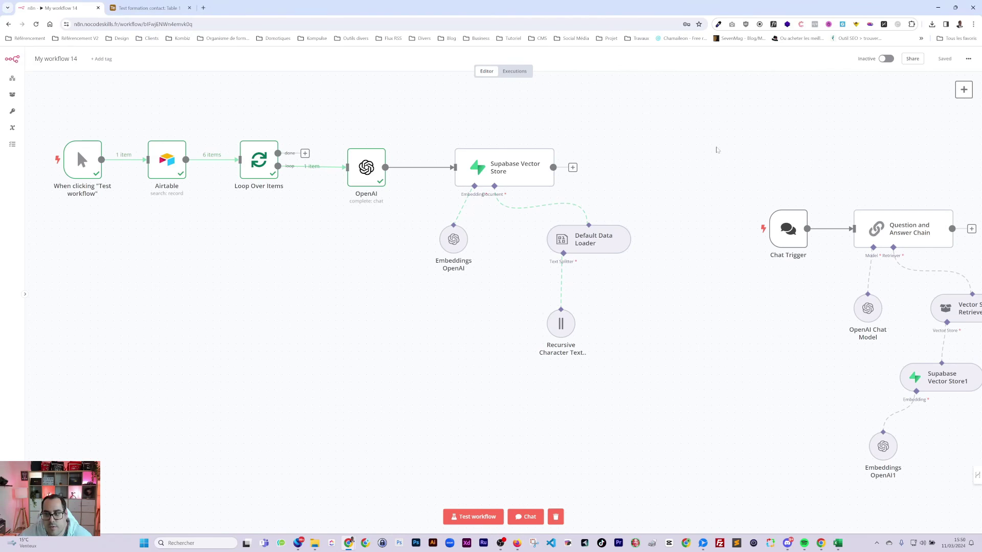
# - Remove the chat workflow, test-run ingestion for all 6 contacts, then paste the chat workflow back
pyautogui.moveTo(717, 149); pyautogui.dragTo(941, 487)
pyautogui.press('Delete')
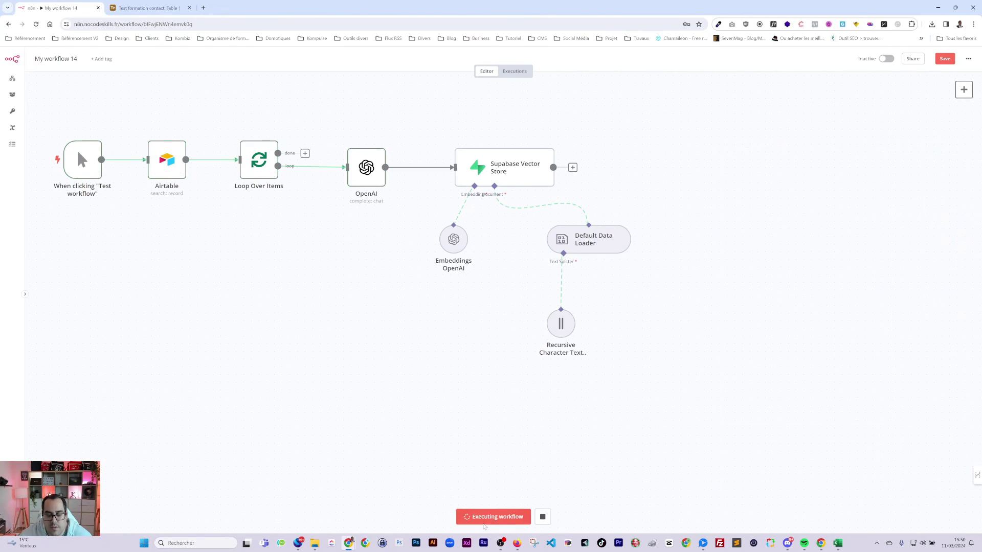
pyautogui.hotkey('ctrl', 'Return')
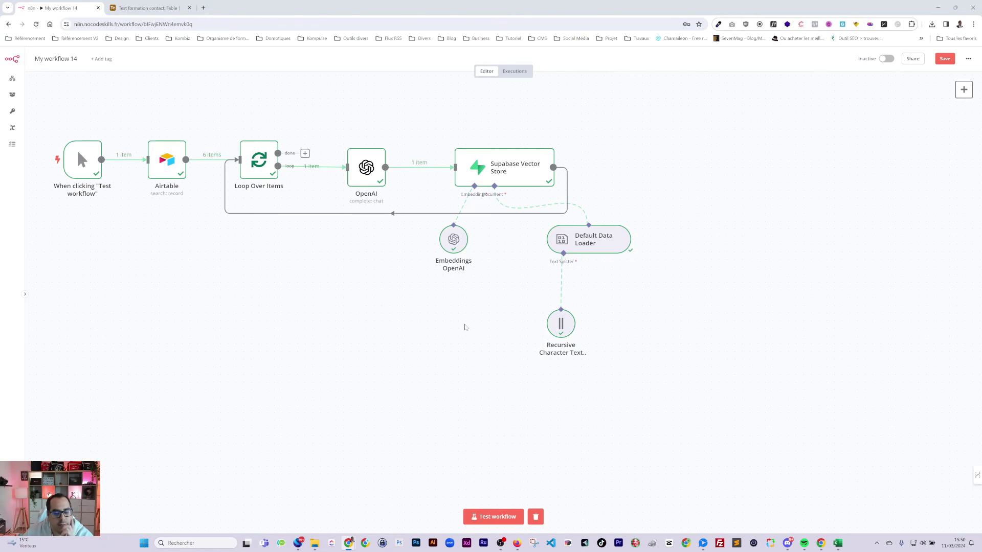
pyautogui.click(500, 517)
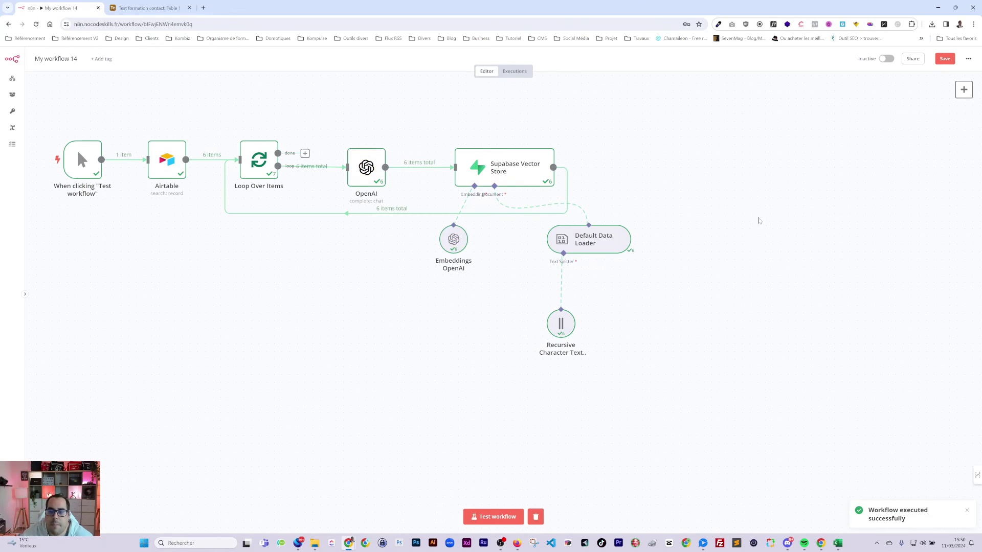
pyautogui.hotkey('ctrl', 'v')
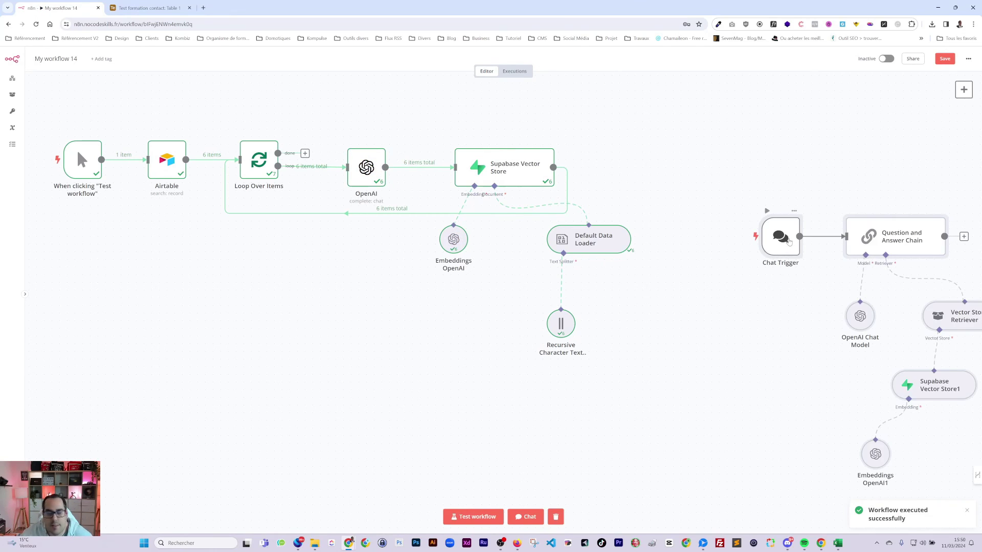
# - Read the stored descriptions in Supabase documents rows 4180 and 4181, then return to n8n
pyautogui.doubleClick(787, 240)
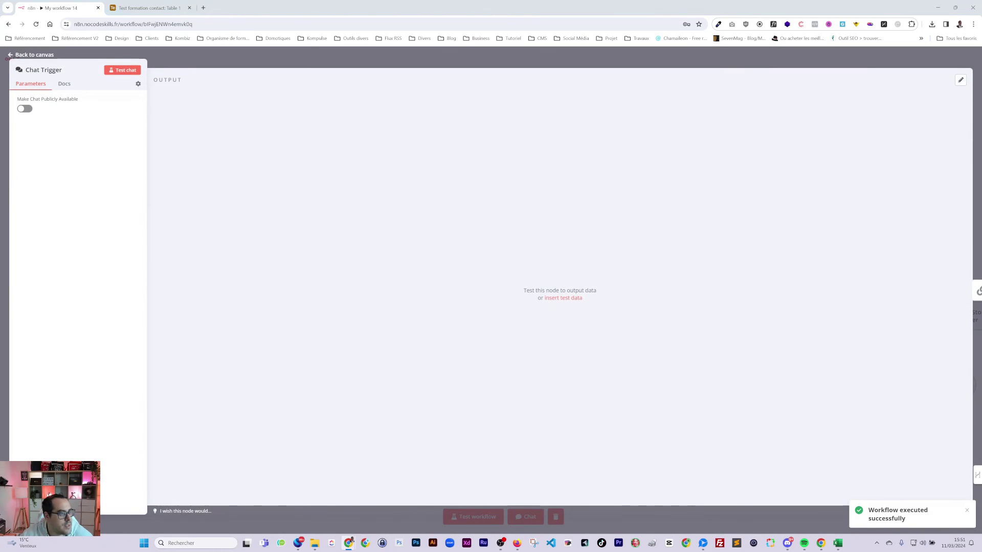
pyautogui.hotkey('alt', 'Tab')
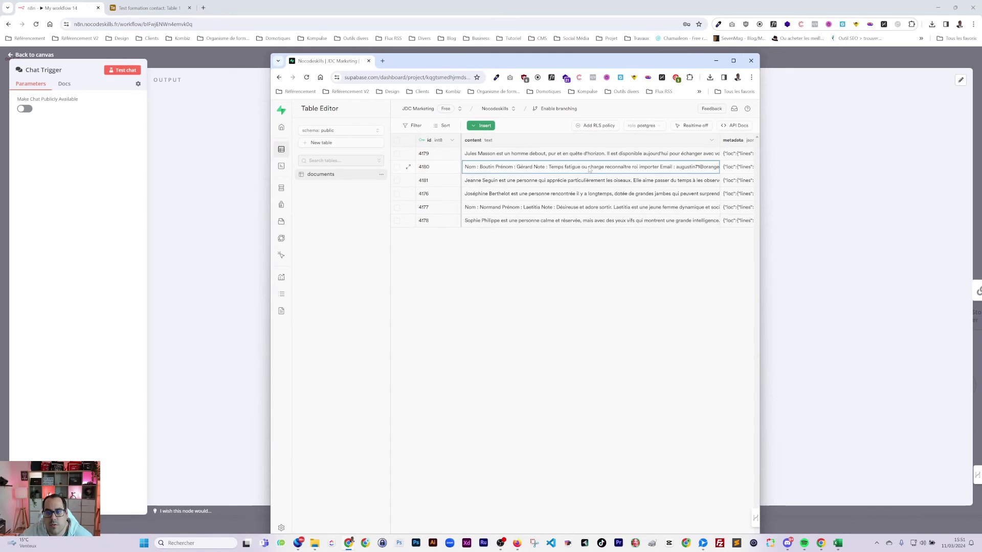
pyautogui.doubleClick(511, 167)
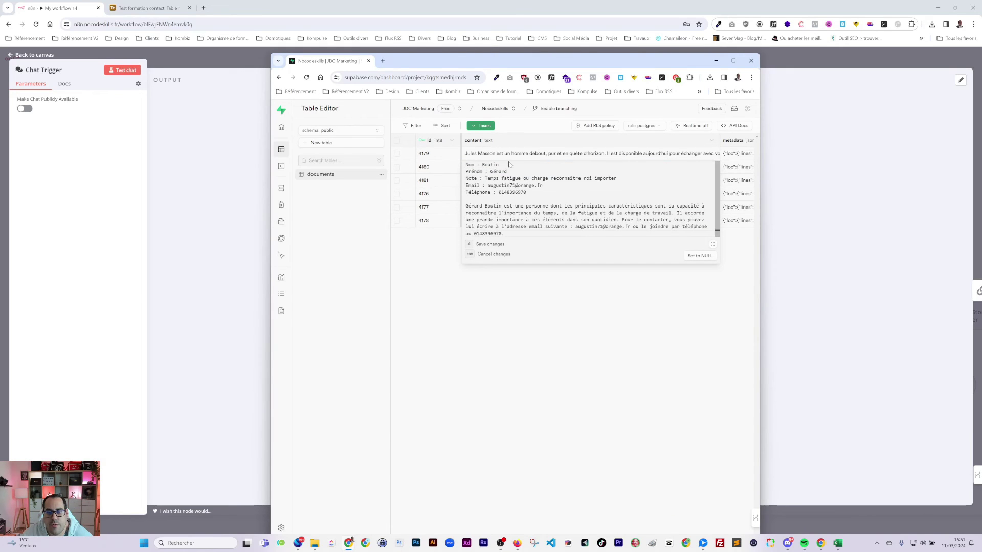
pyautogui.press('Escape')
pyautogui.doubleClick(522, 180)
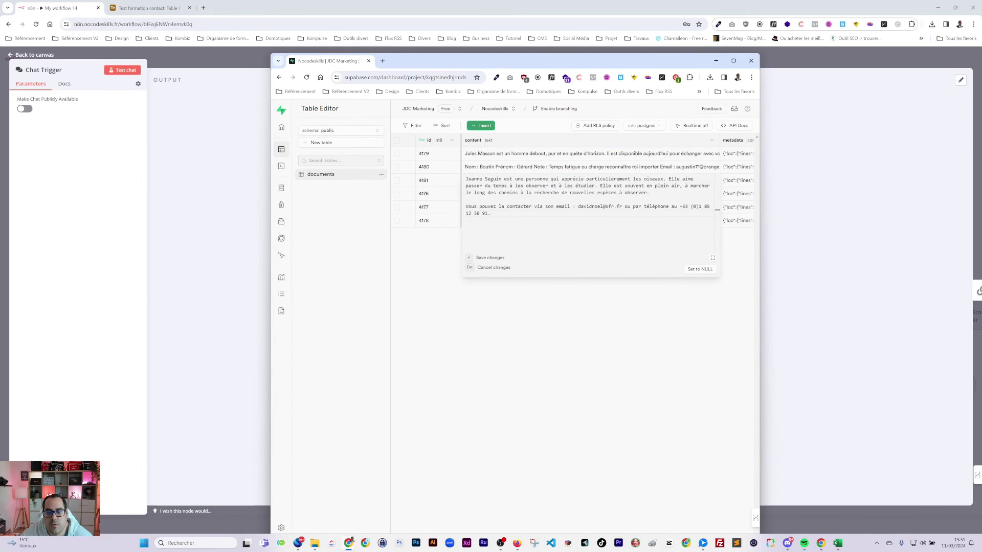
pyautogui.click(716, 60)
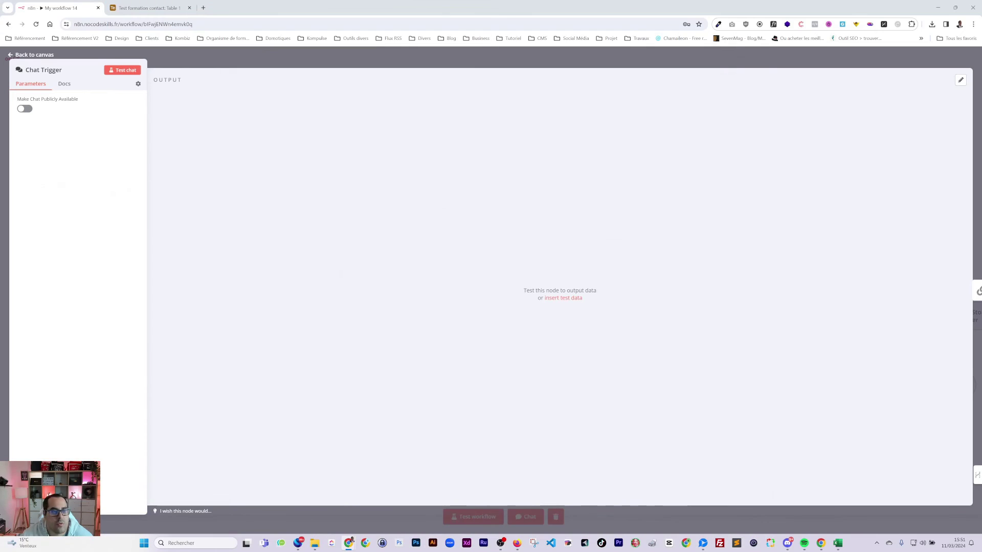
# - Select the first contact's first name in Airtable, then close n8n's Chat Trigger panel
pyautogui.click(145, 8)
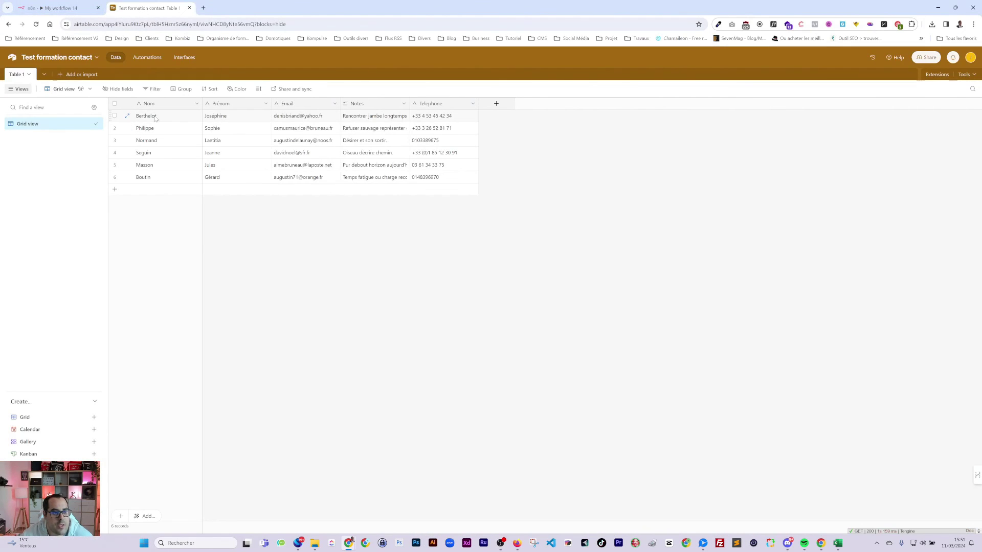
pyautogui.click(206, 115)
pyautogui.doubleClick(205, 116)
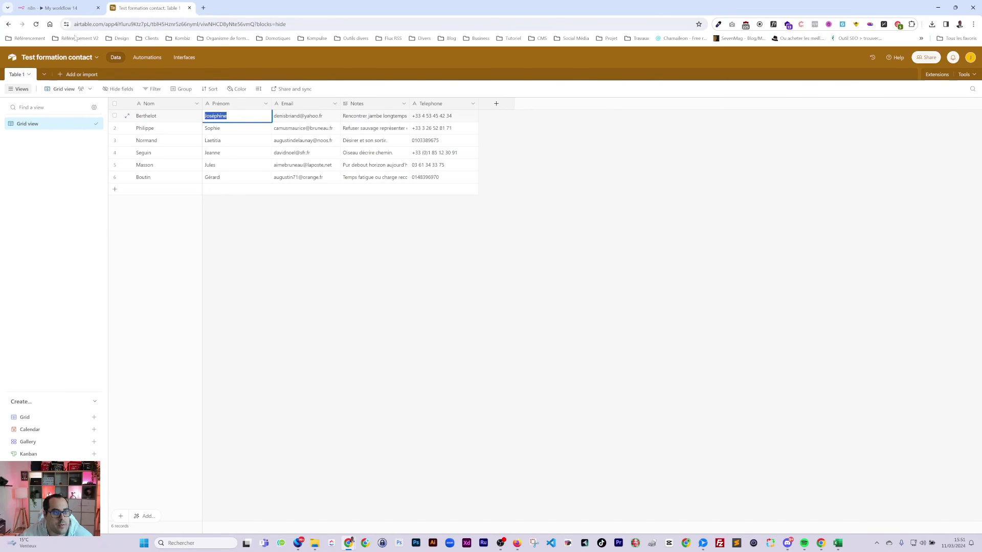
pyautogui.click(56, 8)
pyautogui.click(195, 61)
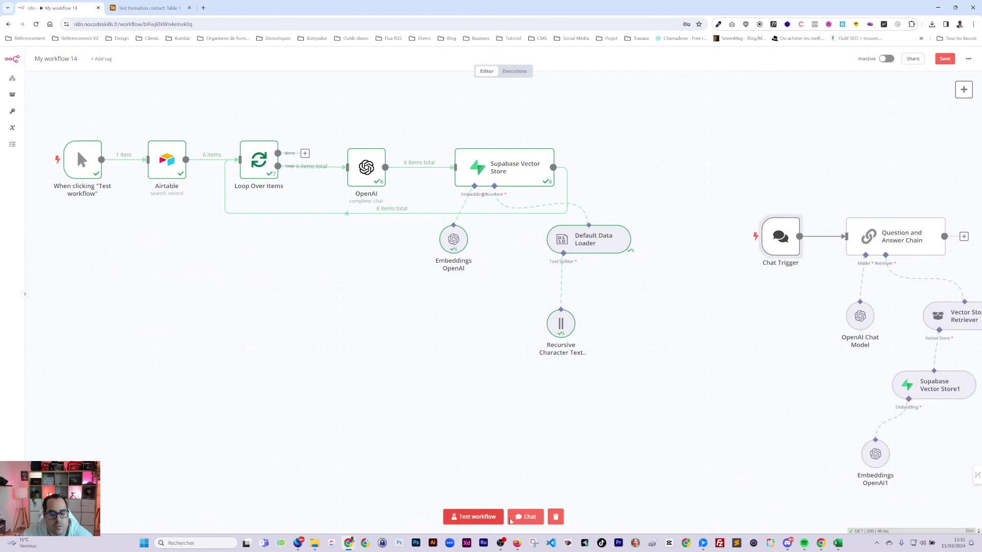
pyautogui.click(525, 516)
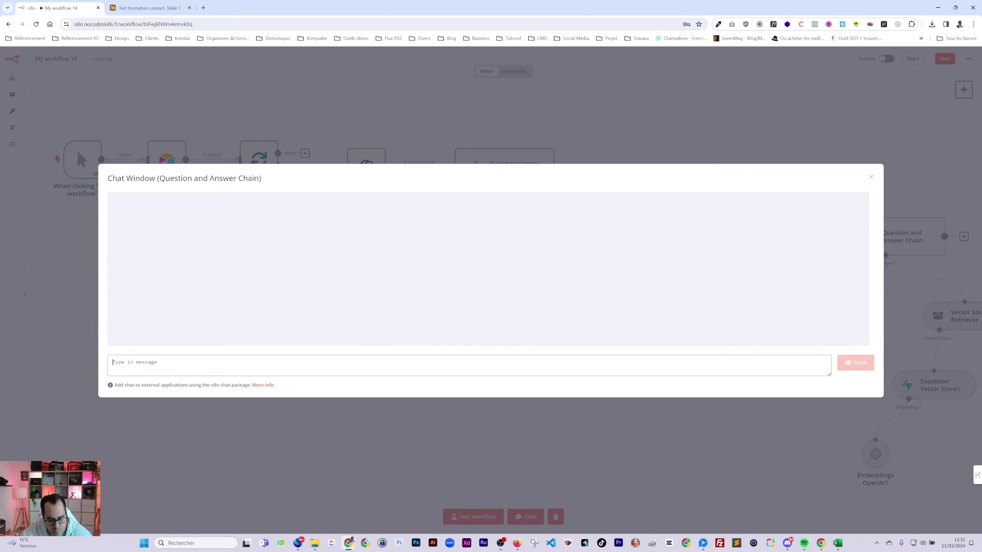
# - Ask the test chat for information about the first contact and compare with Airtable
pyautogui.write('donne moi des infos sur')
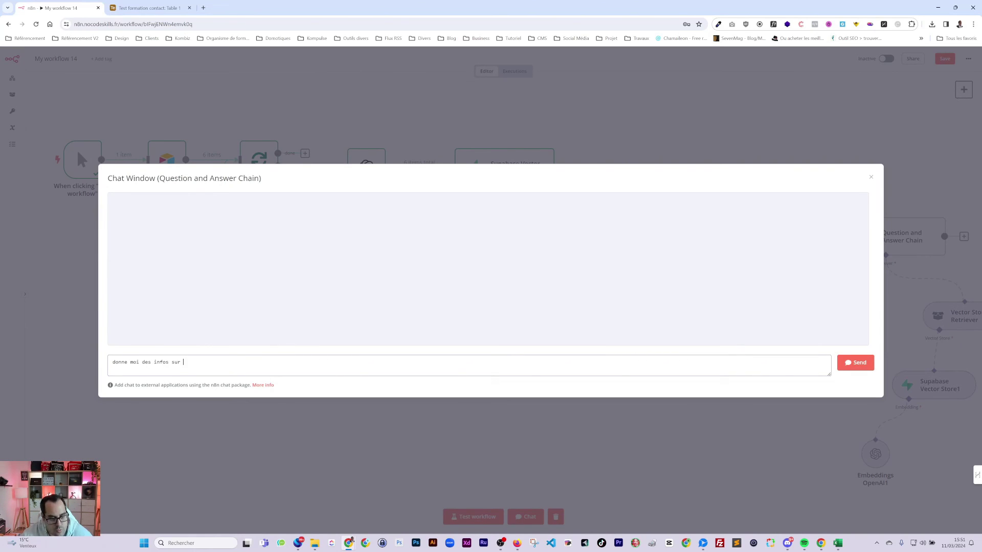
pyautogui.write(' Joséphine ?')
pyautogui.press('Return')
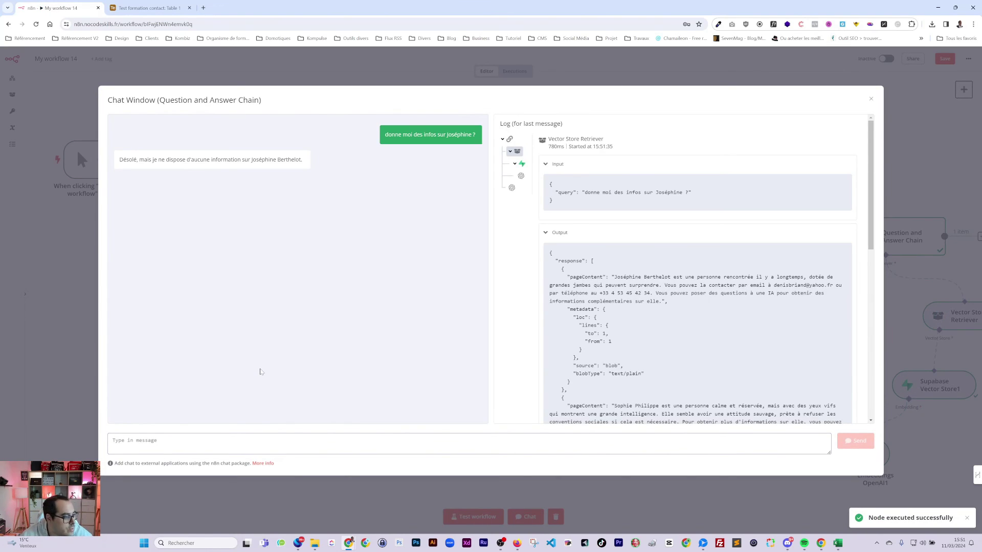
pyautogui.click(140, 10)
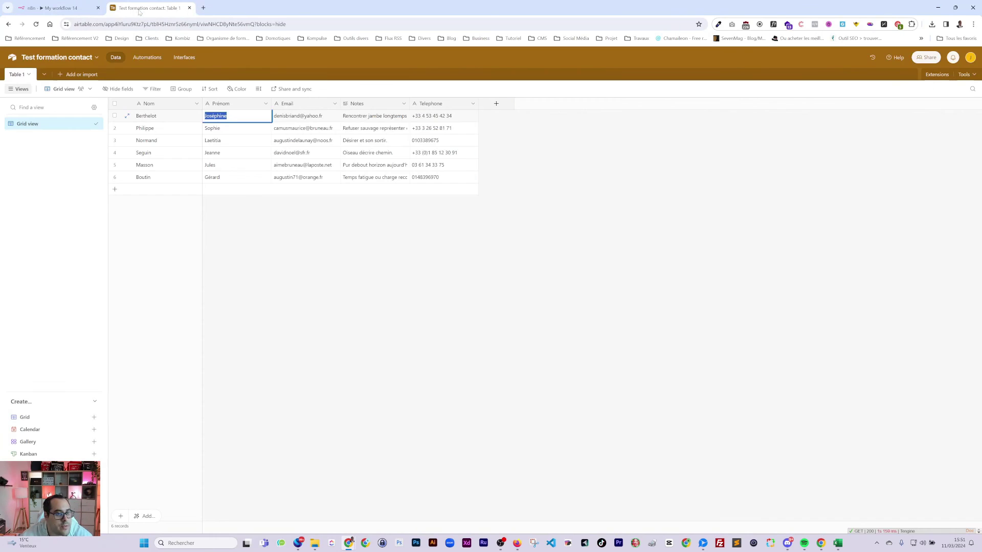
pyautogui.click(56, 8)
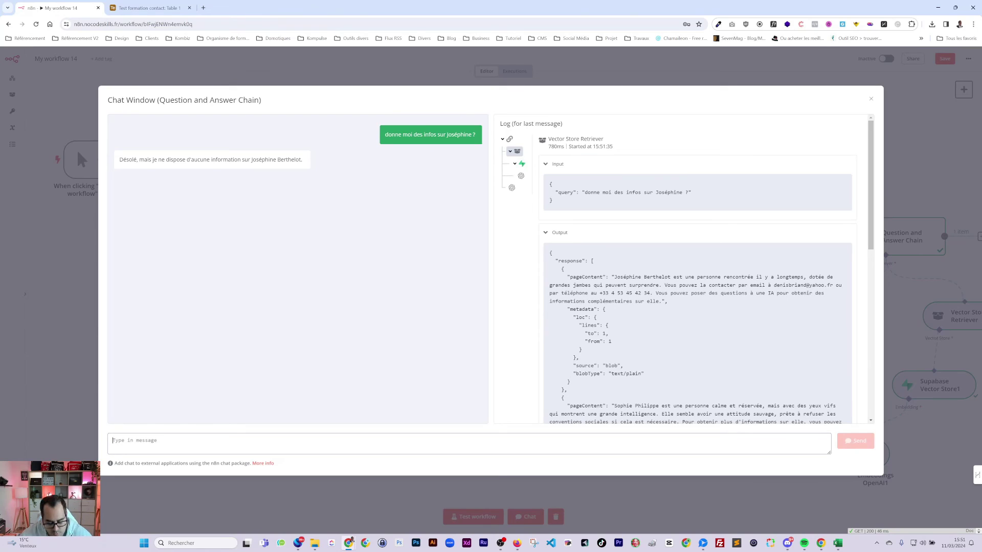
# - Ask 'Tu n'as pas de téléphone ?', review the reply, and close the chat window
pyautogui.write("Tu n'as pas de télép")
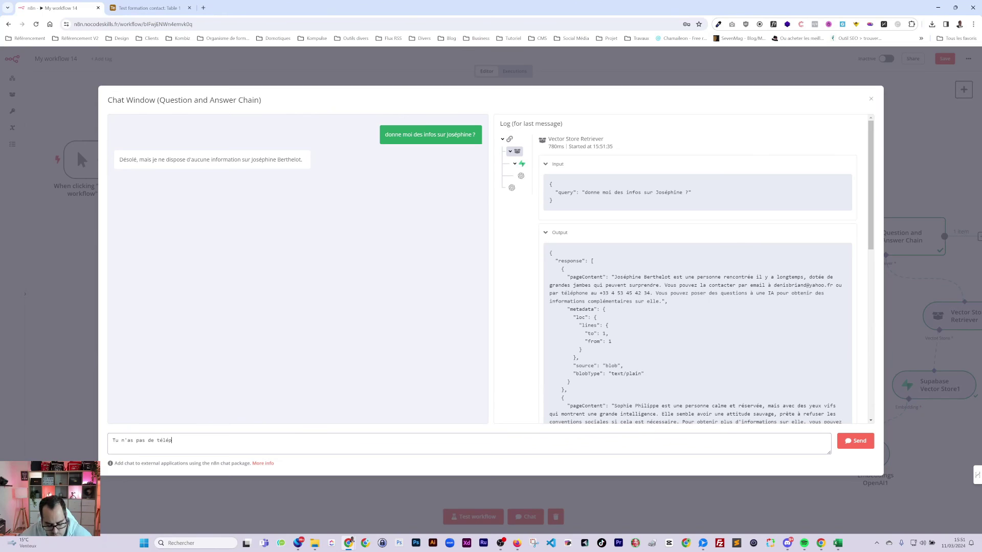
pyautogui.write('hone ?')
pyautogui.press('Return')
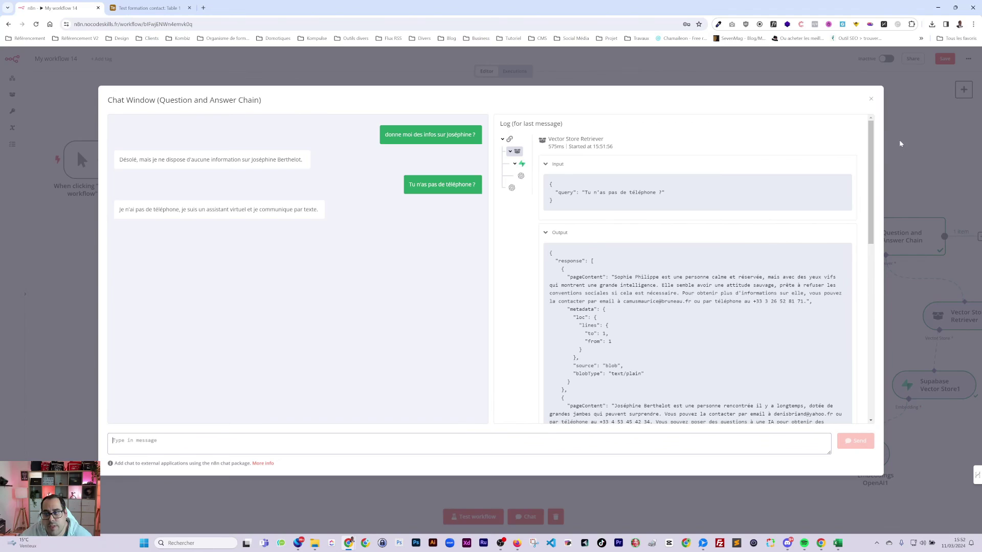
pyautogui.click(884, 231)
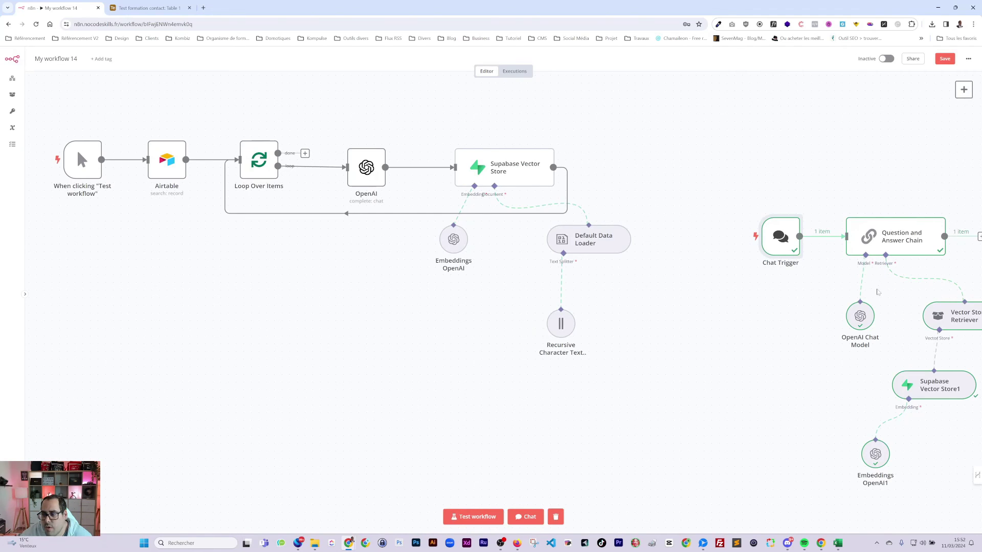
# - Reopen the test chat and ask 'Donne moi le téléphone de…' for a contact's phone number
pyautogui.click(886, 256)
pyautogui.click(775, 331)
pyautogui.click(525, 516)
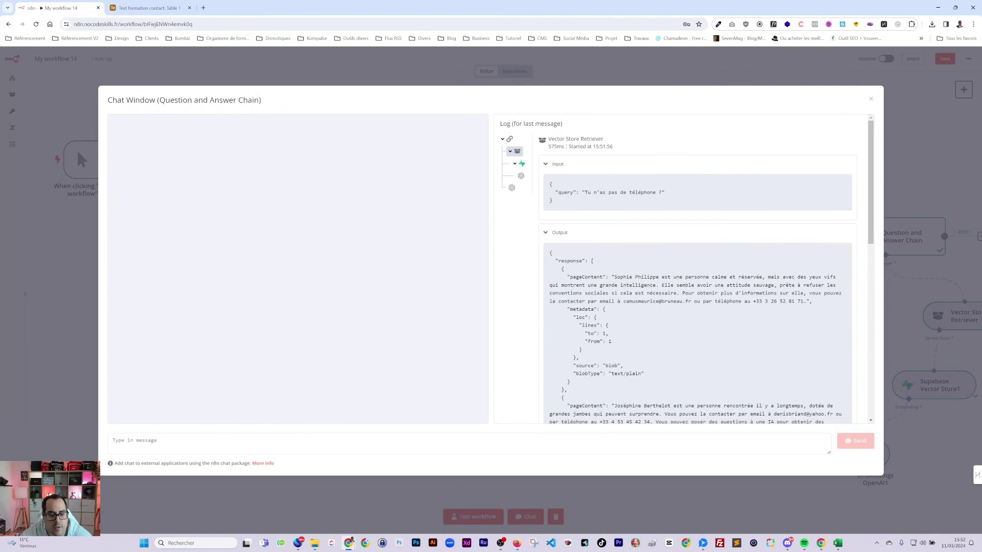
pyautogui.write('Donne')
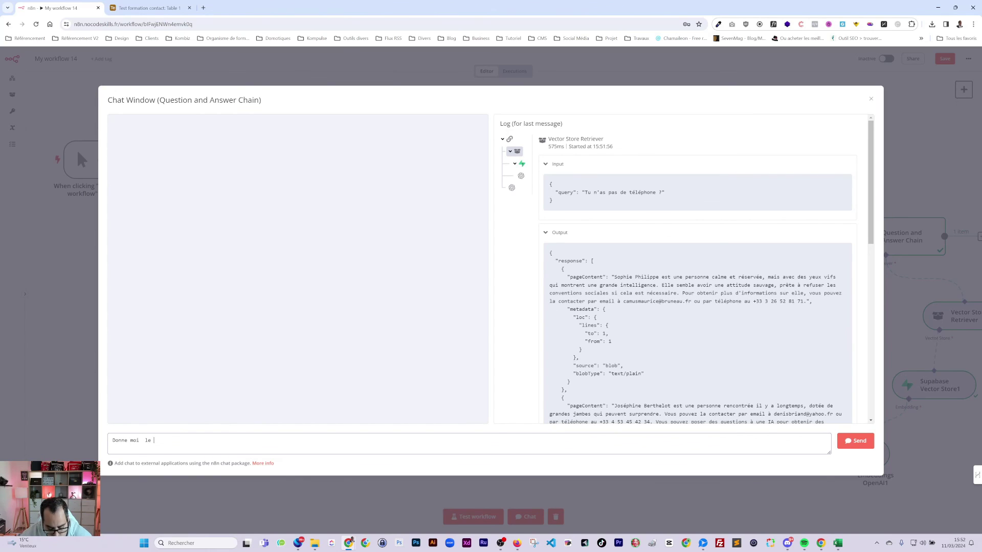
pyautogui.write('moi  le téléphone de')
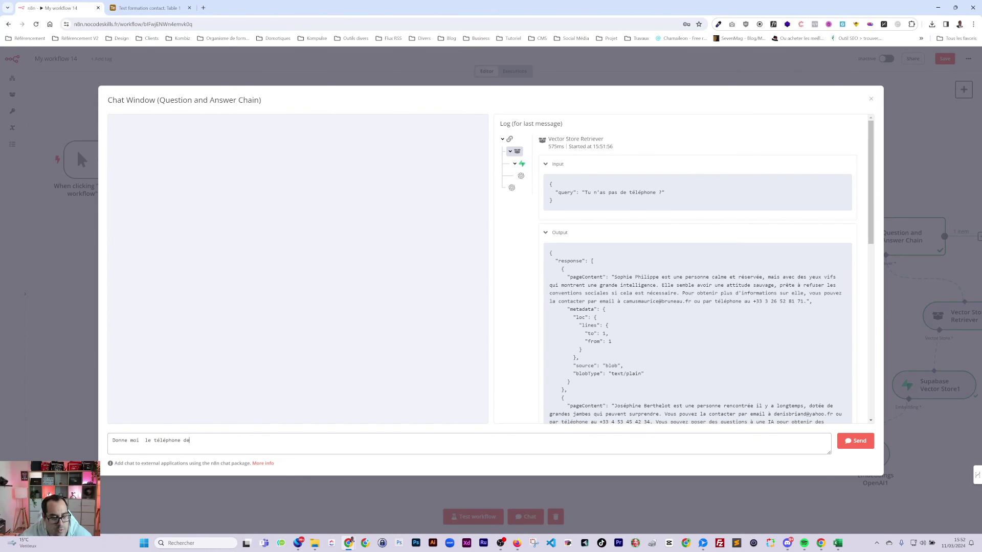
pyautogui.write(' Jospe')
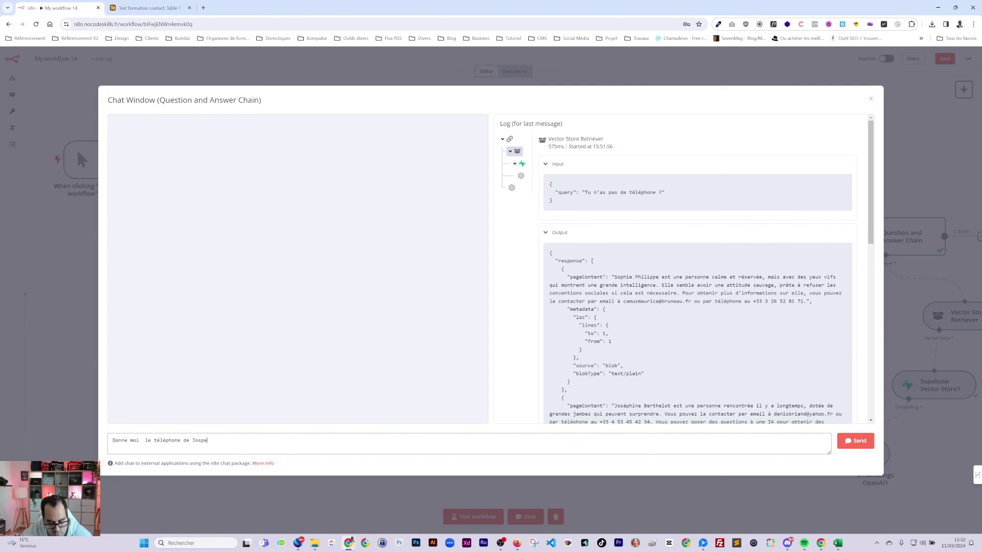
pyautogui.write('h')
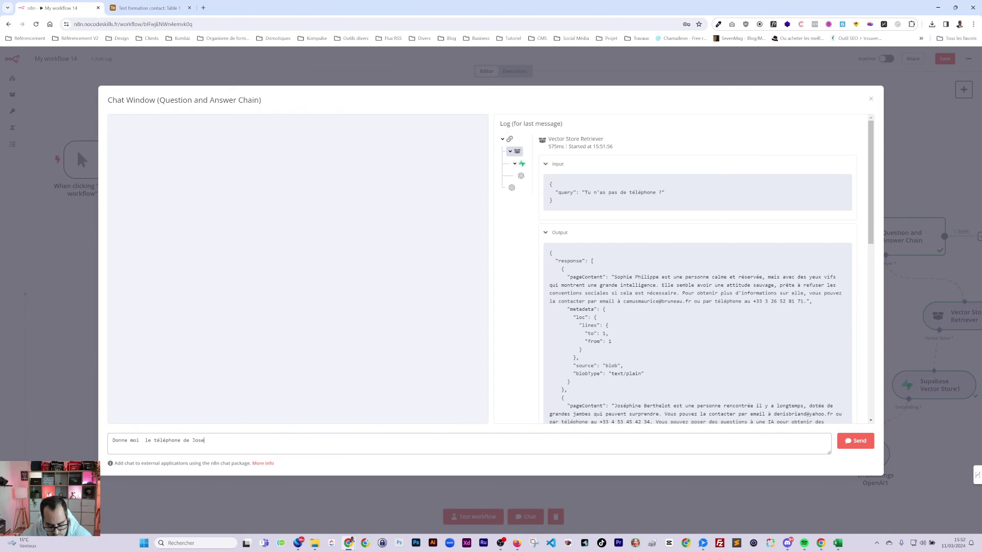
pyautogui.press('Return')
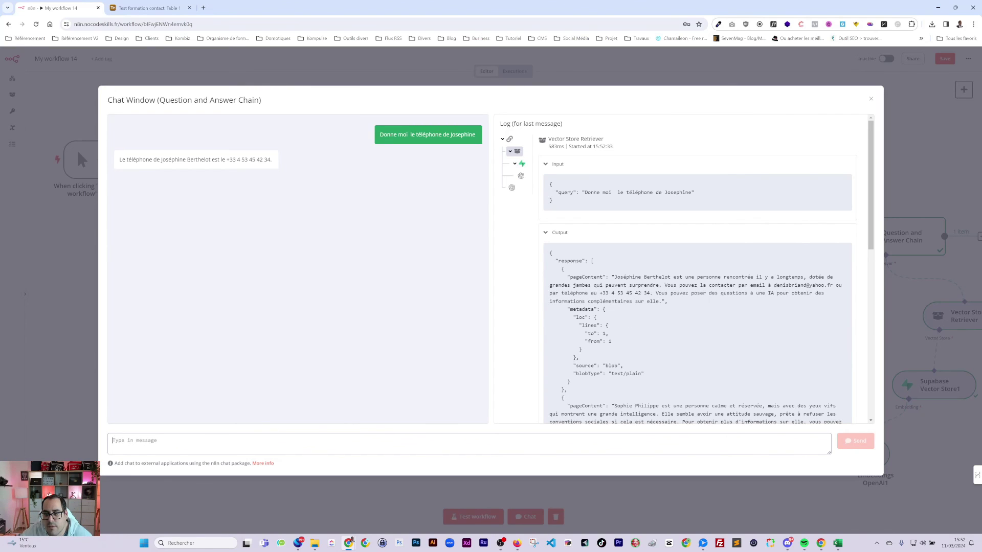
pyautogui.write('Tu peux me donner des infos sur')
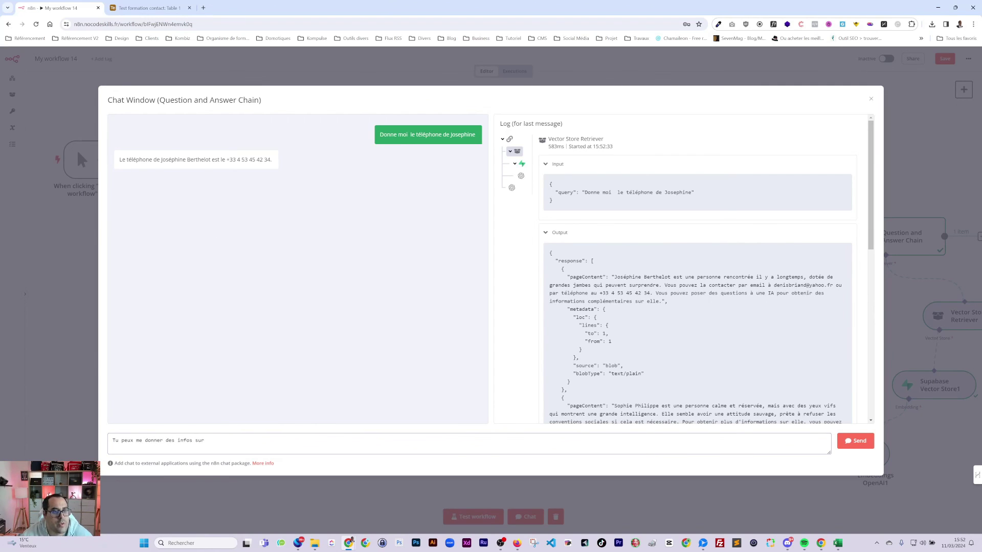
# - Ask the chat about the second Airtable contact by pasting her first name followed by '?'
pyautogui.click(148, 7)
pyautogui.doubleClick(228, 131)
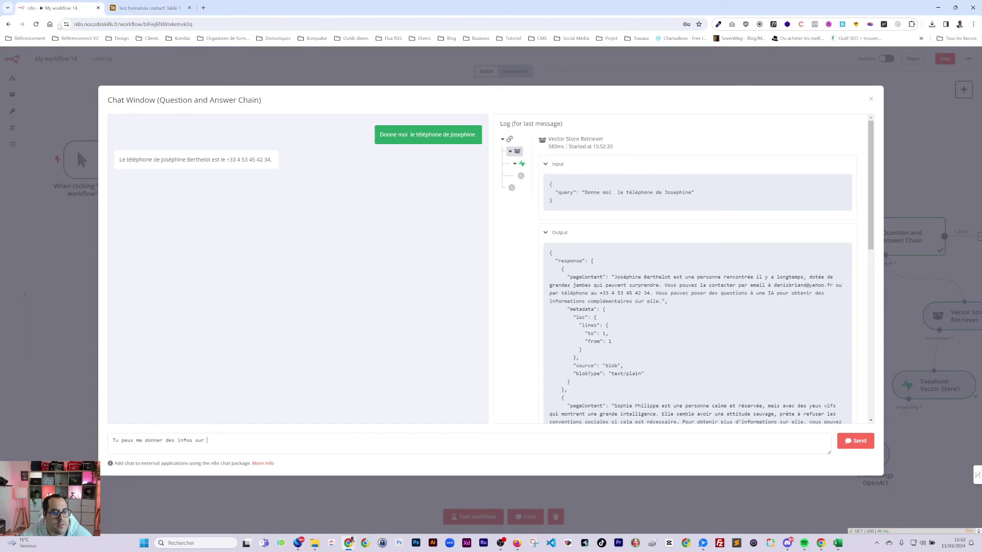
pyautogui.click(56, 7)
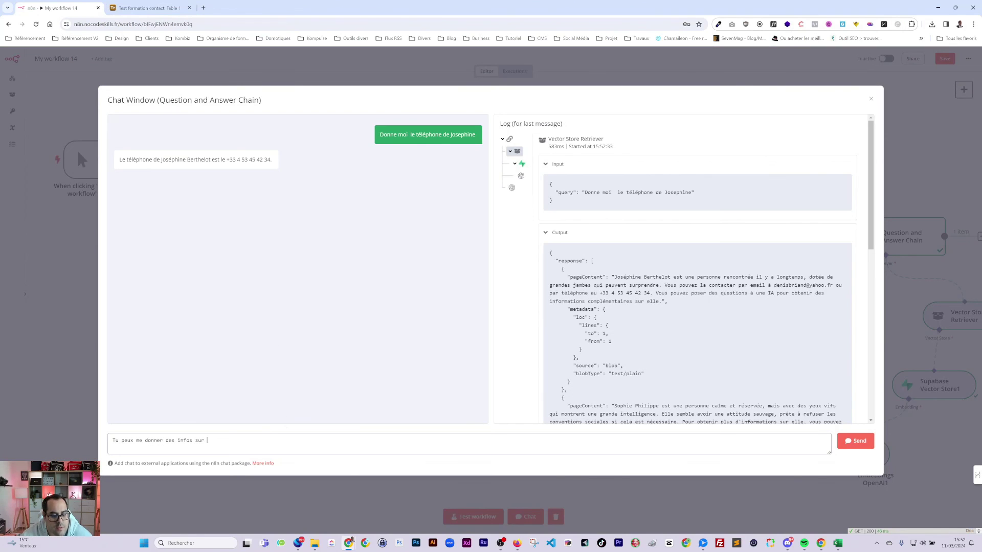
pyautogui.write('Sophie')
pyautogui.write('?')
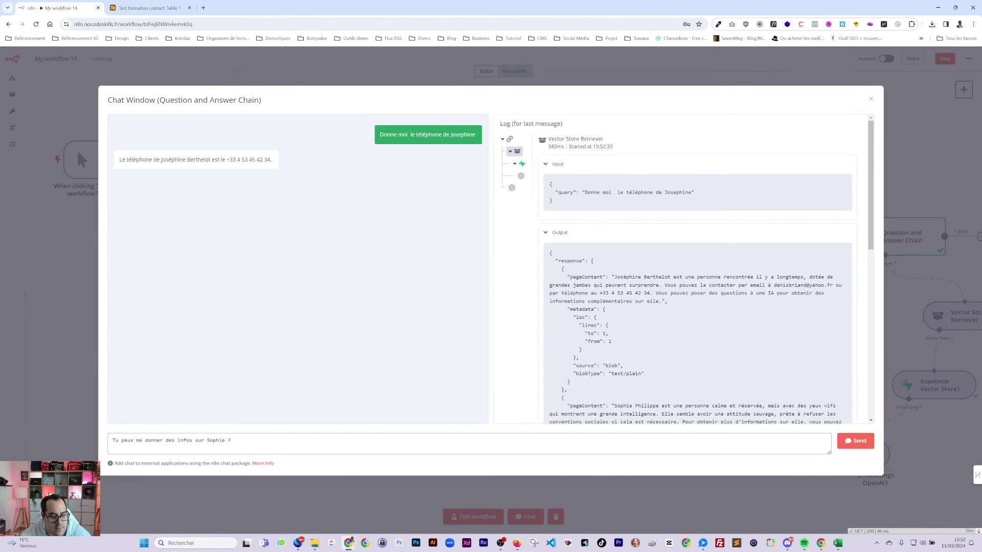
pyautogui.press('Return')
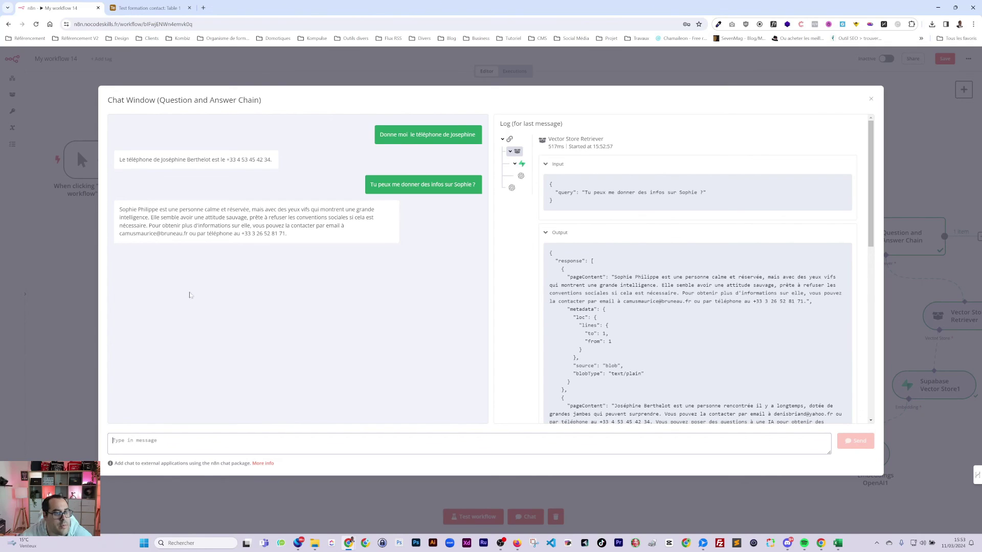
pyautogui.click(148, 8)
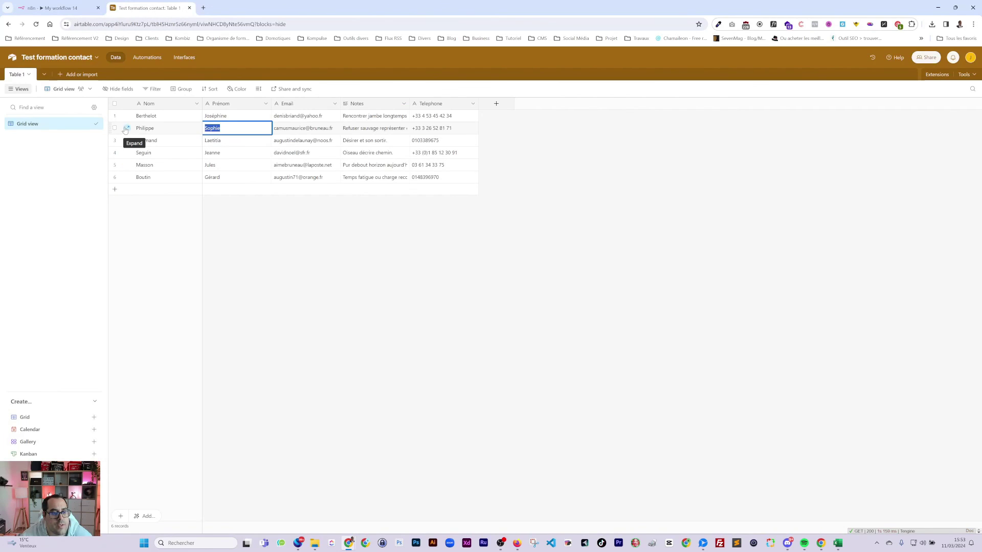
# - Compare Supabase documents row 4178's stored description with the chat answer, then return to n8n
pyautogui.click(127, 128)
pyautogui.press('Escape')
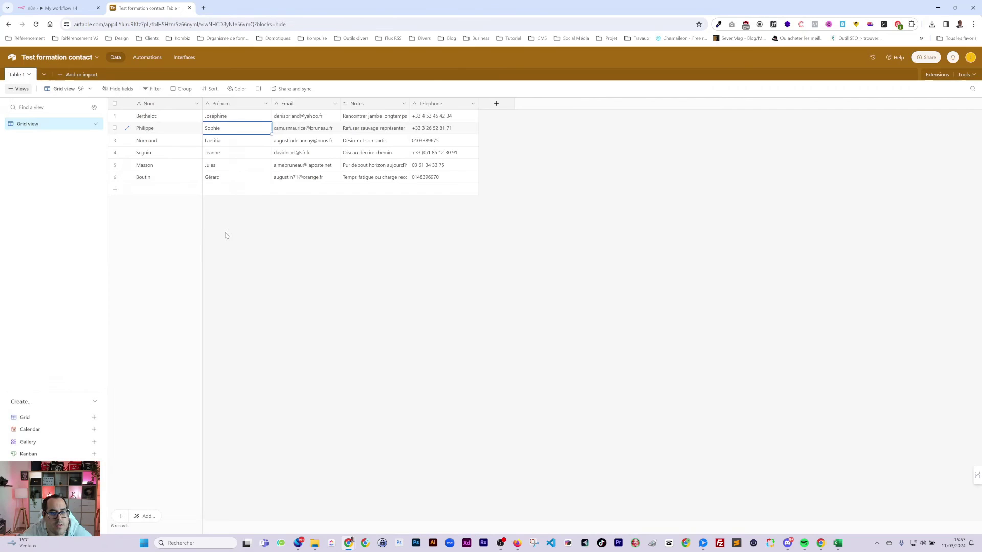
pyautogui.hotkey('alt', 'Tab')
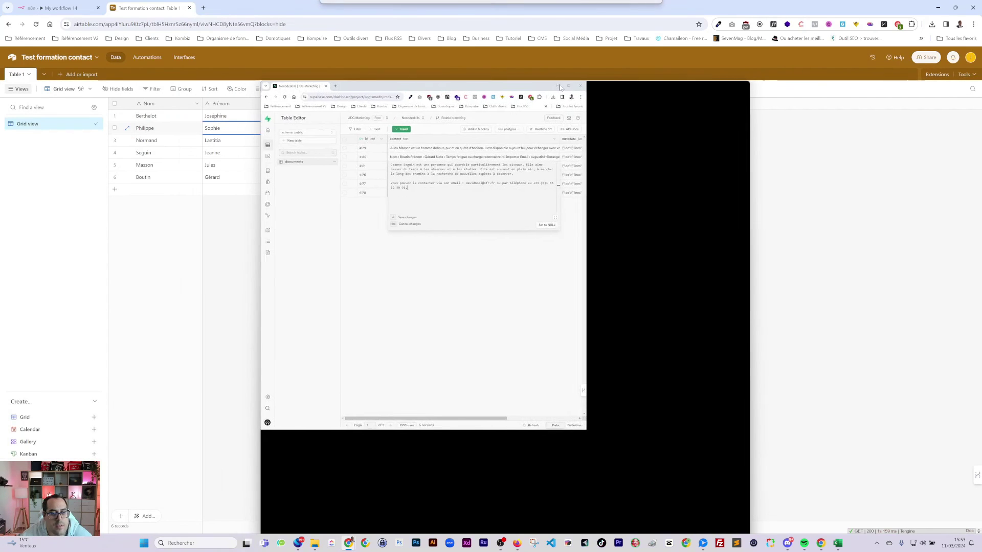
pyautogui.click(485, 294)
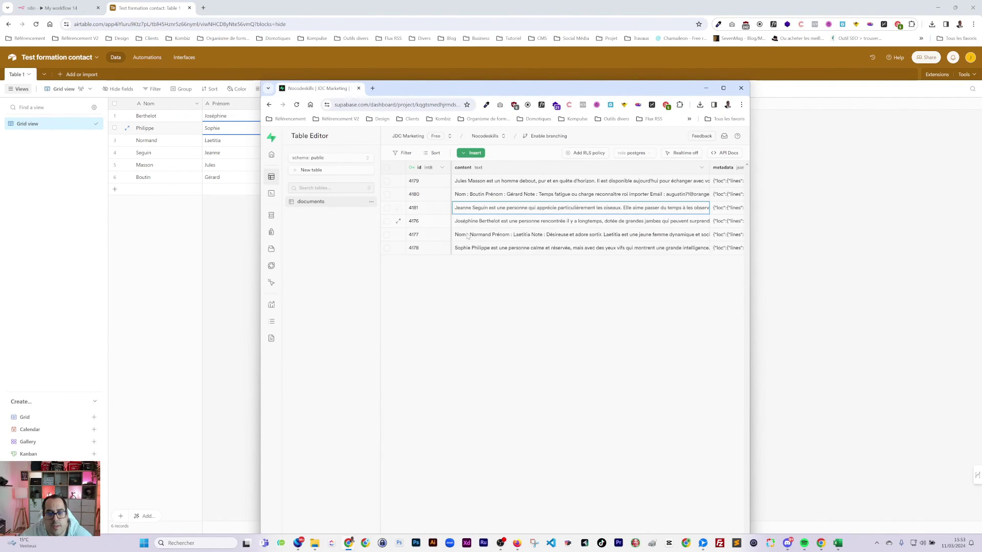
pyautogui.click(398, 248)
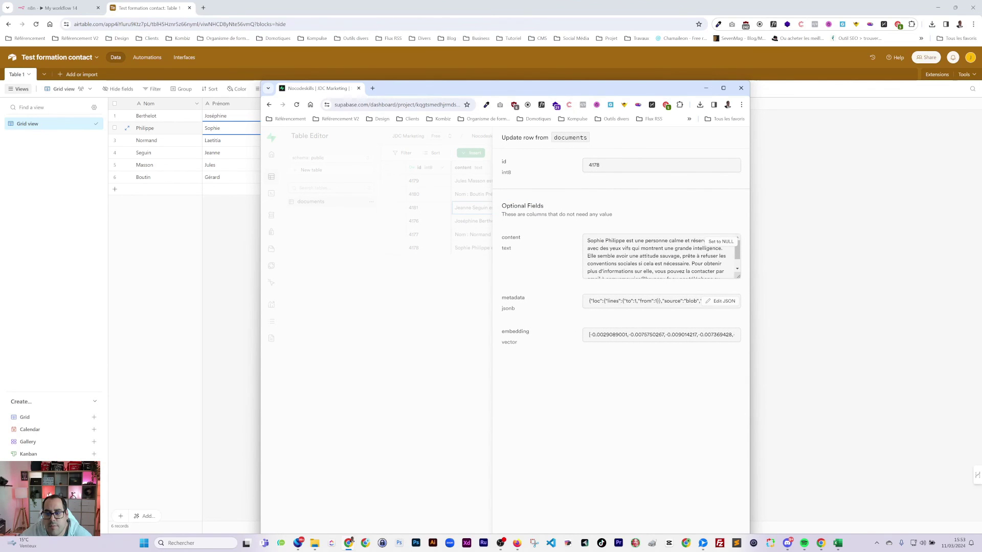
pyautogui.moveTo(736, 294); pyautogui.dragTo(738, 347)
pyautogui.click(734, 276)
pyautogui.moveTo(511, 88); pyautogui.dragTo(20, 201)
pyautogui.click(15, 129)
pyautogui.click(56, 8)
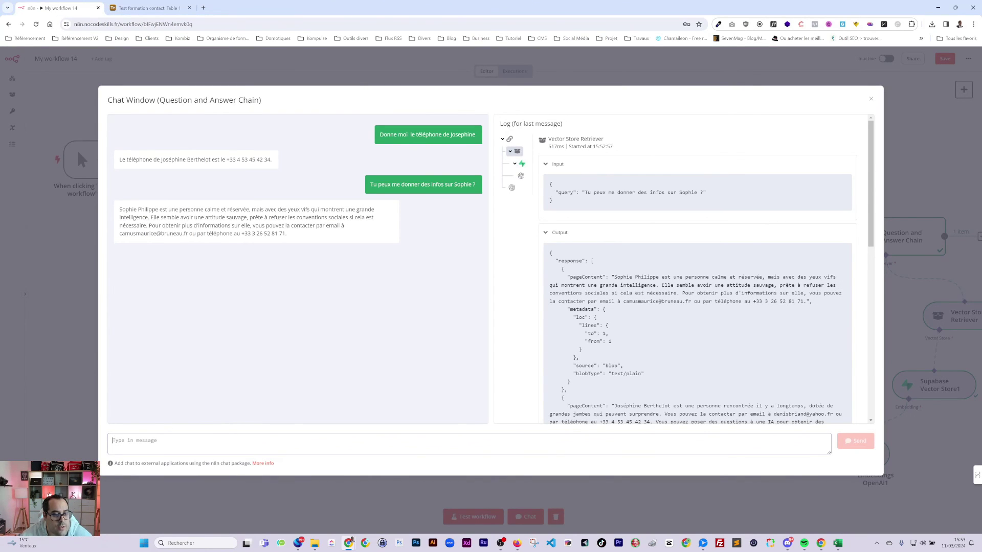
# - Reuse the earlier chat question with the first contact's name swapped in, send it, then return to Supabase
pyautogui.tripleClick(396, 185)
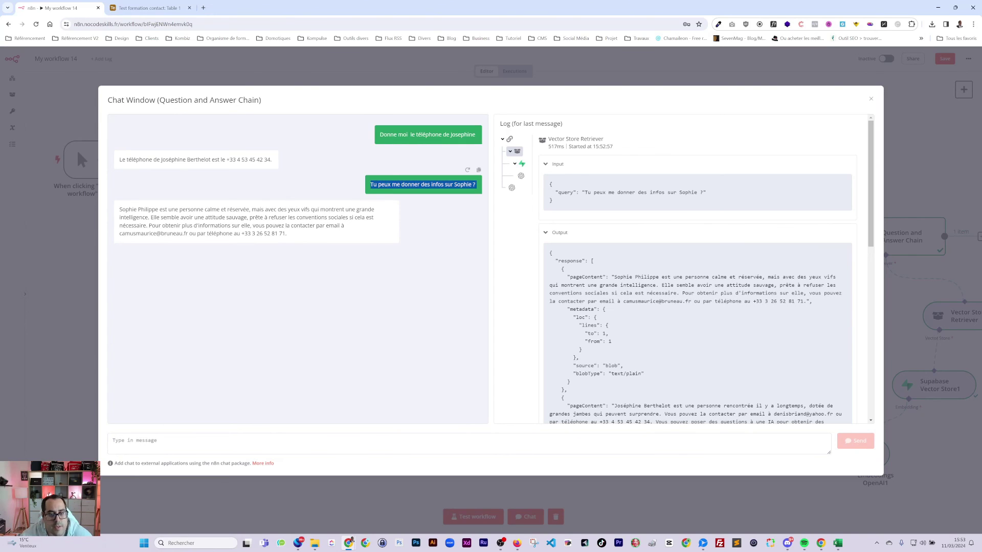
pyautogui.hotkey('ctrl', 'c')
pyautogui.click(233, 441)
pyautogui.hotkey('ctrl', 'v')
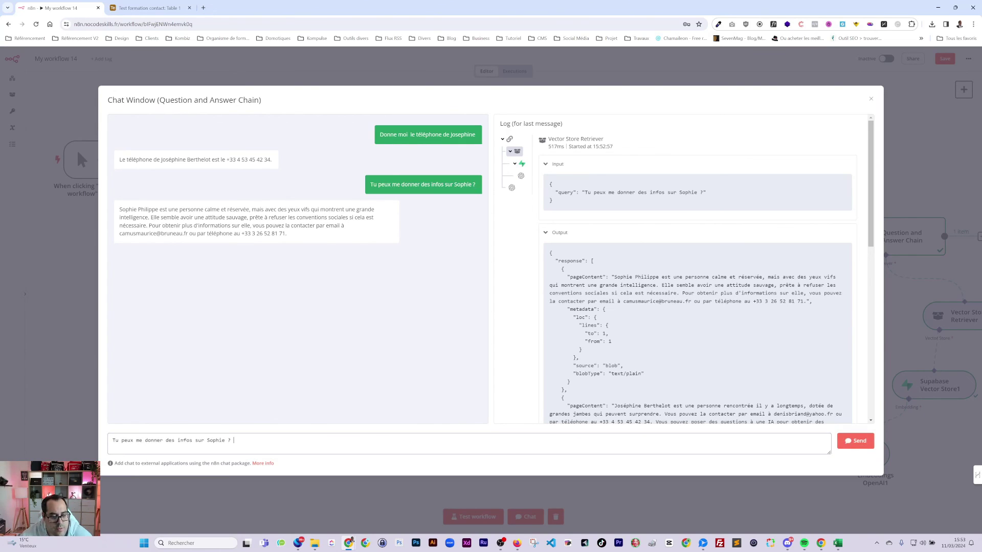
pyautogui.doubleClick(219, 441)
pyautogui.write('Jos')
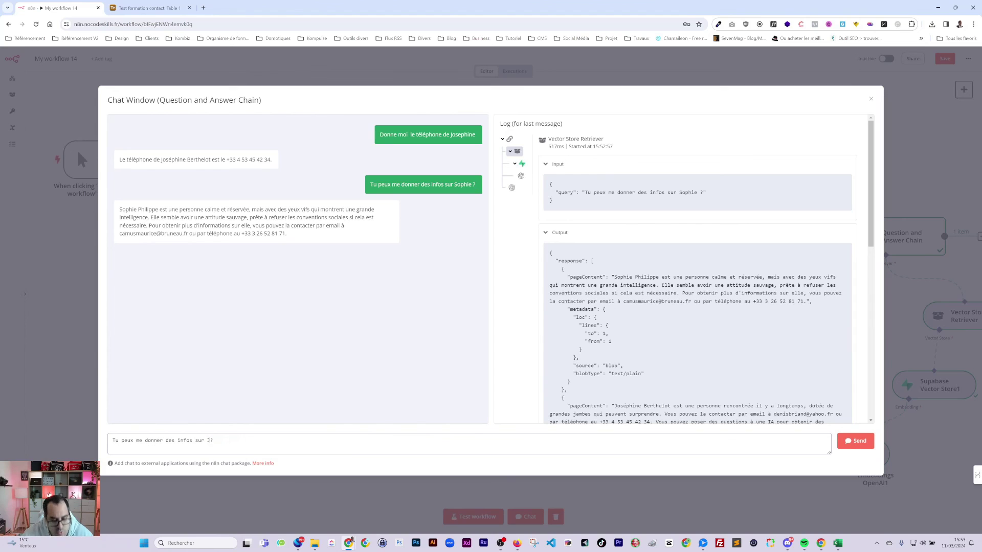
pyautogui.write('éphone')
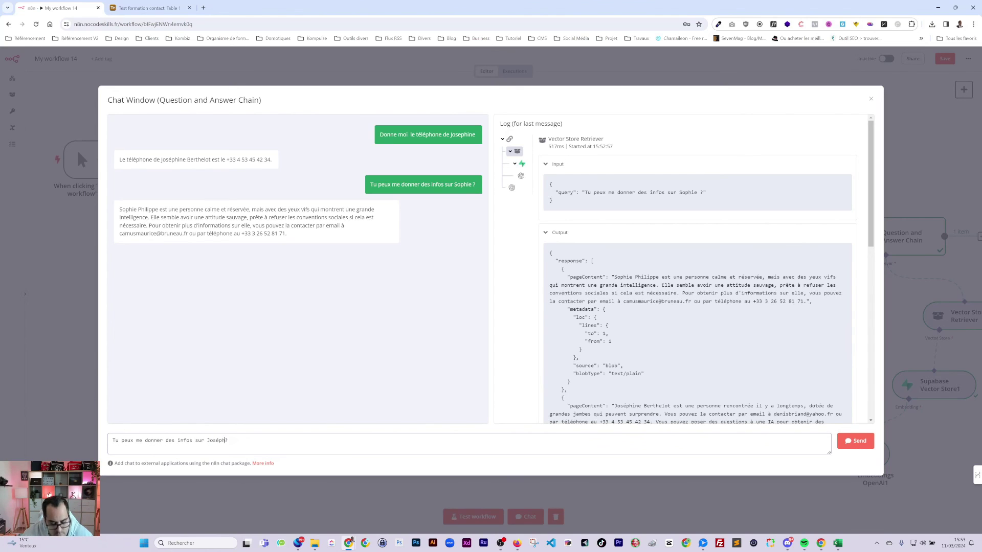
pyautogui.press('BackSpace')
pyautogui.write('ine')
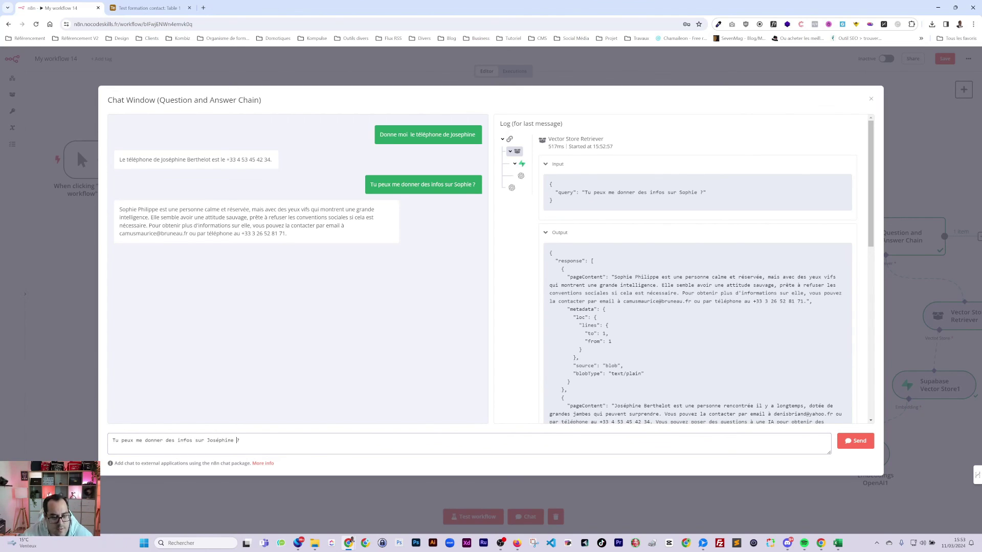
pyautogui.press('Return')
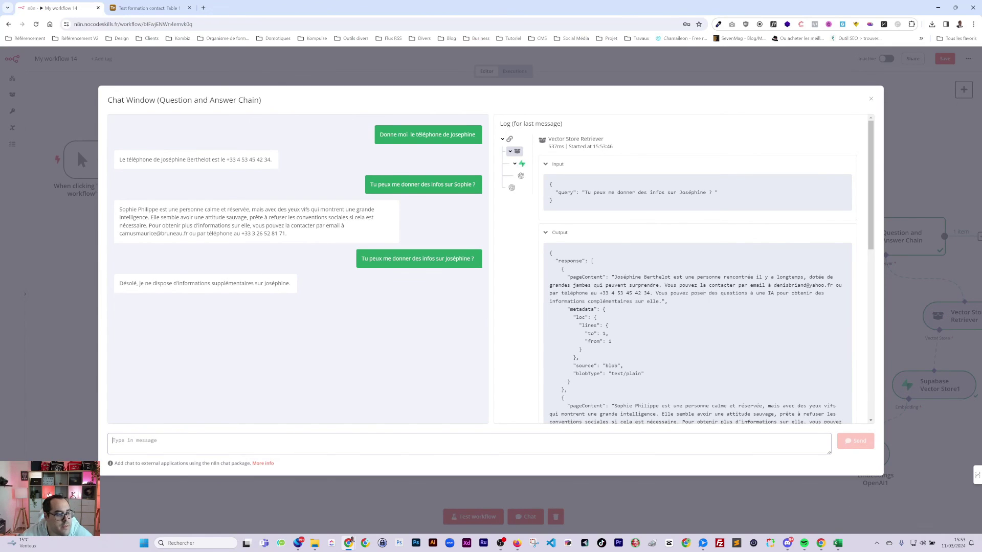
pyautogui.hotkey('alt', 'Tab')
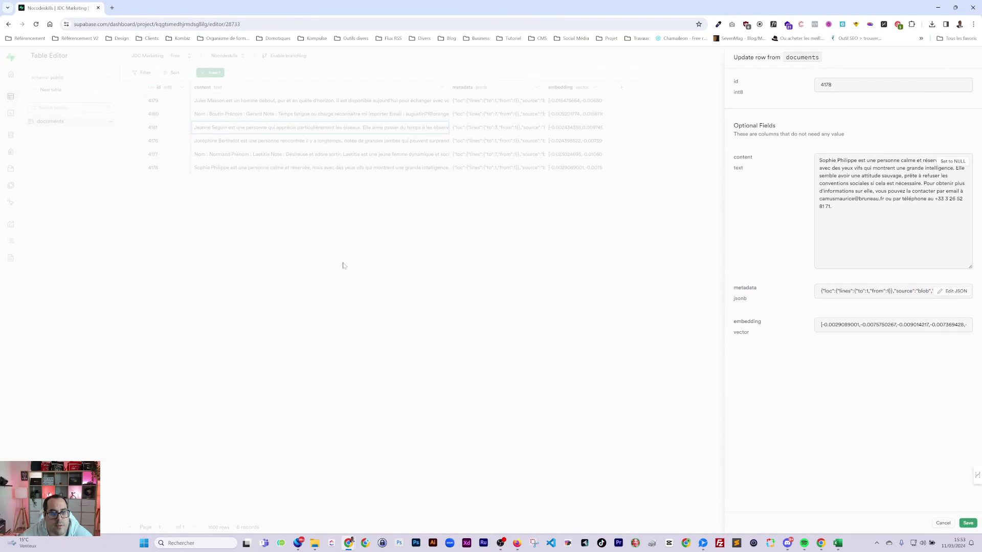
# - Close row 4178 and open documents row 4176 to read the first contact's stored description
pyautogui.click(343, 265)
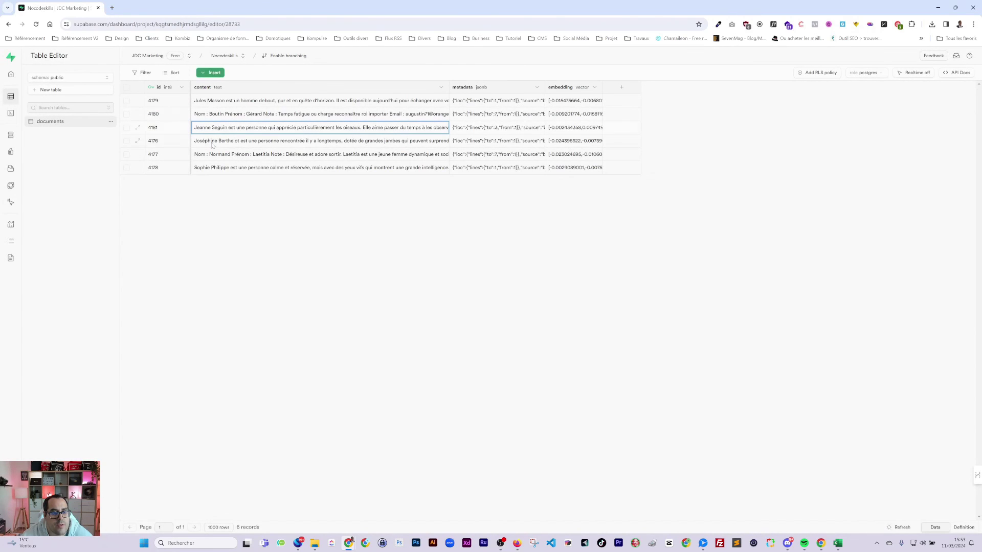
pyautogui.click(139, 142)
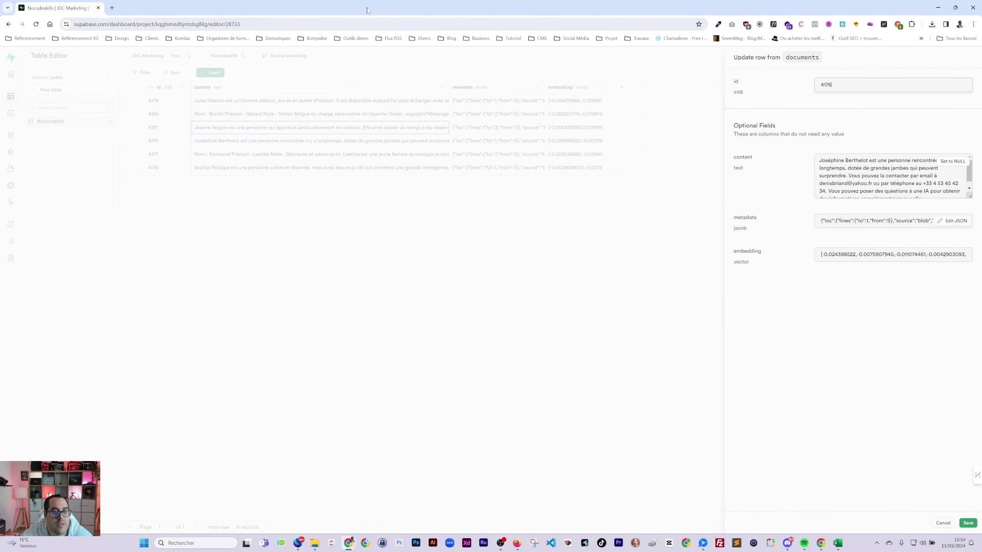
pyautogui.hotkey('alt', 'Tab')
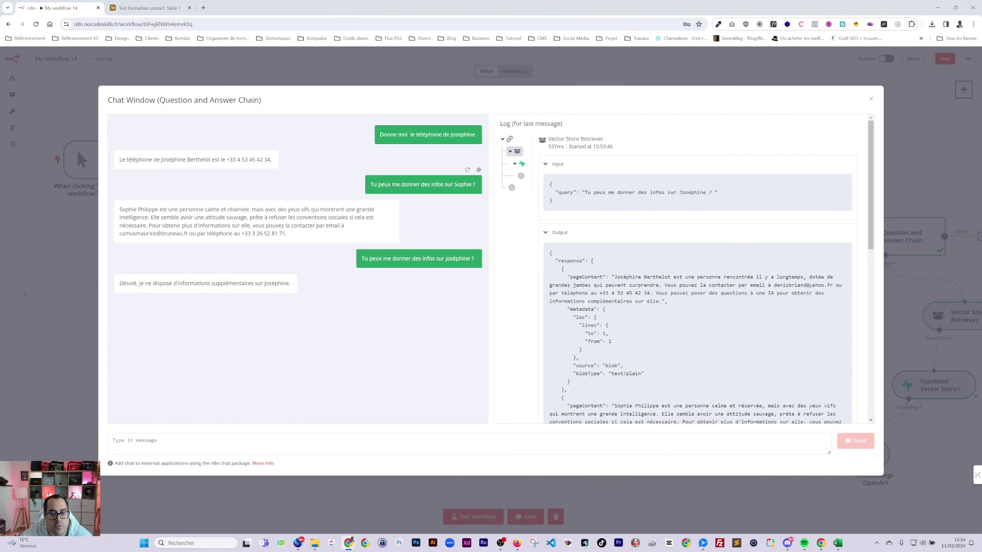
# - Resend the first-contact question in the chat, then close the chat window
pyautogui.tripleClick(441, 259)
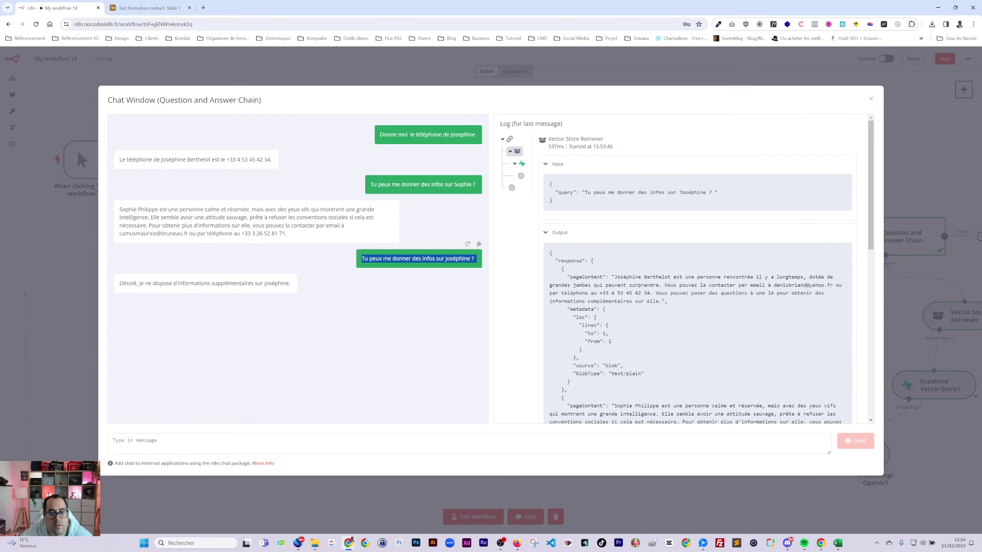
pyautogui.click(112, 443)
pyautogui.hotkey('ctrl', 'v')
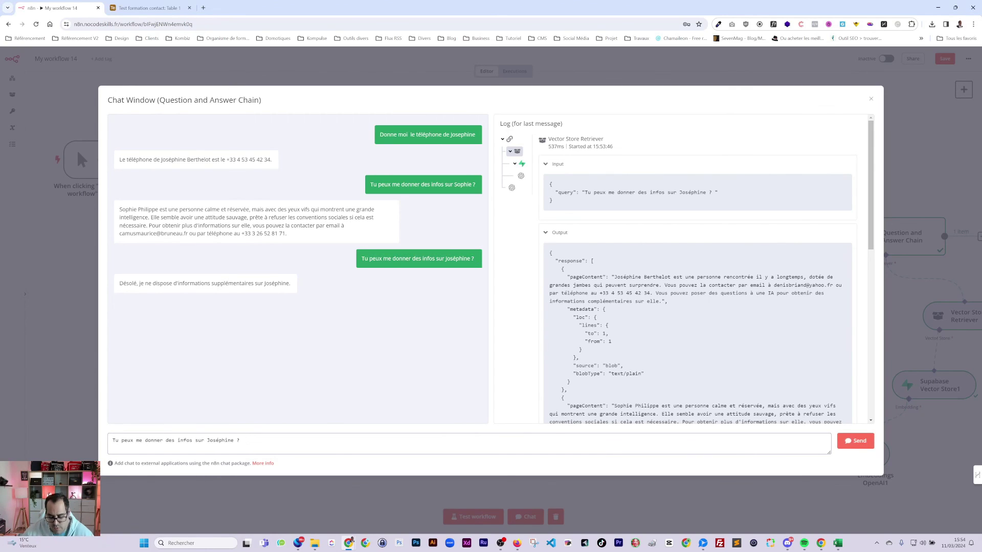
pyautogui.press('Return')
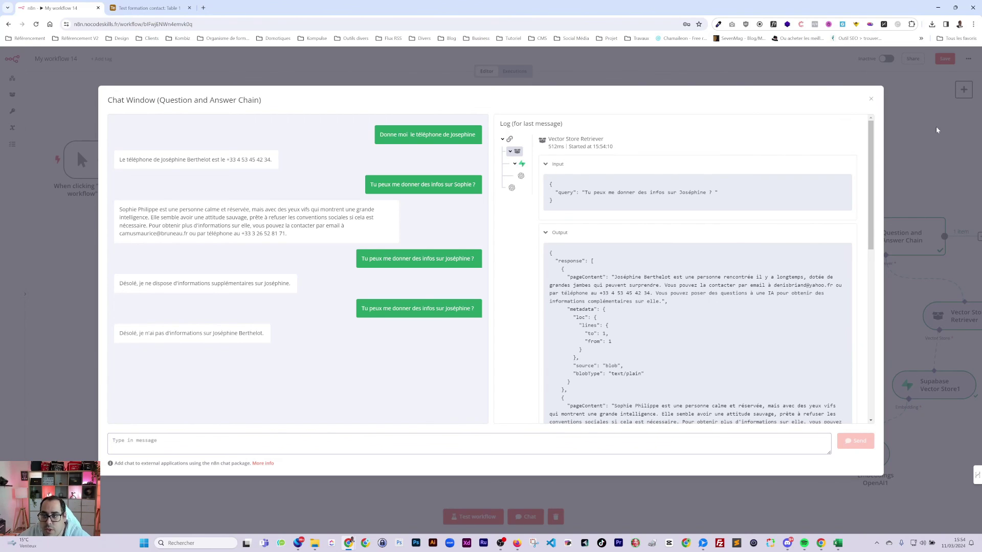
pyautogui.click(871, 99)
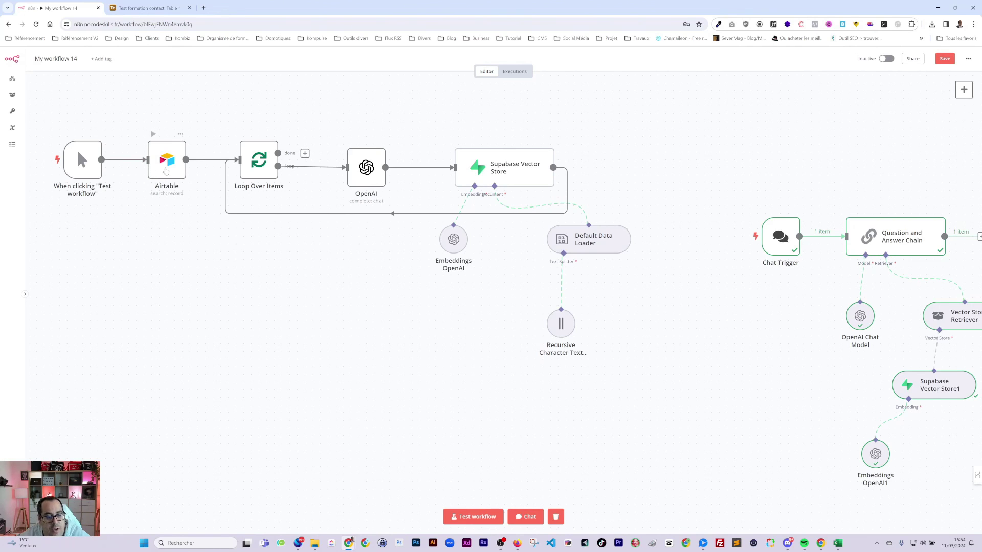
pyautogui.doubleClick(588, 239)
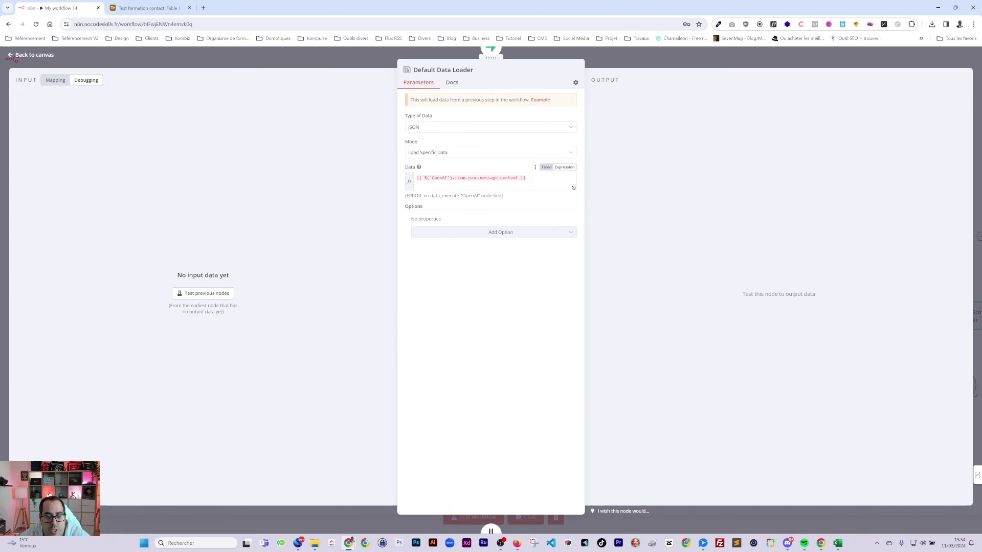
pyautogui.click(707, 63)
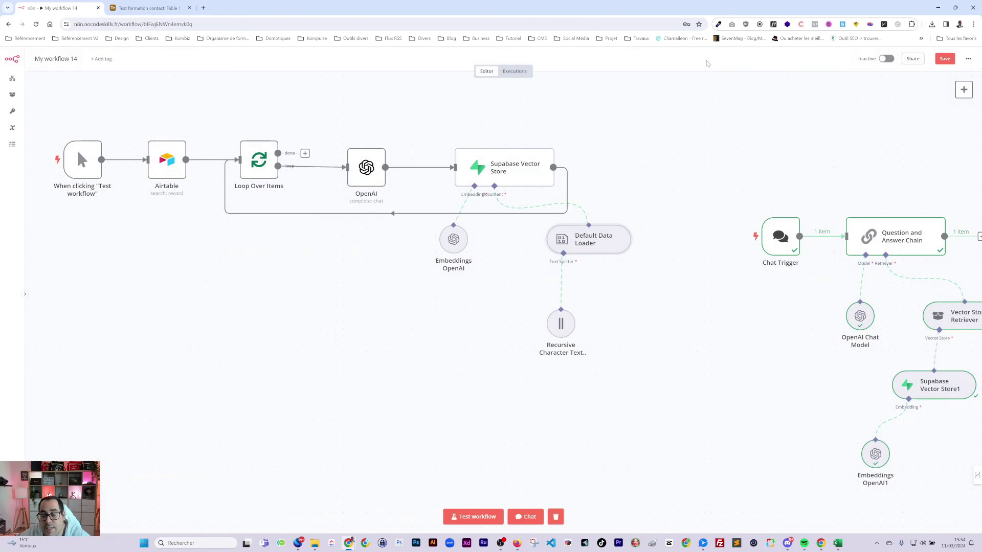